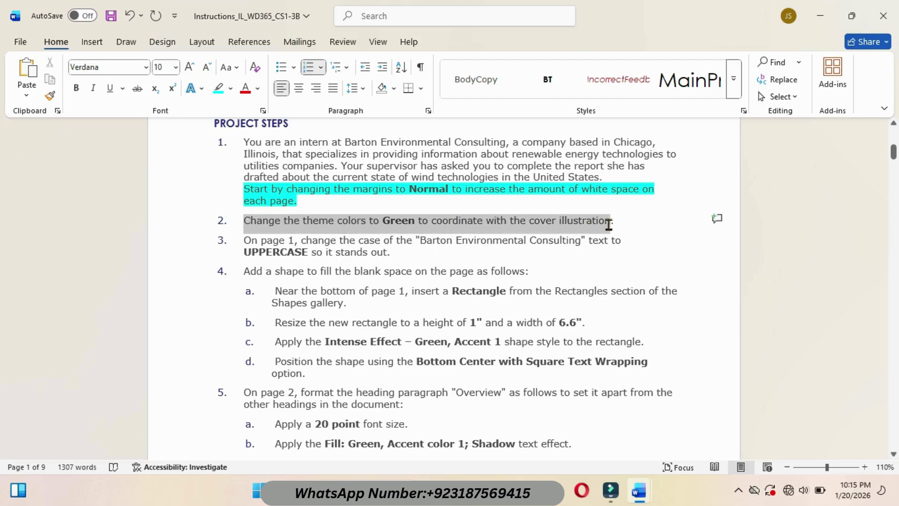
- Highlight the selected instruction 2 in turquoise, and change the report document's theme colors to Green
left_click(668, 201)
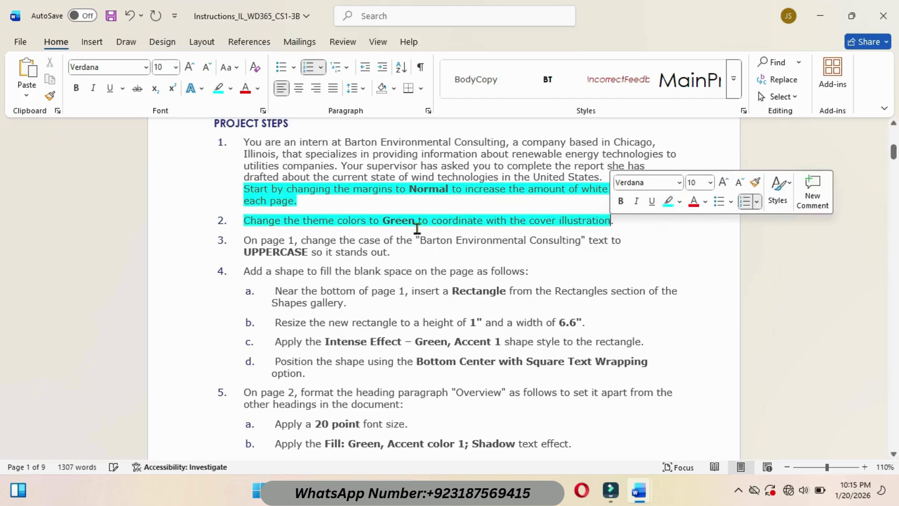
mouse_move(636, 497)
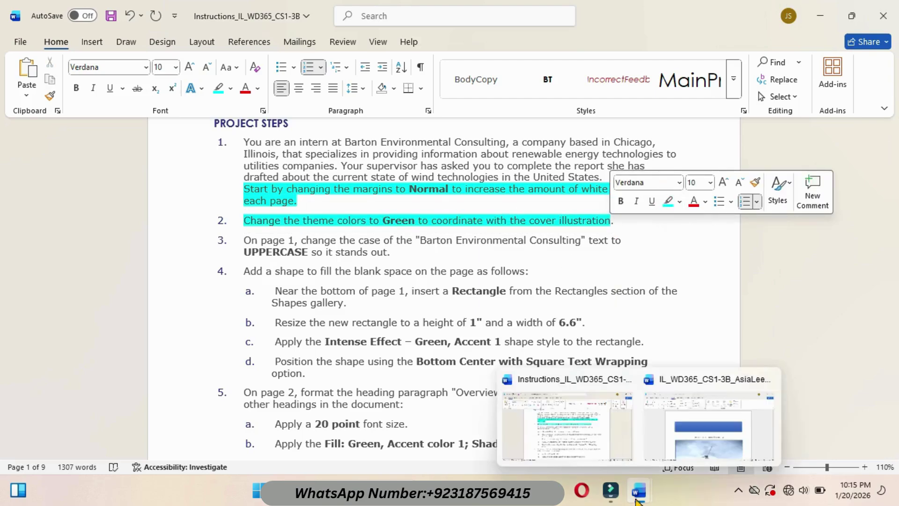
left_click(672, 451)
left_click(159, 43)
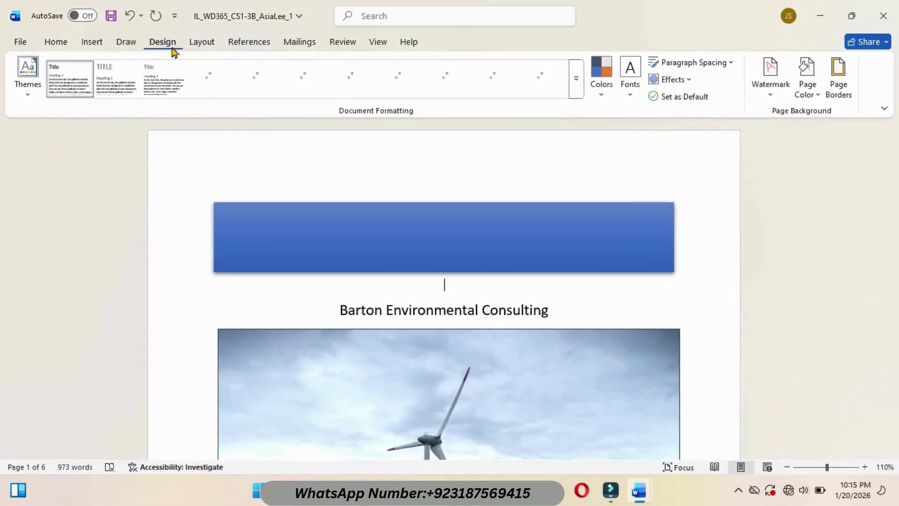
left_click(605, 99)
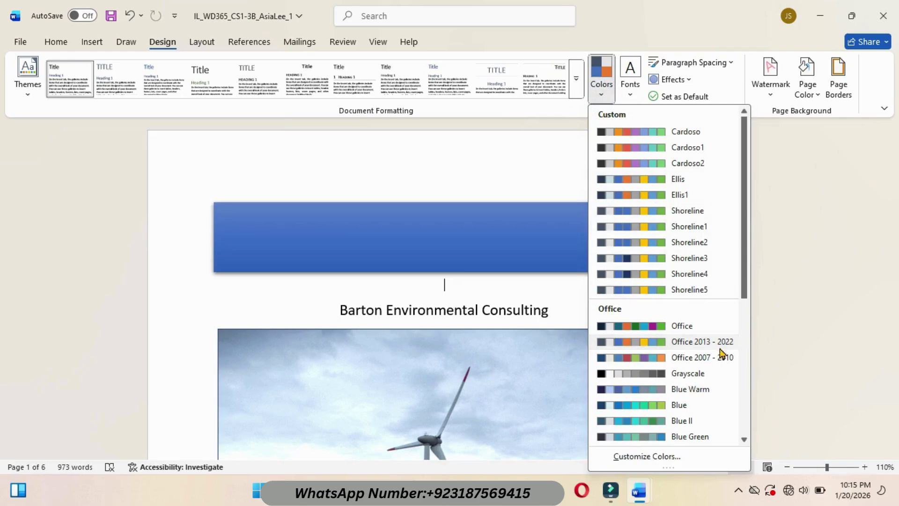
left_click(745, 440)
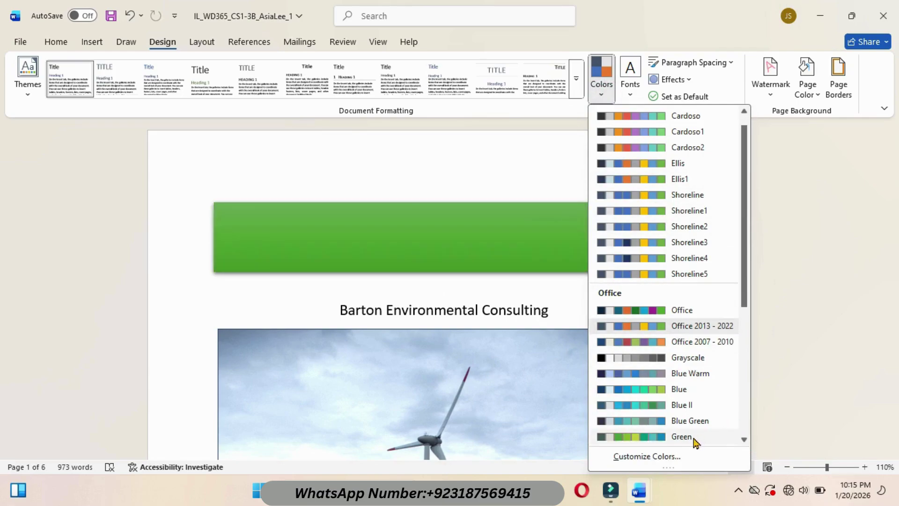
left_click(696, 438)
- In the instructions document, highlight step 3 about changing the company name's case in turquoise
mouse_move(641, 491)
left_click(582, 436)
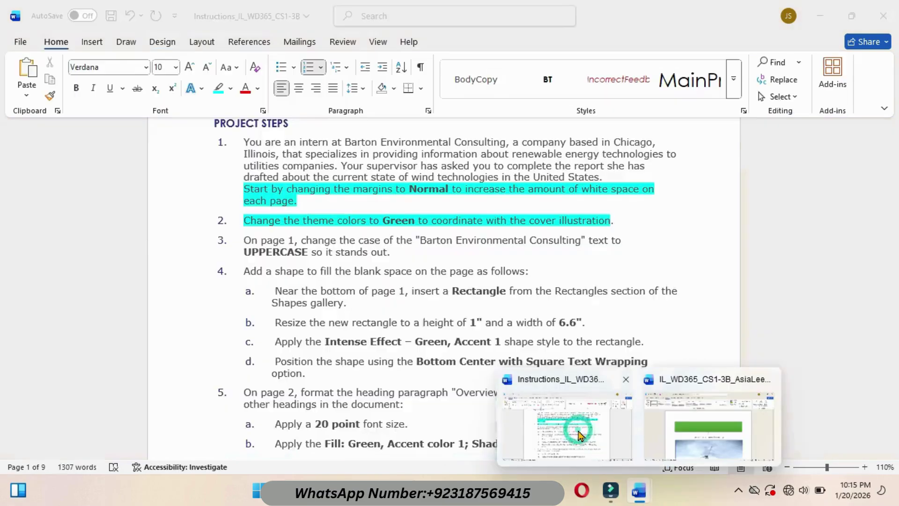
left_click_drag(241, 237, 426, 255)
left_click(470, 230)
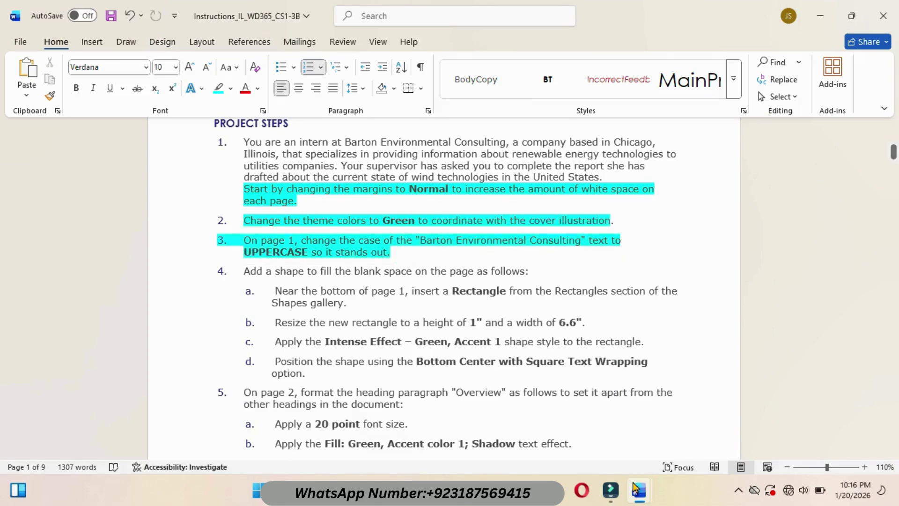
- In the report, change the "Barton Environmental Consulting" text on page 1 to UPPERCASE
mouse_move(639, 492)
left_click(681, 431)
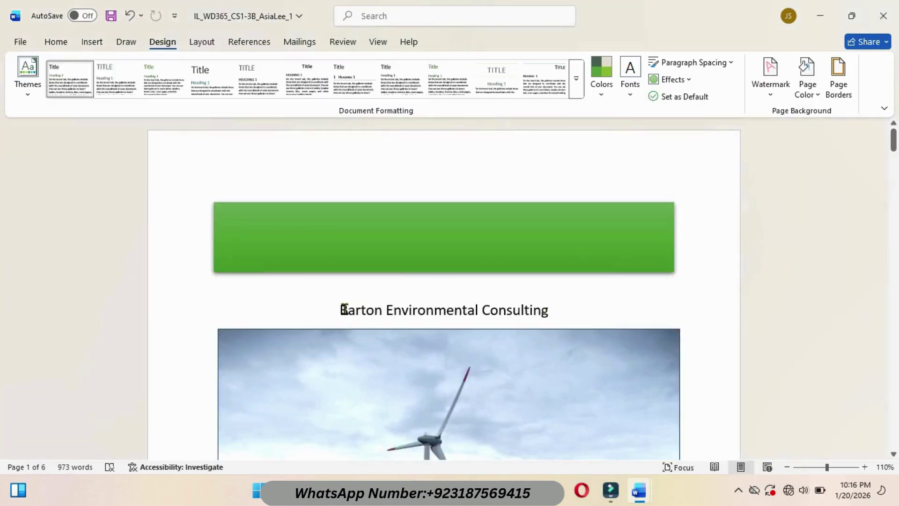
left_click_drag(338, 311, 578, 309)
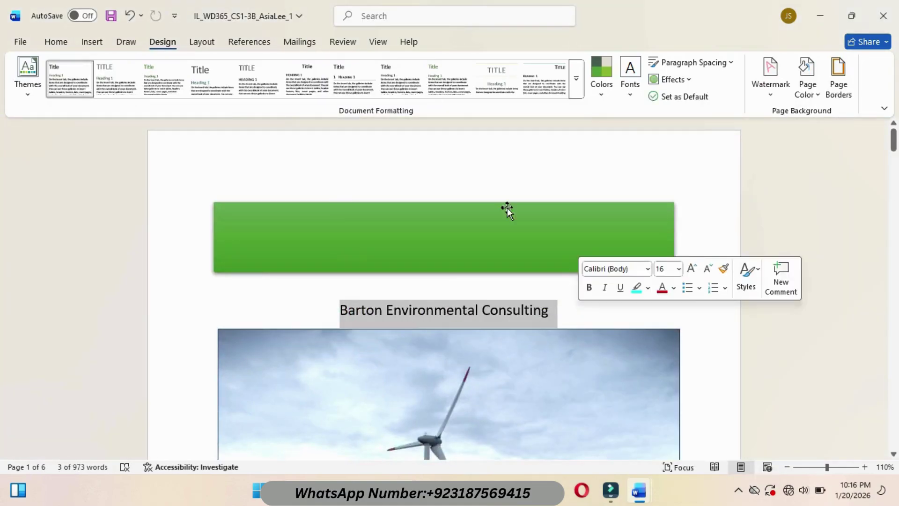
left_click(63, 45)
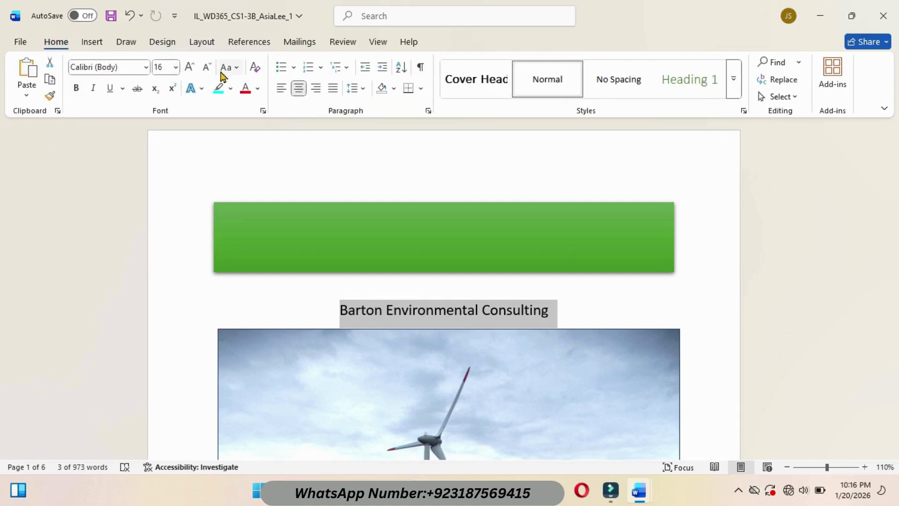
left_click(239, 70)
left_click(261, 123)
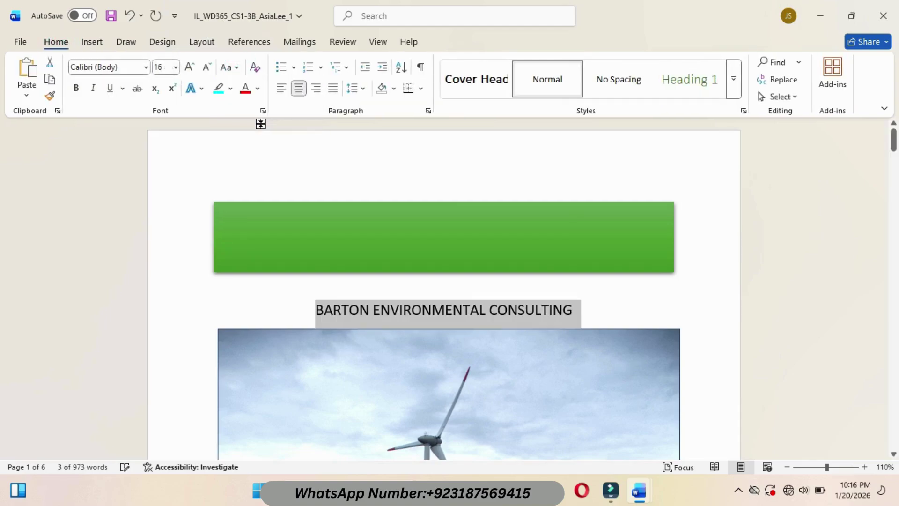
- In the instructions document, highlight step 4a about inserting a rectangle in turquoise
mouse_move(639, 489)
left_click(580, 429)
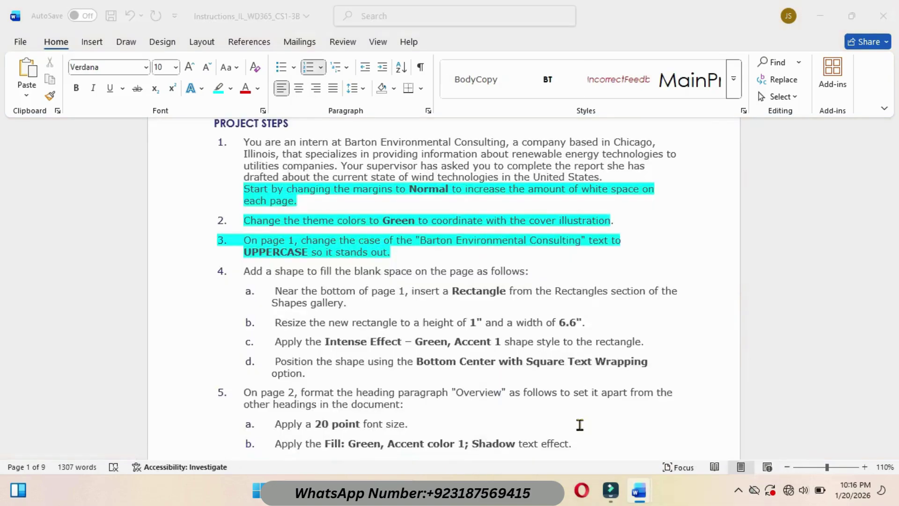
left_click_drag(272, 290, 367, 311)
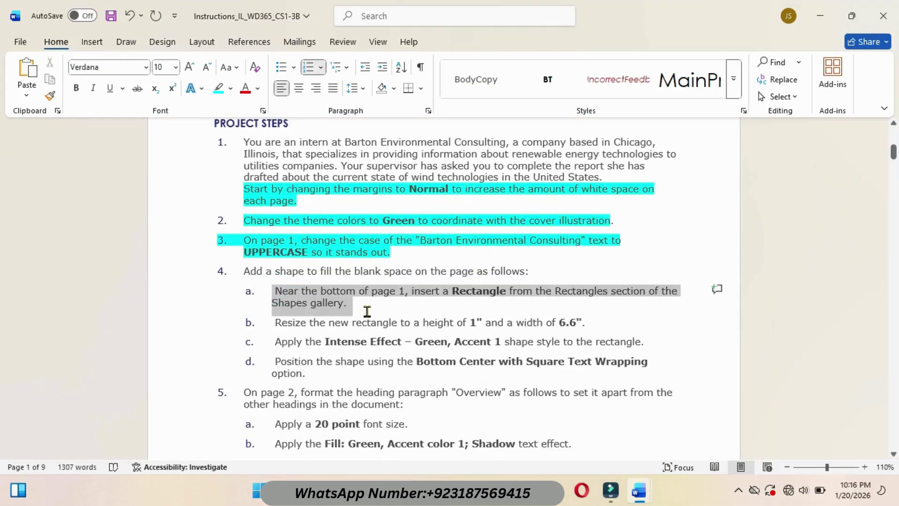
left_click(424, 289)
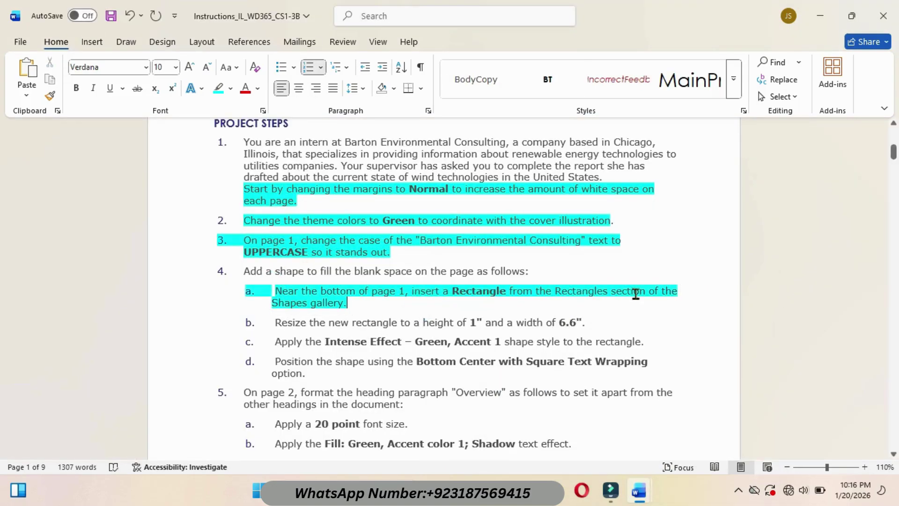
- In the report, insert a Rectangle shape about 0.31" high and 0.42" wide in the blank space below the cover picture on page 1
mouse_move(639, 489)
left_click(701, 426)
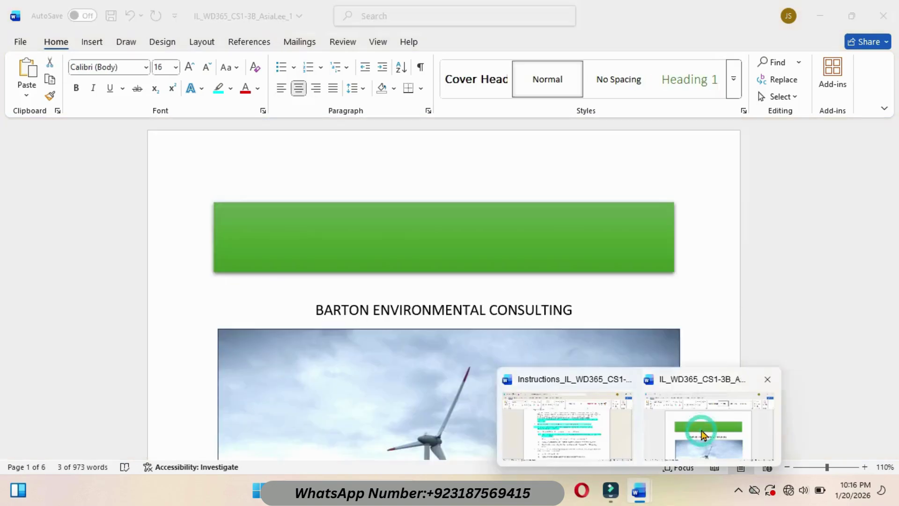
left_click(91, 43)
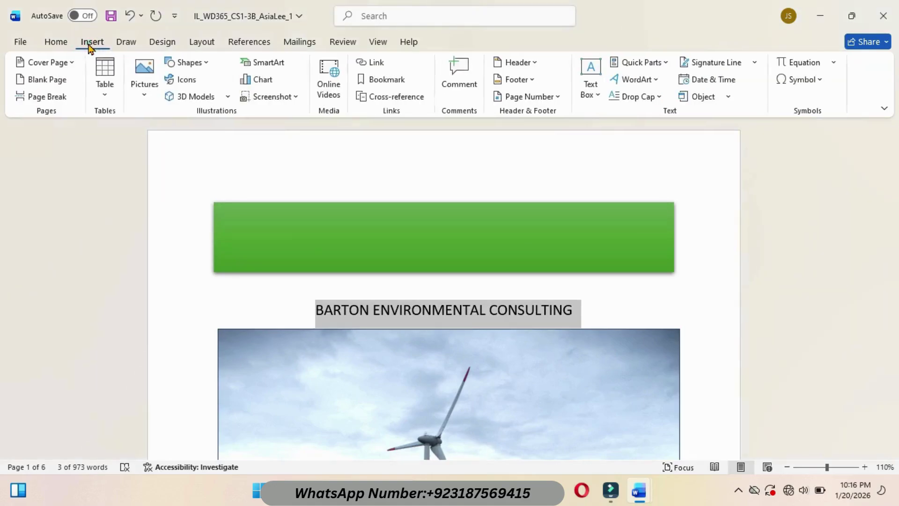
left_click(204, 63)
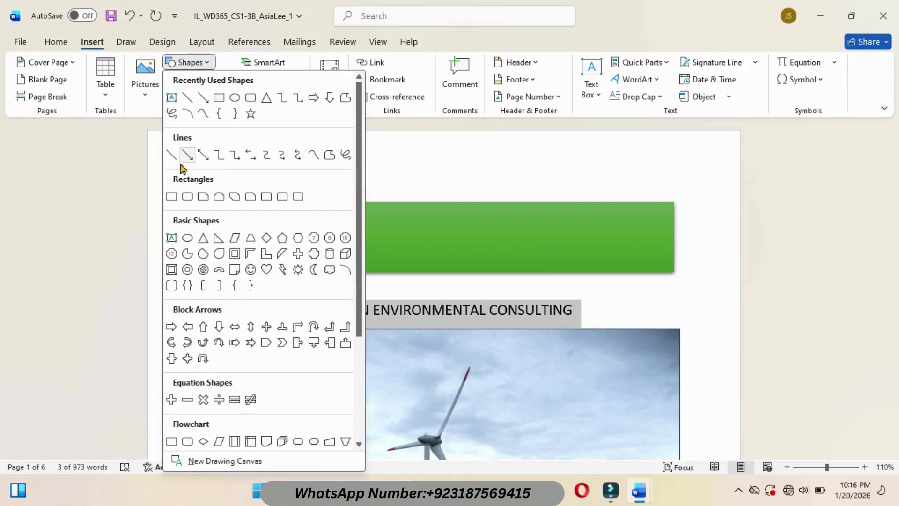
left_click(172, 196)
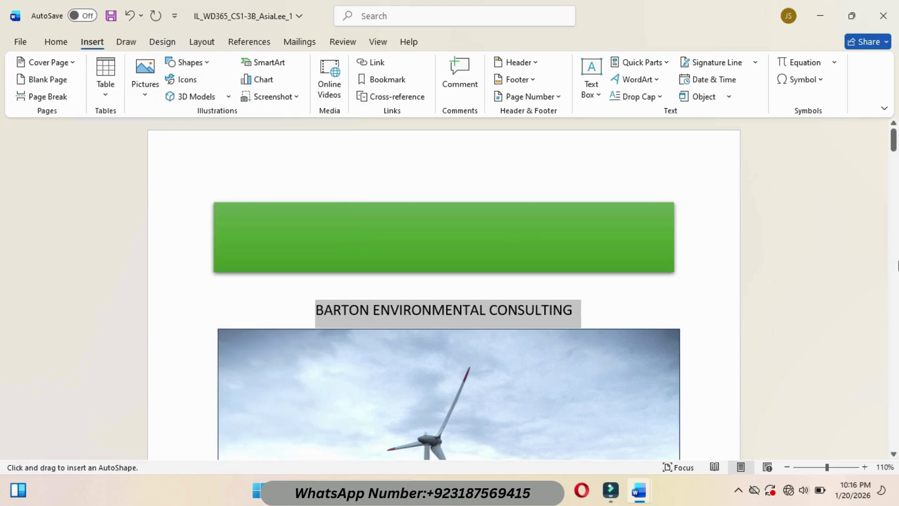
left_click_drag(895, 143, 894, 172)
left_click_drag(284, 315, 312, 337)
- In the instructions document, highlight step 4b about resizing the new rectangle in turquoise
mouse_move(639, 490)
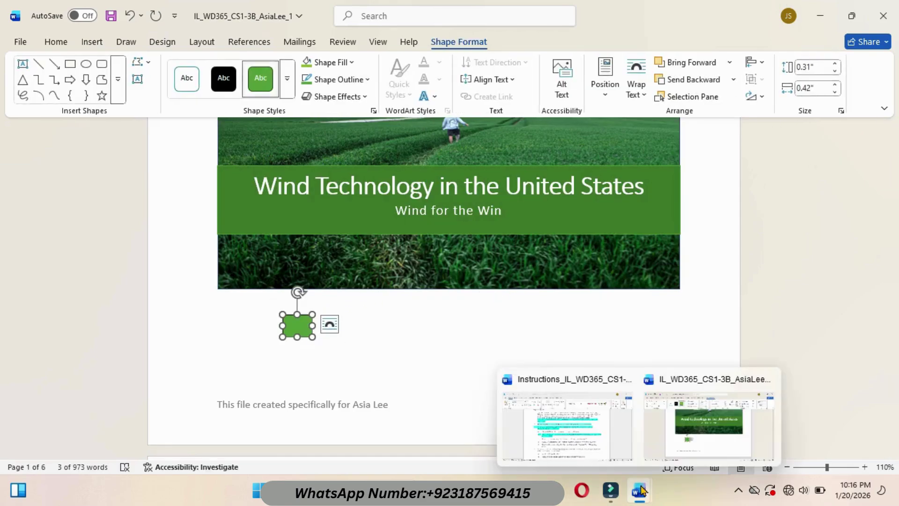
left_click(594, 451)
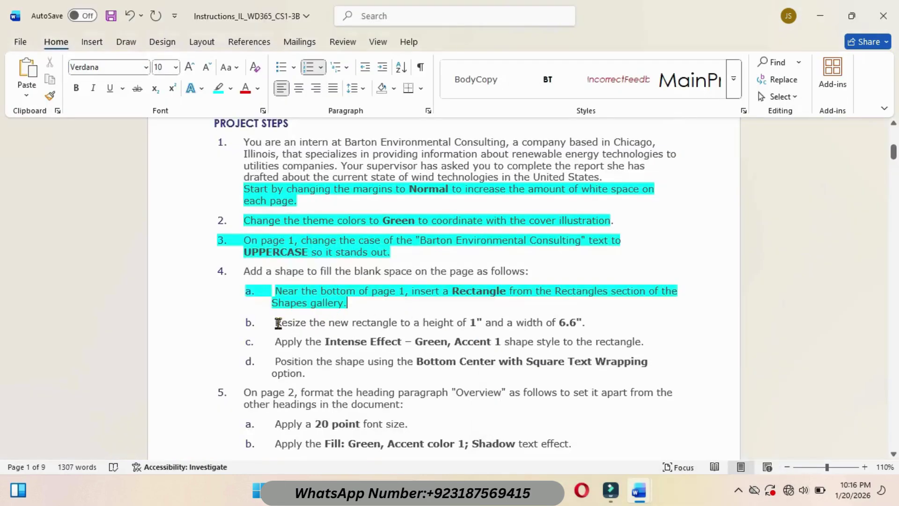
left_click_drag(278, 323, 336, 321)
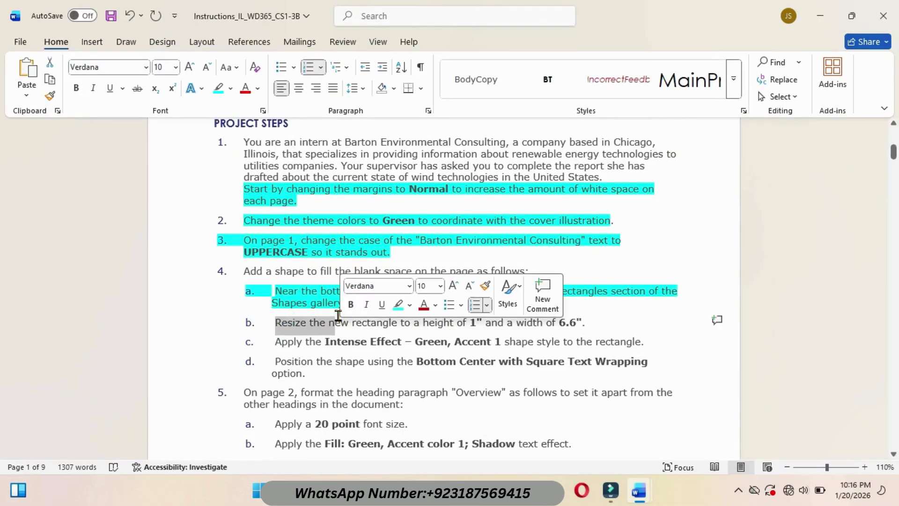
left_click(338, 313)
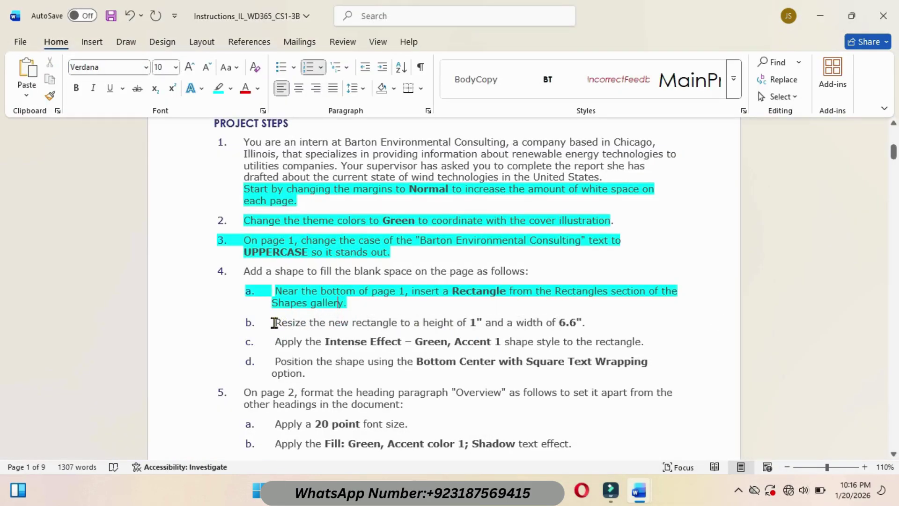
left_click_drag(274, 323, 594, 324)
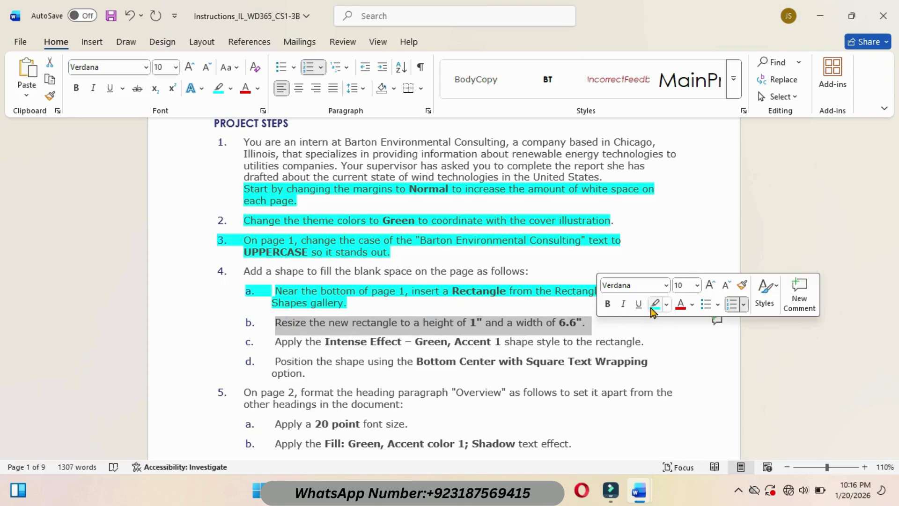
left_click(651, 310)
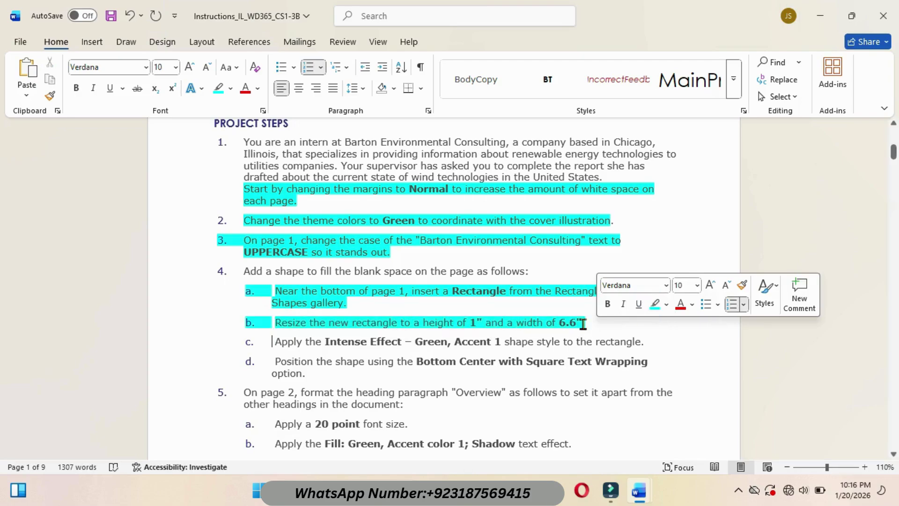
- In the report, resize the new rectangle to a height of 1" and a width of 6.6"
mouse_move(639, 490)
left_click(682, 437)
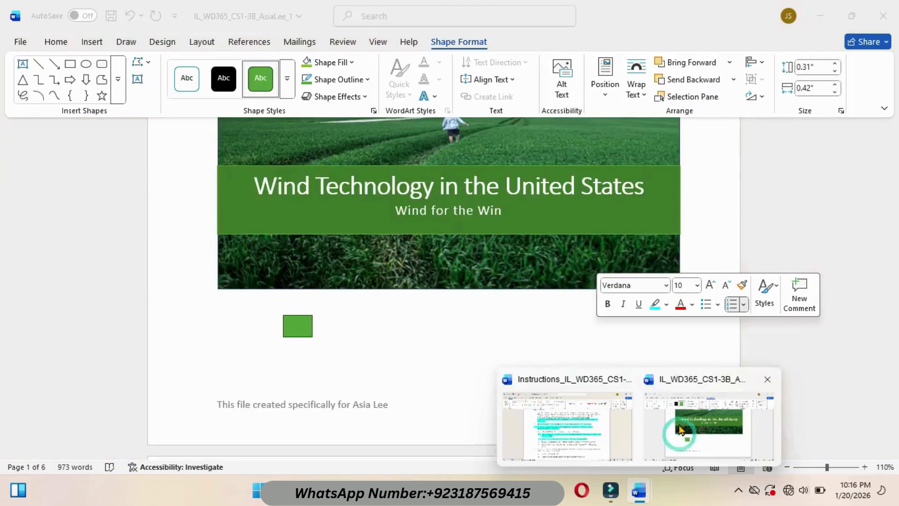
left_click(812, 68)
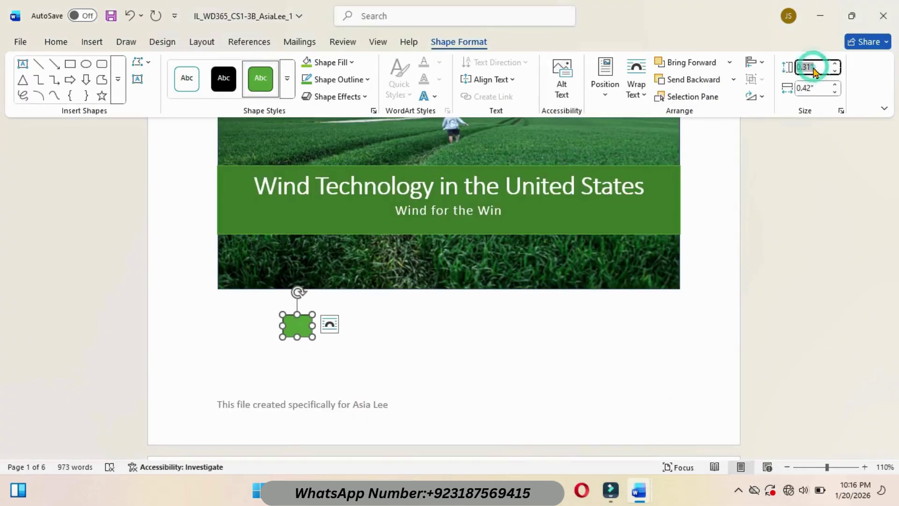
key("Return")
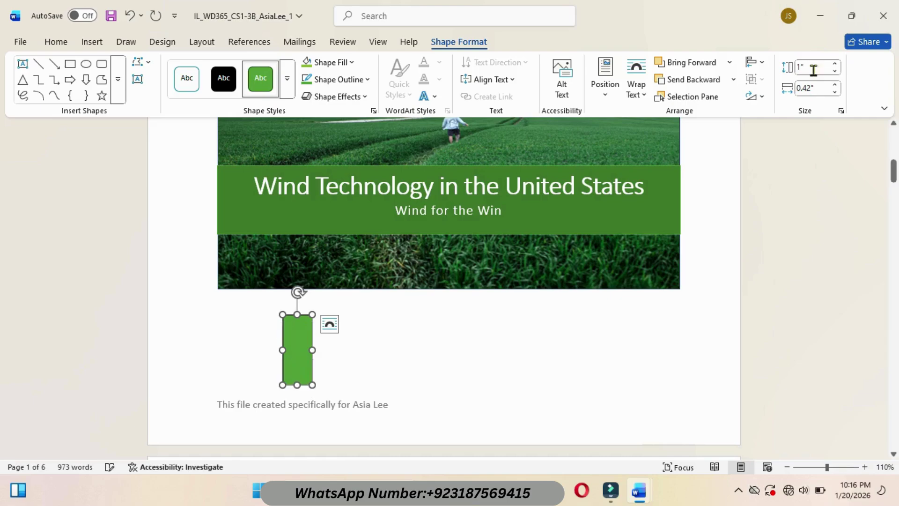
left_click(817, 92)
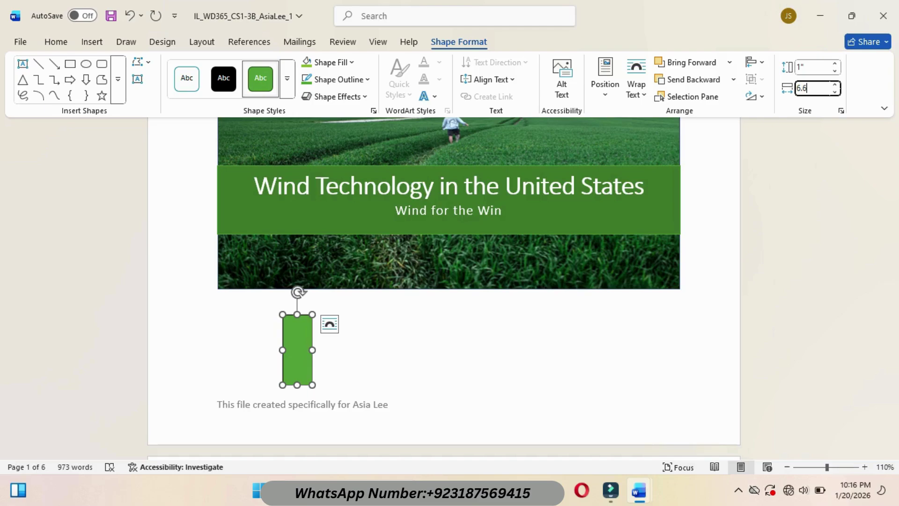
key("Return")
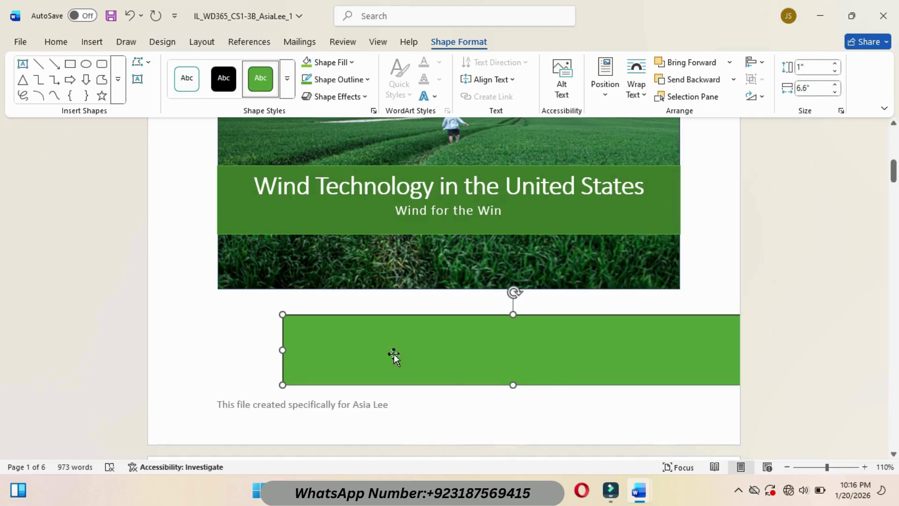
- In the instructions document, highlight step 4c about the rectangle's shape style in turquoise
mouse_move(630, 495)
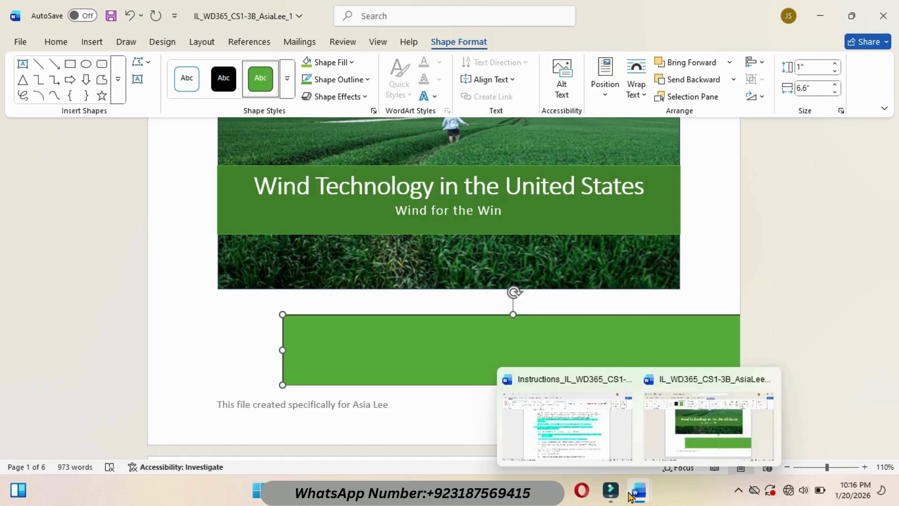
left_click(591, 441)
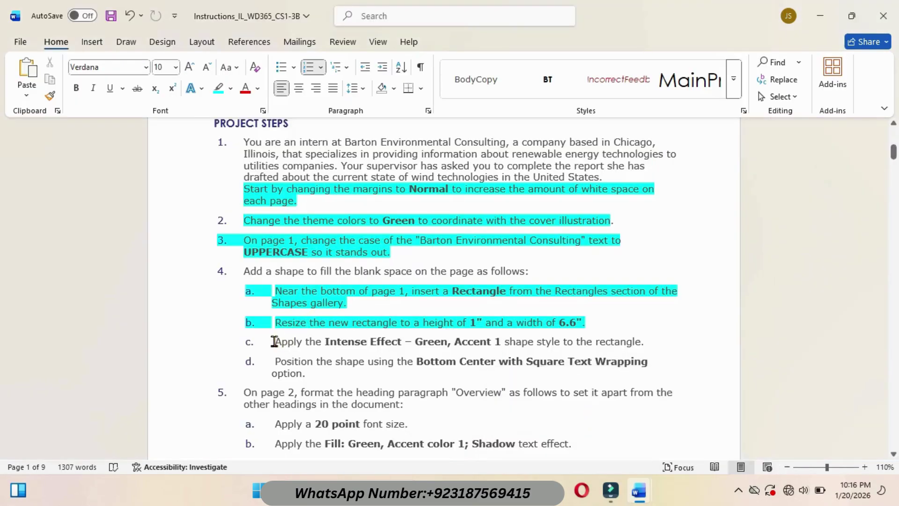
left_click_drag(274, 341, 638, 343)
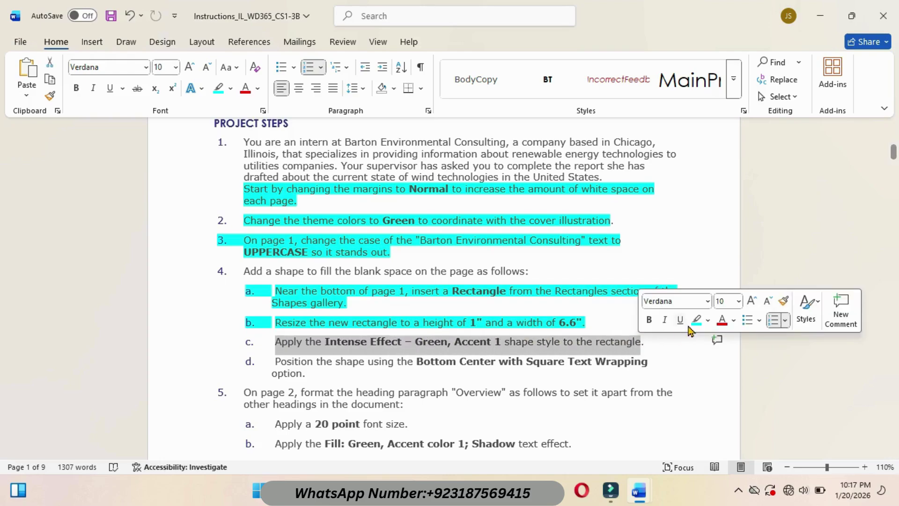
left_click(694, 323)
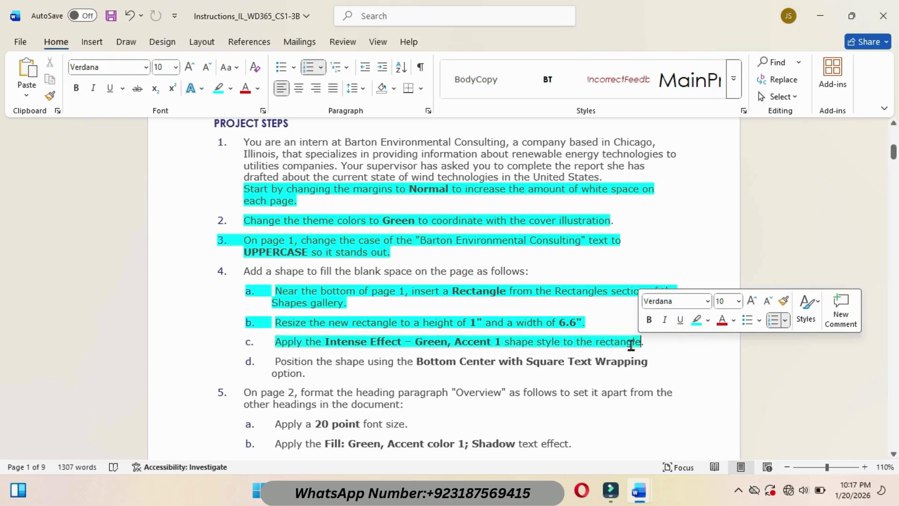
- In the report, apply the Intense Effect – Green, Accent 1 shape style to the rectangle on page 1
mouse_move(639, 489)
left_click(683, 433)
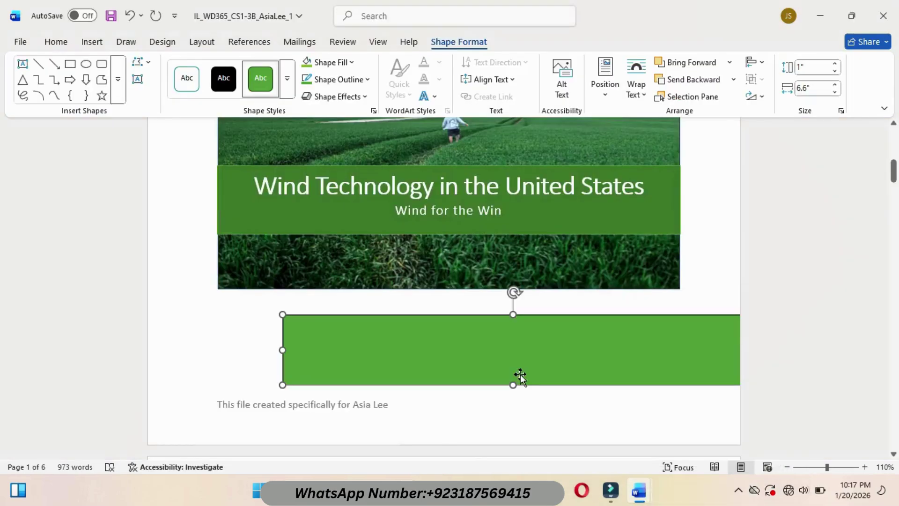
left_click(502, 367)
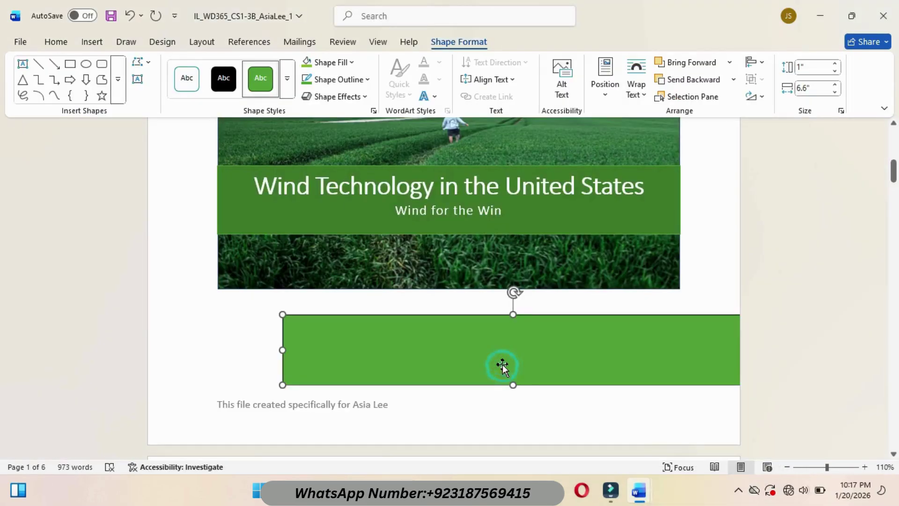
left_click(286, 79)
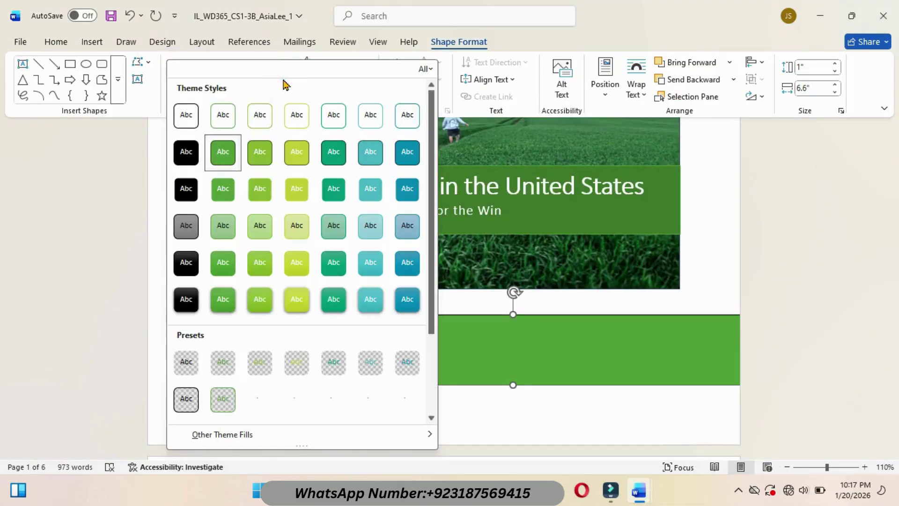
left_click(223, 300)
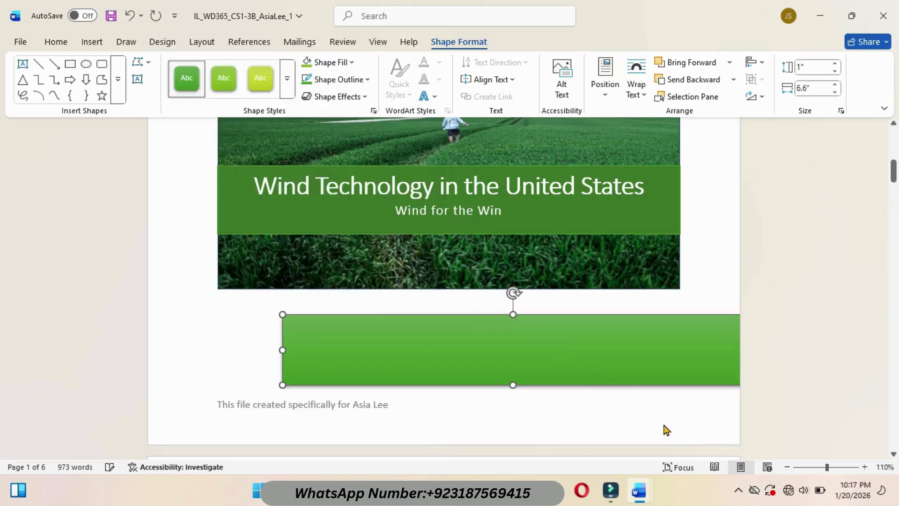
- In the instructions document, highlight step 4d about positioning the shape in turquoise
mouse_move(639, 487)
left_click(589, 442)
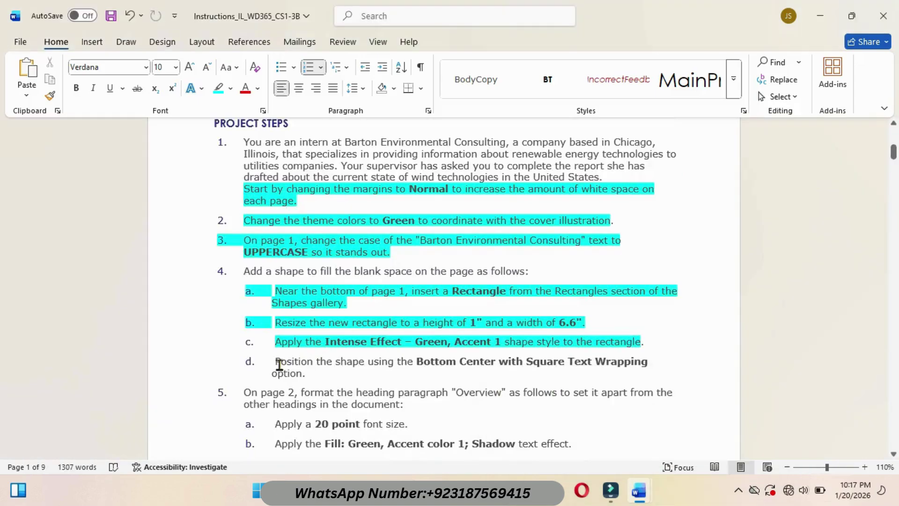
left_click_drag(276, 361, 305, 375)
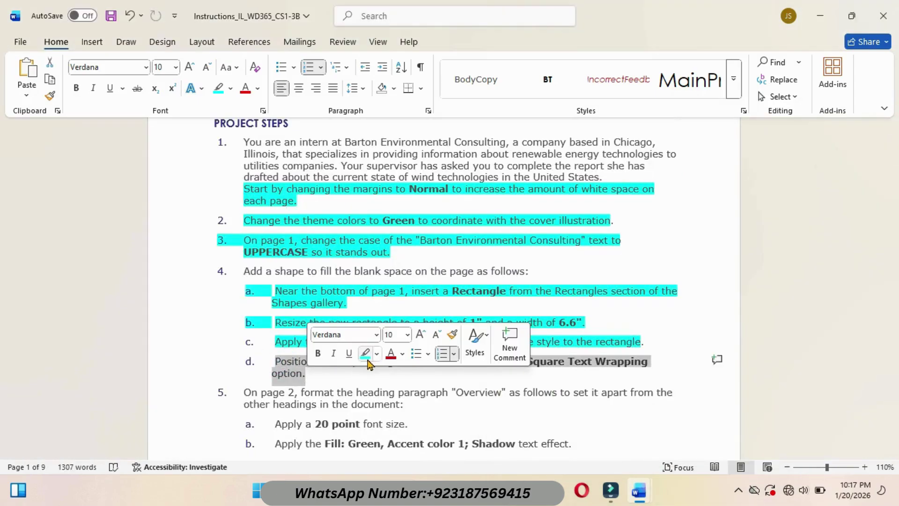
left_click(366, 354)
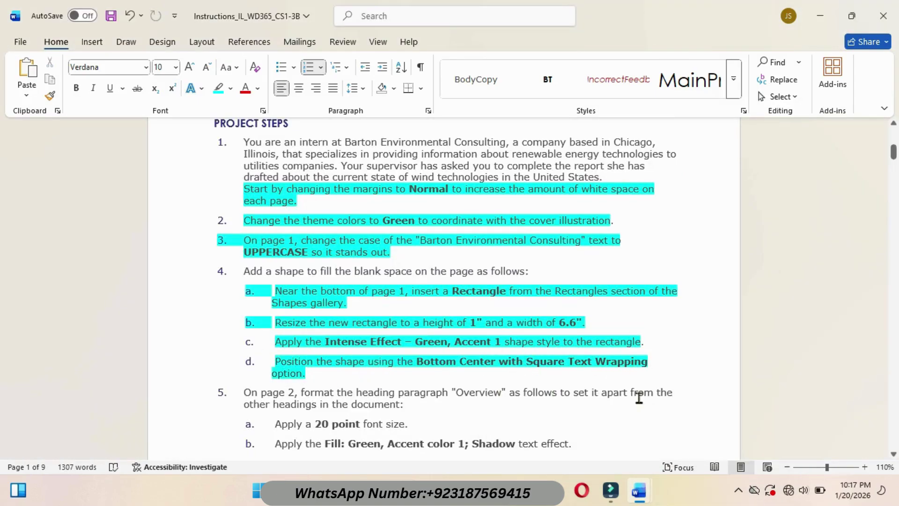
- In the report, position the rectangle at Bottom Center with Square Text Wrapping
mouse_move(639, 490)
left_click(686, 436)
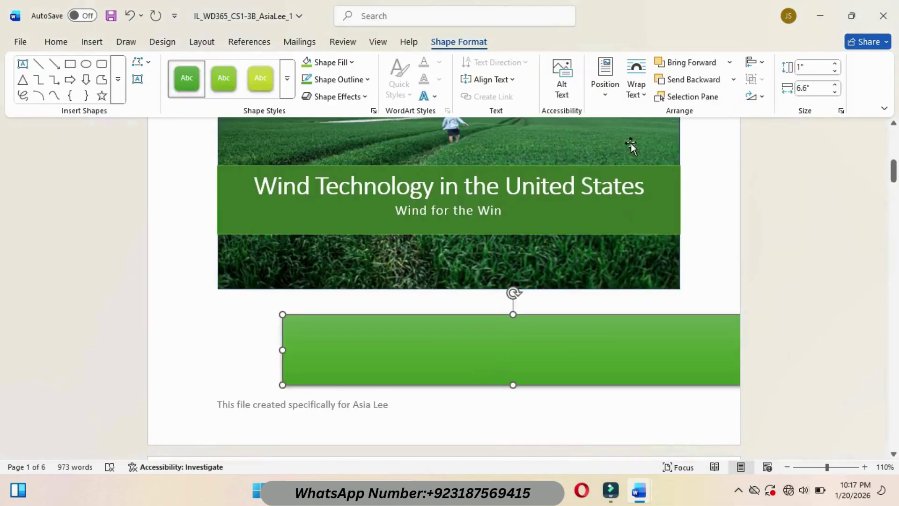
left_click(605, 87)
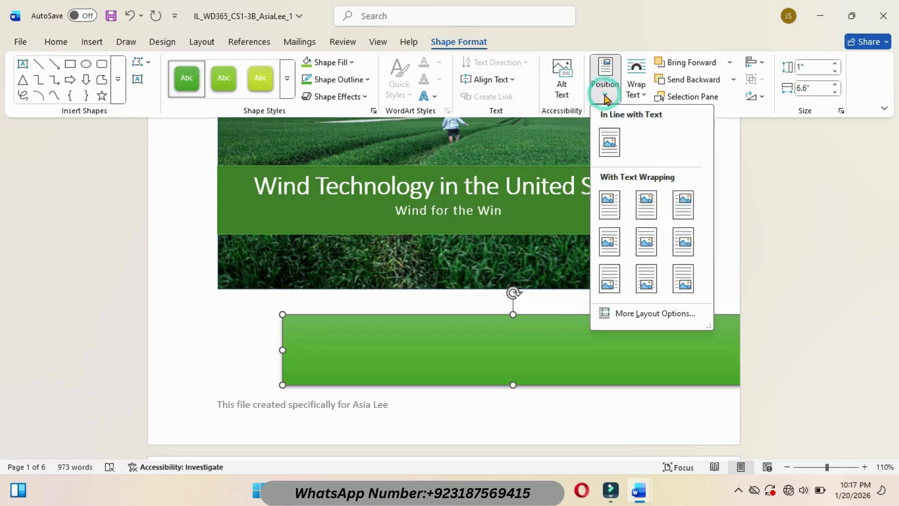
left_click(648, 281)
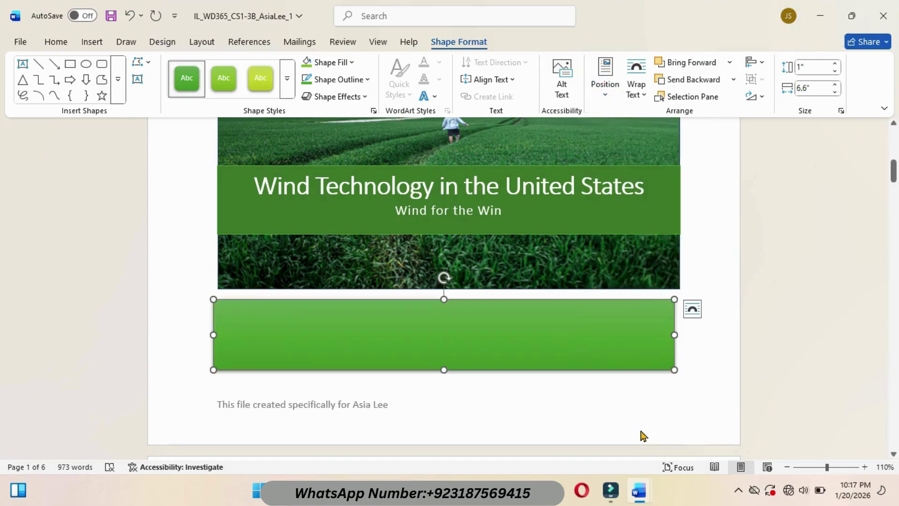
- In the instructions document, highlight the step 5 introduction about formatting the "Overview" heading in turquoise
mouse_move(639, 490)
left_click(585, 426)
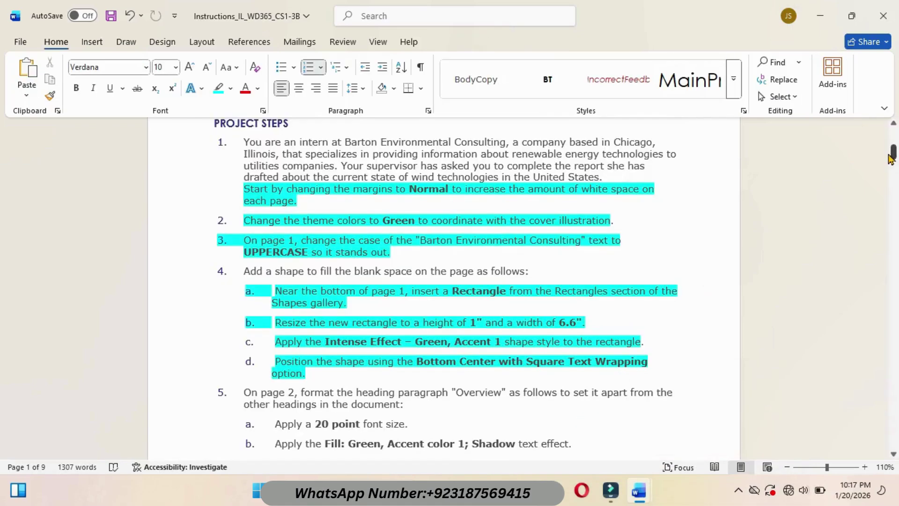
left_click_drag(893, 152, 894, 159)
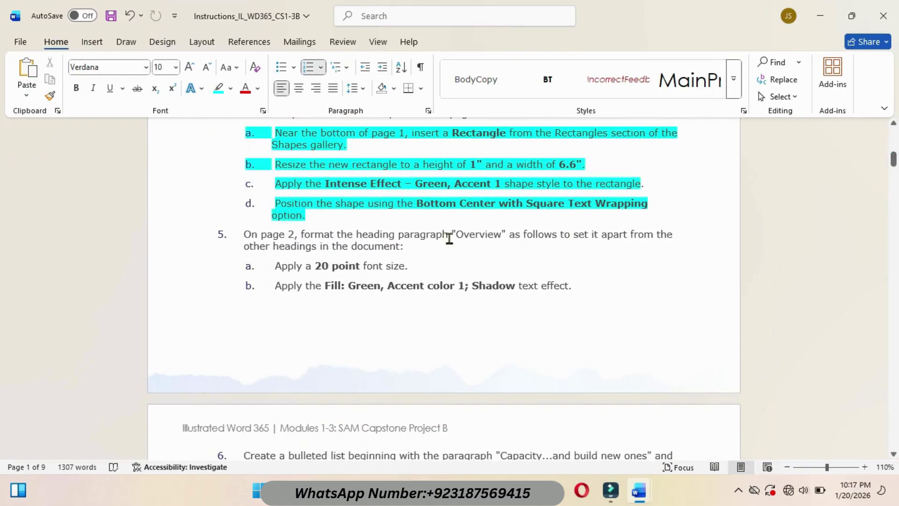
triple_click(244, 234)
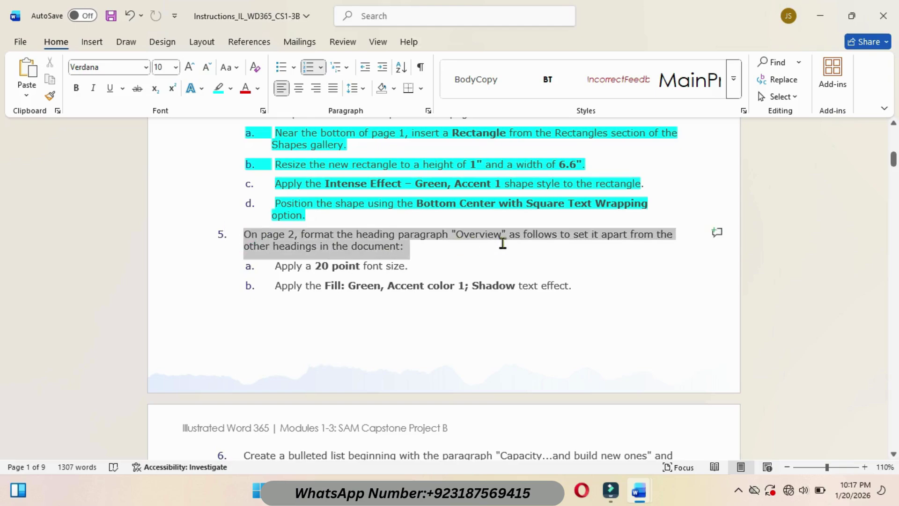
left_click(565, 220)
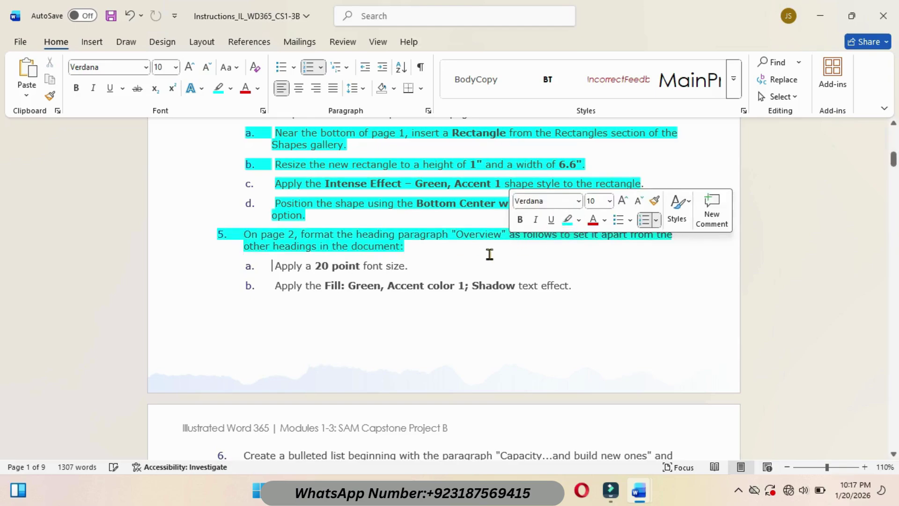
left_click(488, 255)
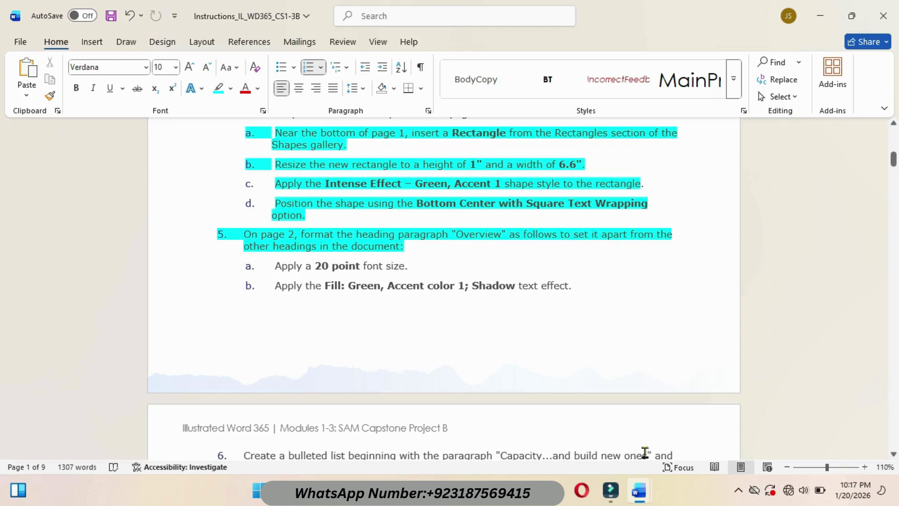
- In the report, select the "Overview" heading paragraph on page 2
mouse_move(639, 490)
left_click(673, 389)
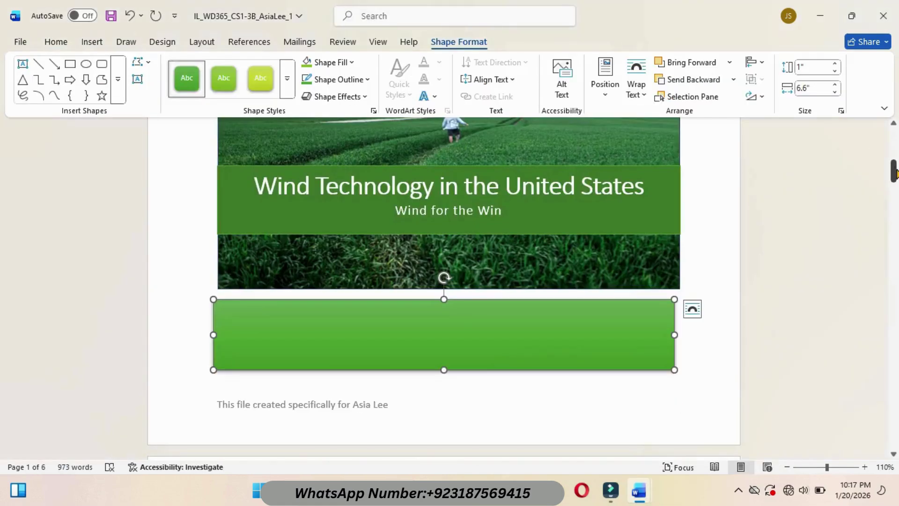
left_click_drag(893, 170, 893, 194)
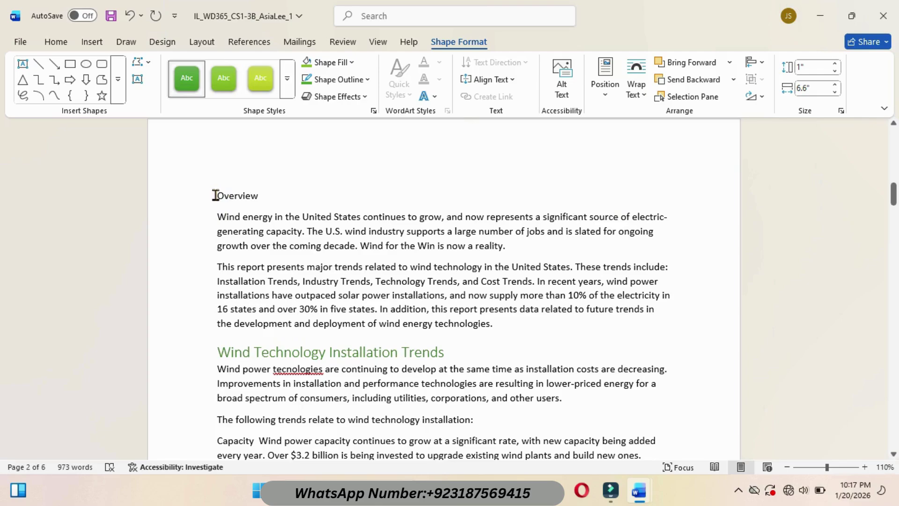
left_click_drag(216, 195, 269, 198)
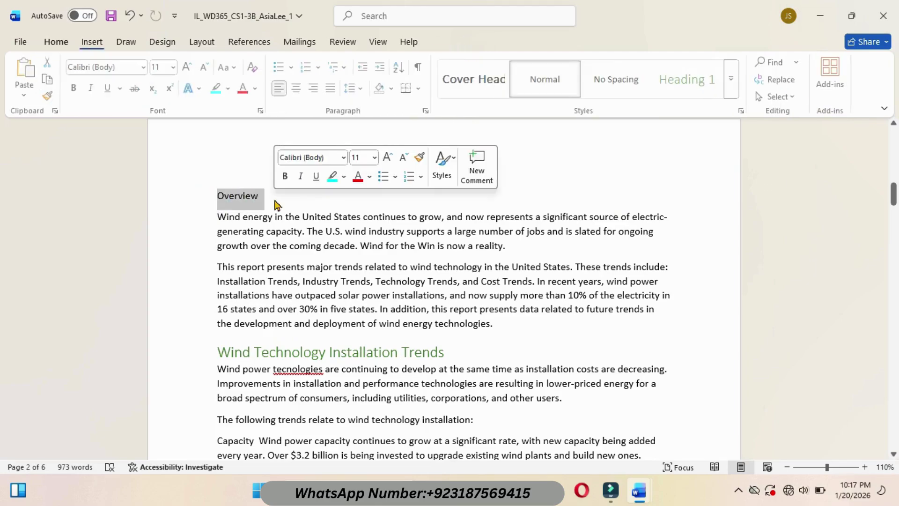
- In the instructions document, highlight step 5a about the 20 point font size in turquoise
mouse_move(644, 492)
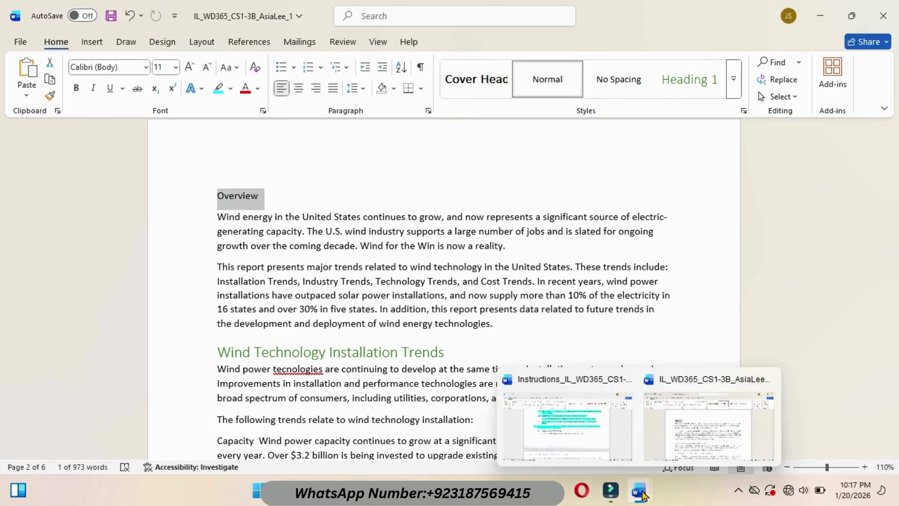
left_click(606, 446)
left_click_drag(278, 265, 420, 266)
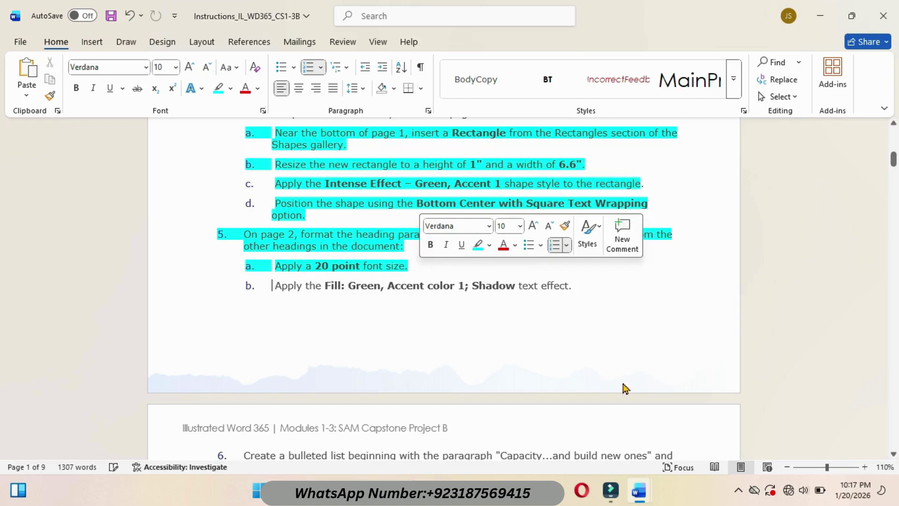
- In the report, set the font size of the selected "Overview" heading to 20 points
mouse_move(639, 491)
left_click(708, 414)
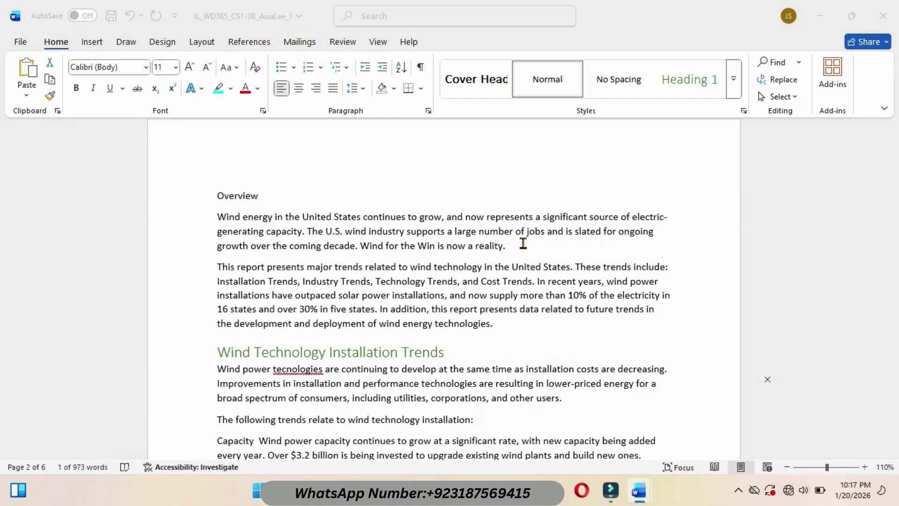
left_click(176, 68)
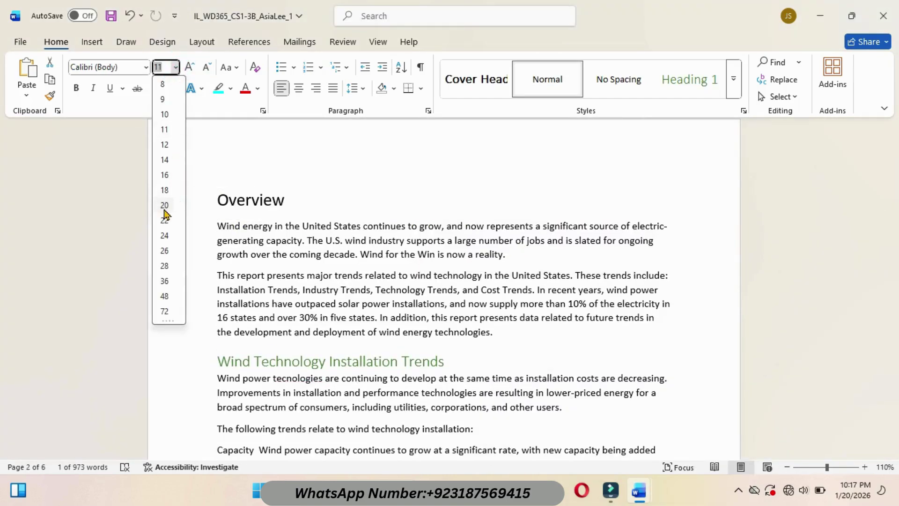
left_click(164, 205)
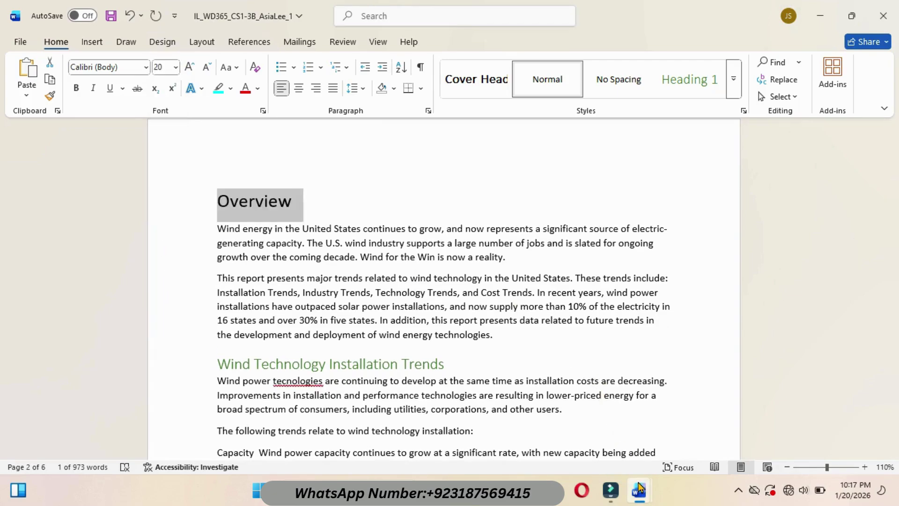
- In the instructions document, highlight step 5b about the heading's text effect in turquoise
mouse_move(638, 489)
left_click(586, 426)
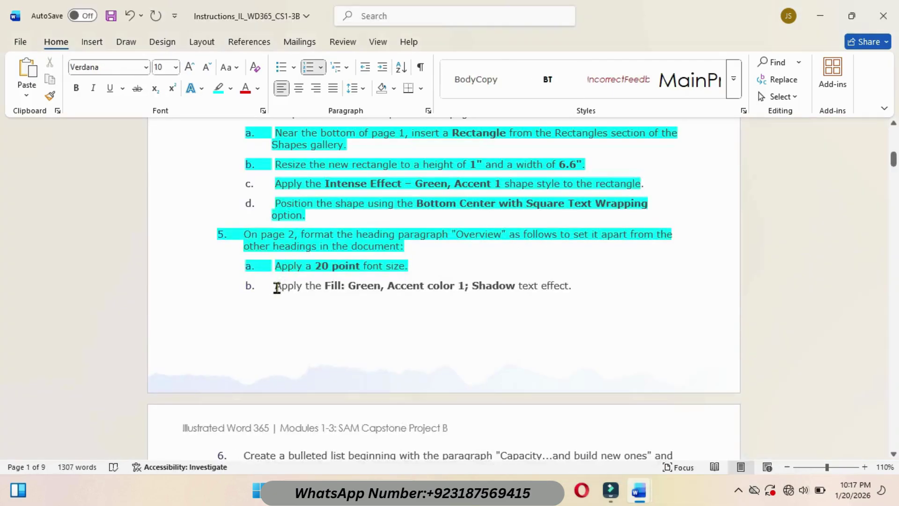
left_click_drag(276, 287, 577, 286)
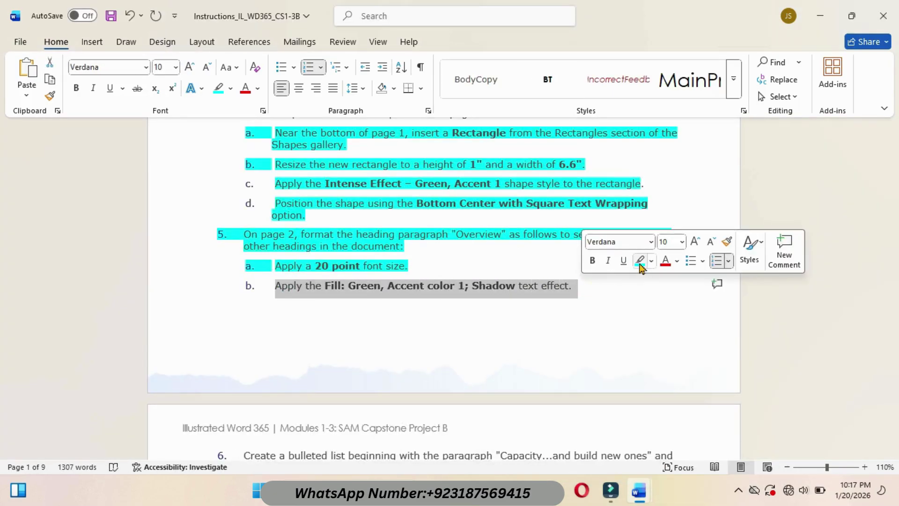
left_click(640, 260)
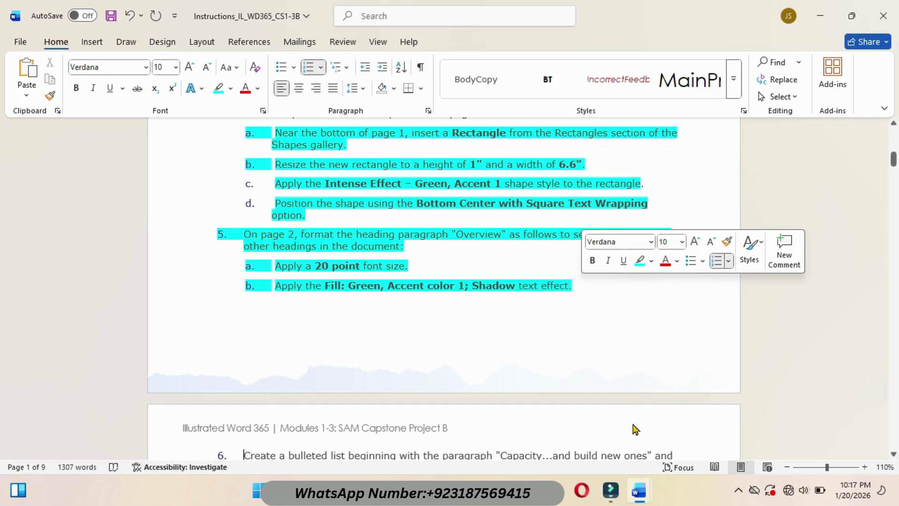
- In the report, apply the Fill: Green, Accent color 1; Shadow text effect to the "Overview" heading
mouse_move(639, 489)
left_click(716, 423)
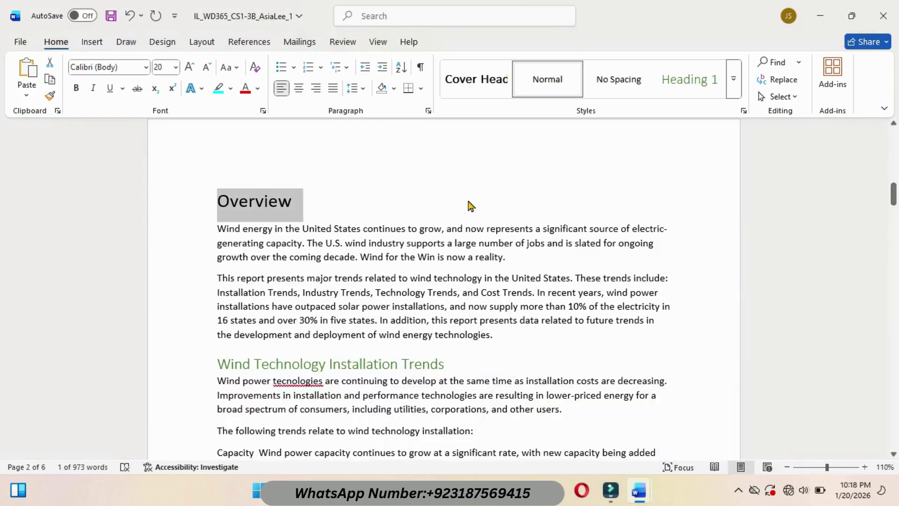
left_click(201, 90)
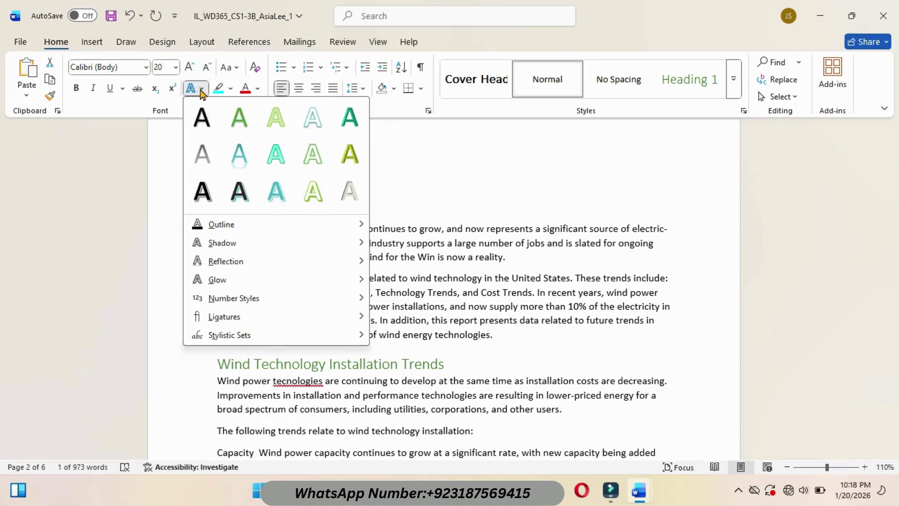
left_click(238, 120)
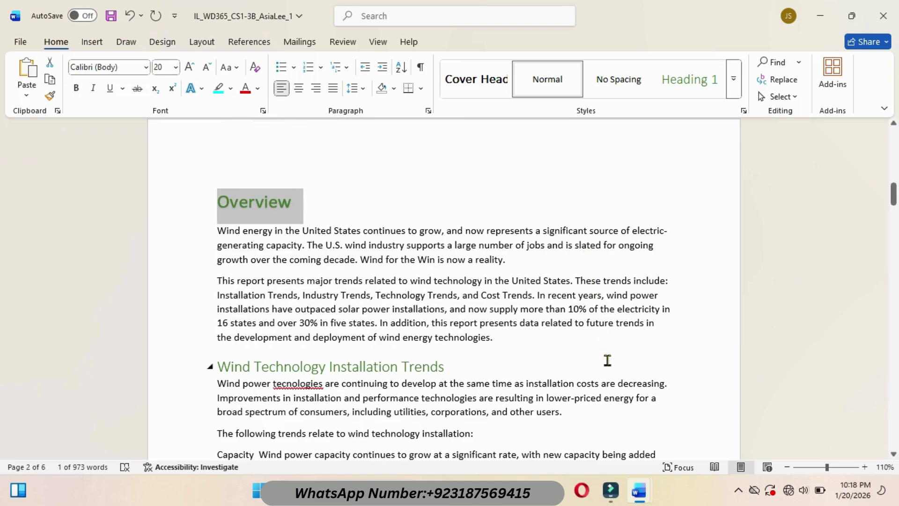
- In the instructions document, highlight step 6 about creating a bulleted list in turquoise
mouse_move(642, 492)
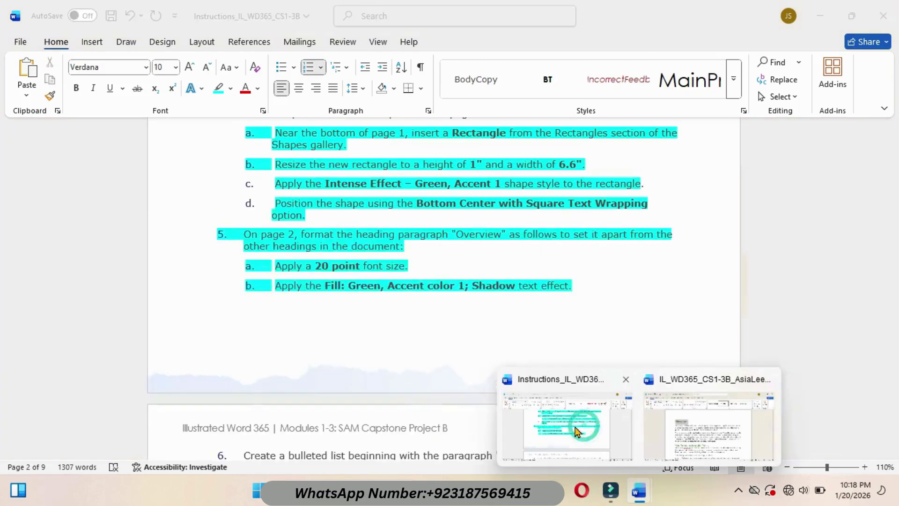
left_click(579, 427)
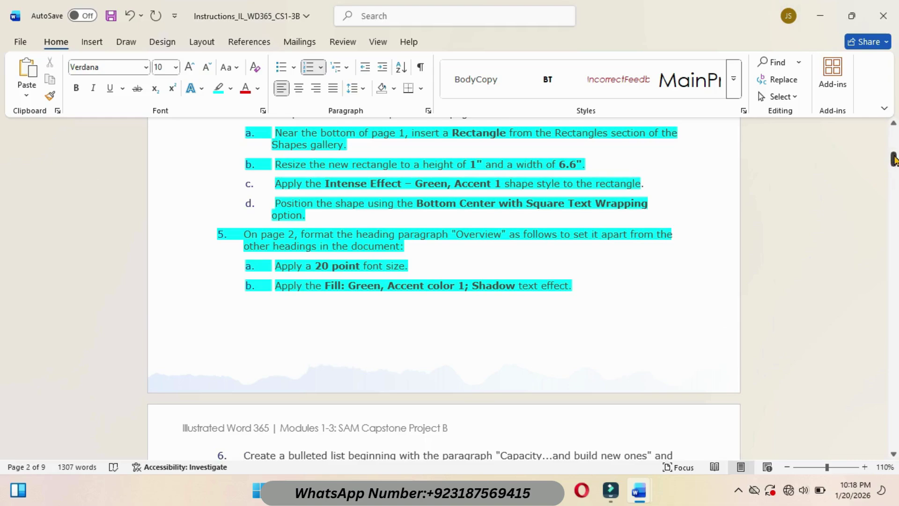
left_click_drag(893, 159, 892, 169)
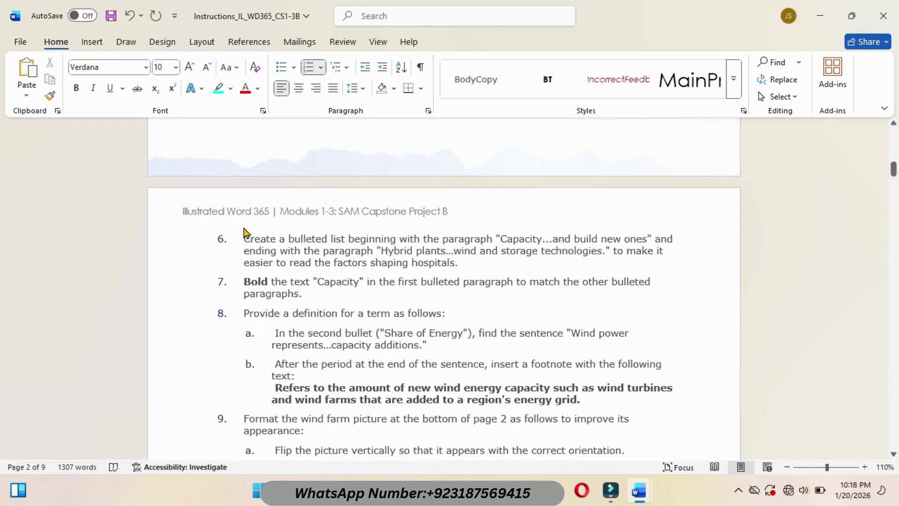
left_click_drag(244, 240, 463, 263)
left_click(522, 241)
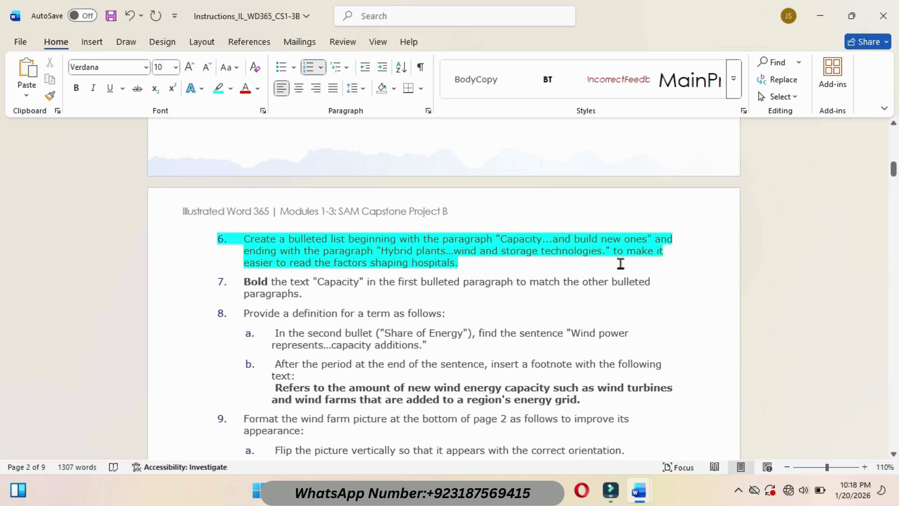
- In the report, format the four trend paragraphs from "Capacity" through "Hybrid plants" as a bulleted list
mouse_move(642, 494)
left_click(678, 437)
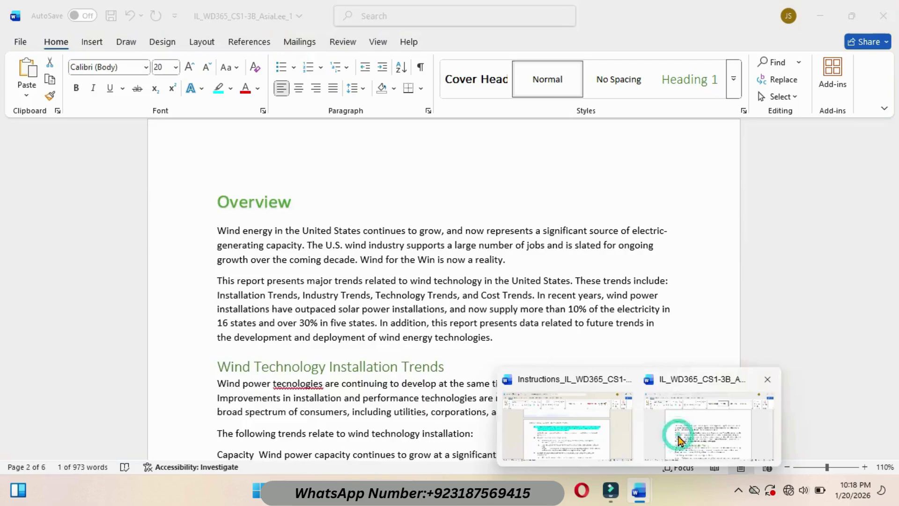
left_click_drag(893, 194, 891, 211)
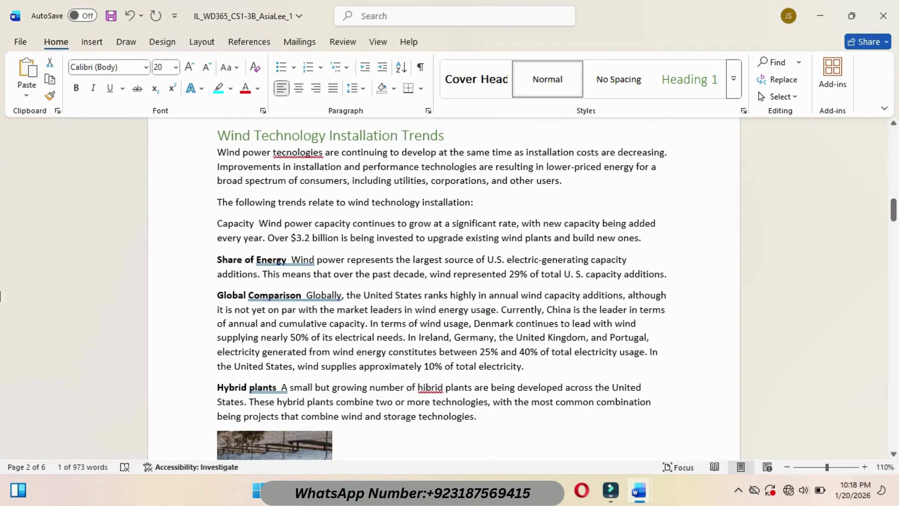
left_click_drag(220, 220, 514, 419)
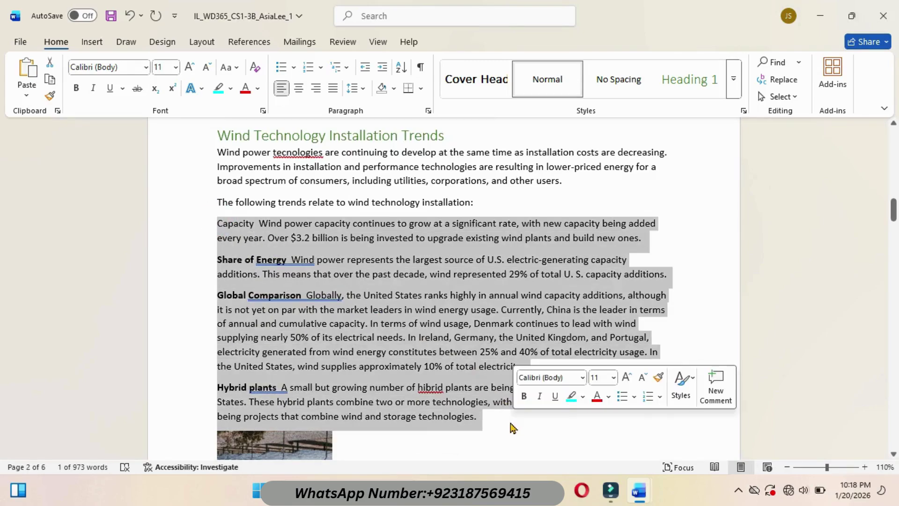
left_click(294, 67)
left_click(326, 167)
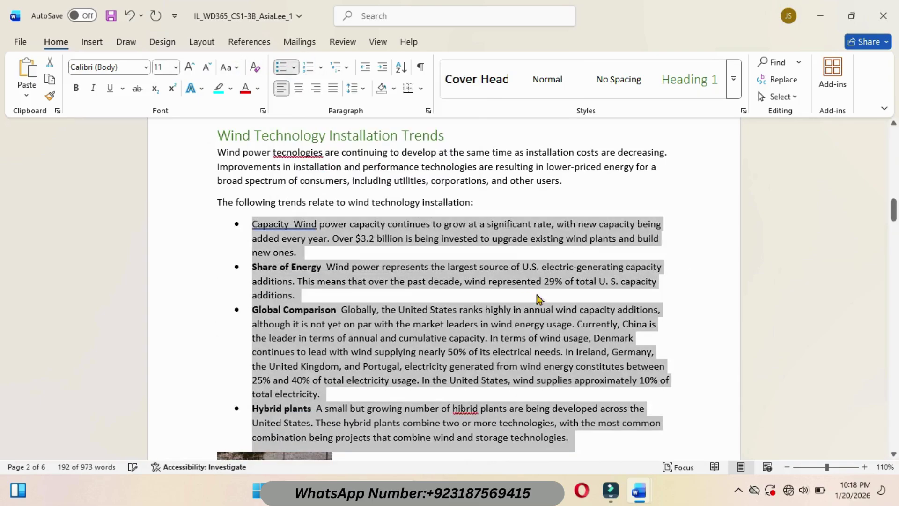
- In the instructions document, highlight step 7 about bolding "Capacity" in turquoise
mouse_move(639, 490)
left_click(590, 442)
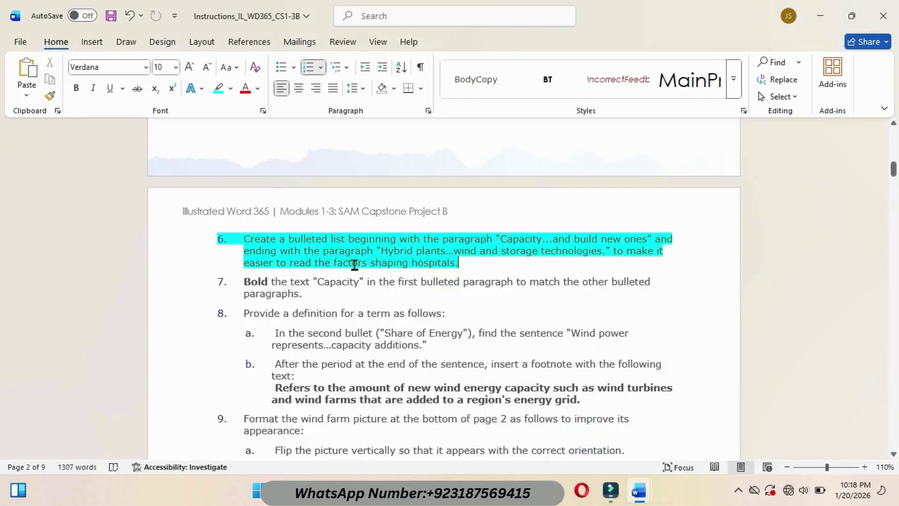
left_click_drag(239, 279, 307, 301)
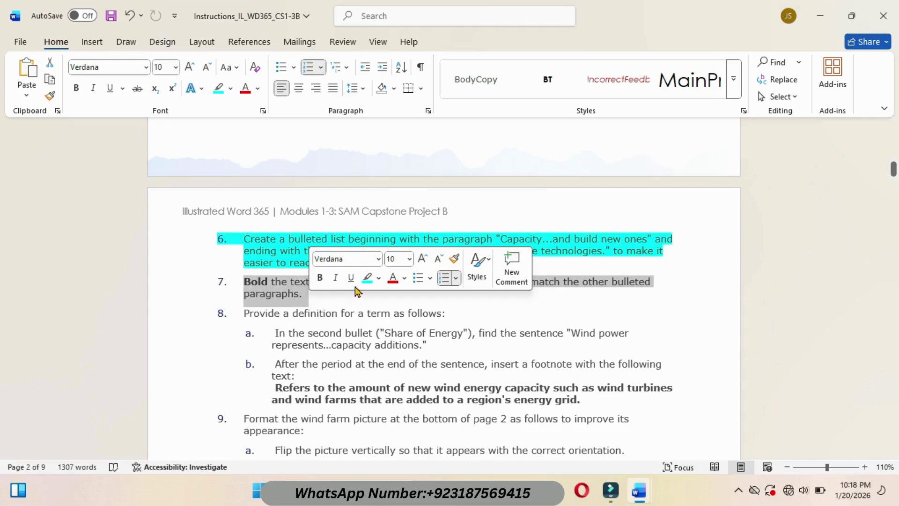
left_click(366, 286)
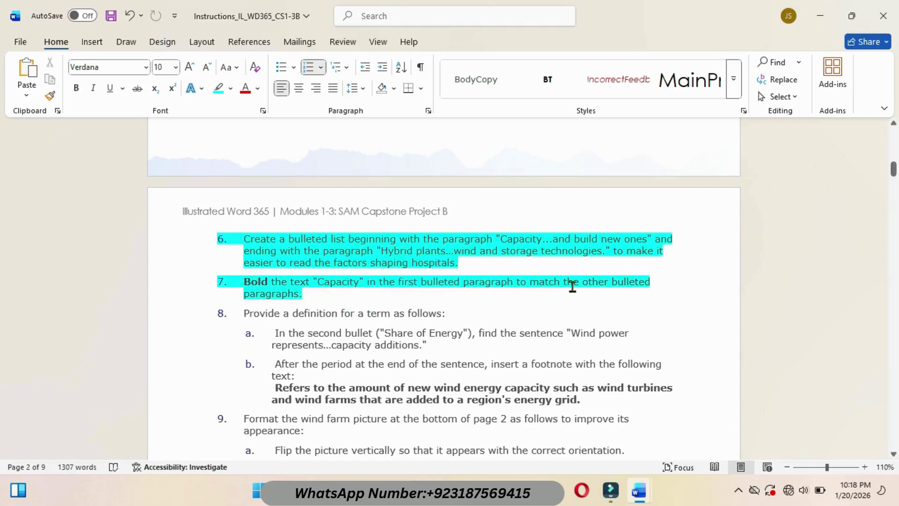
- In the report, bold the word "Capacity" at the start of the first bulleted paragraph
mouse_move(639, 490)
left_click(667, 440)
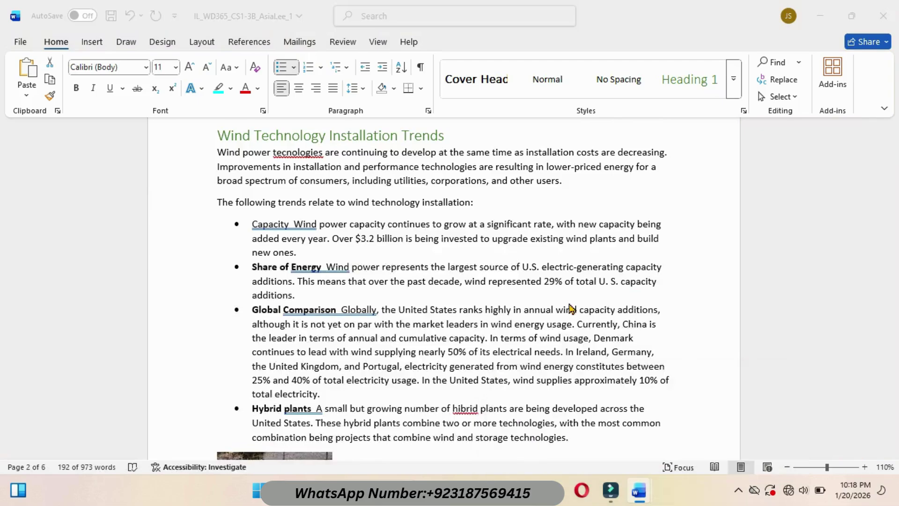
left_click(255, 222)
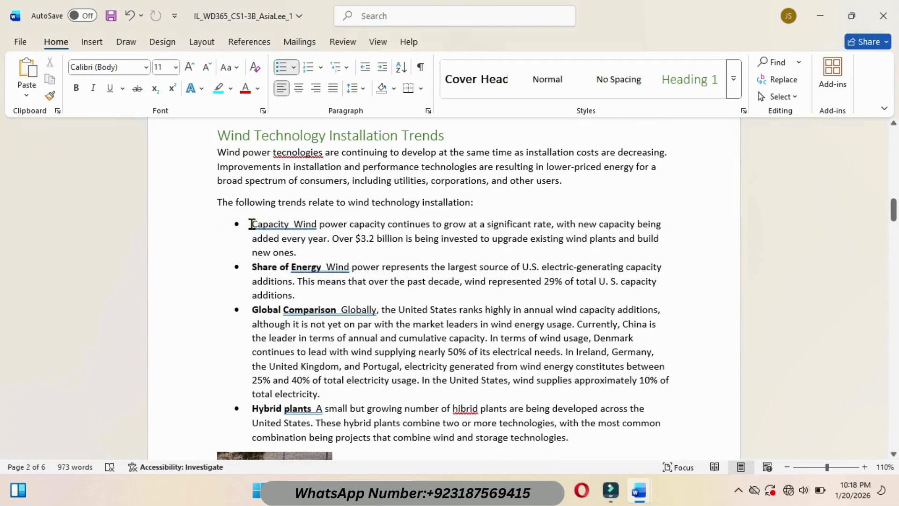
left_click_drag(252, 223, 289, 225)
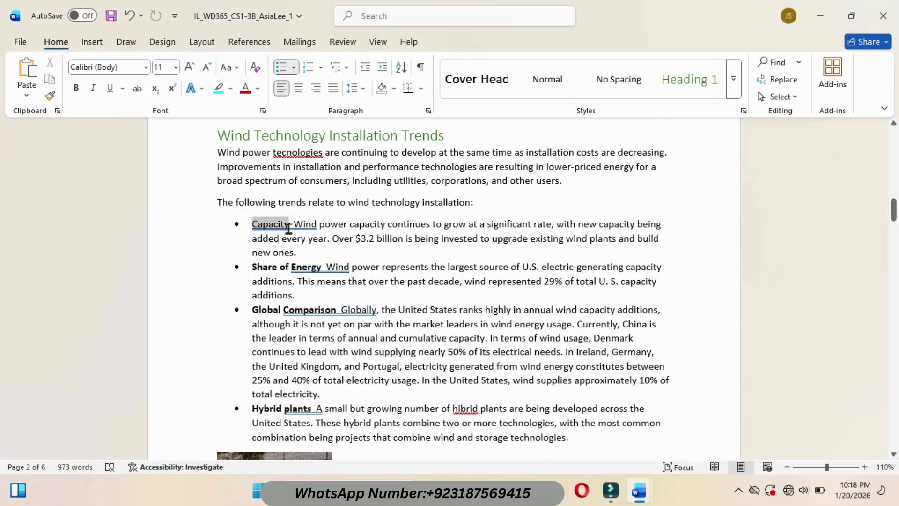
left_click(75, 88)
- In the instructions document, highlight step 8a about finding the "Share of Energy" sentence in turquoise
mouse_move(643, 482)
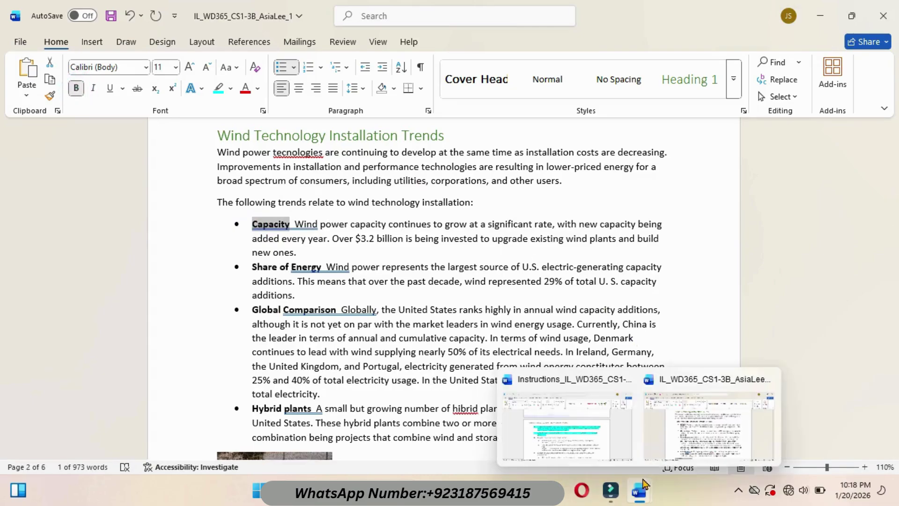
left_click(677, 436)
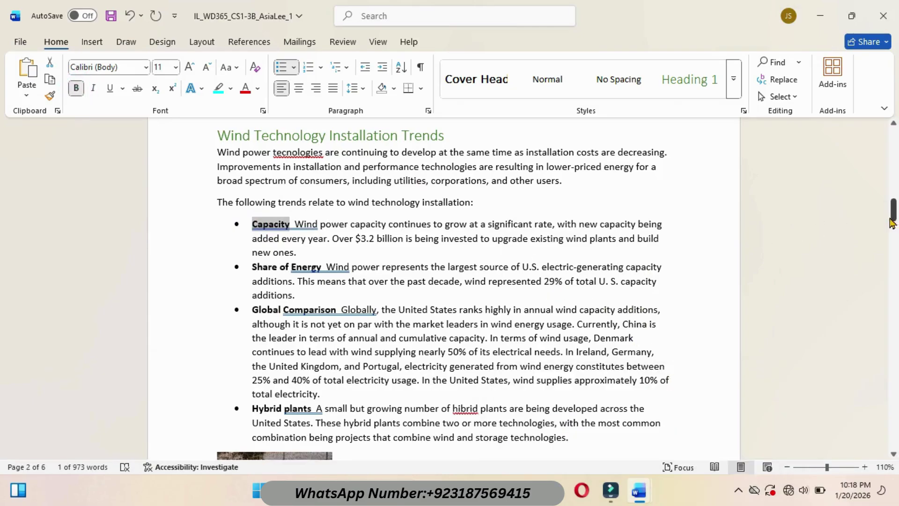
mouse_move(646, 490)
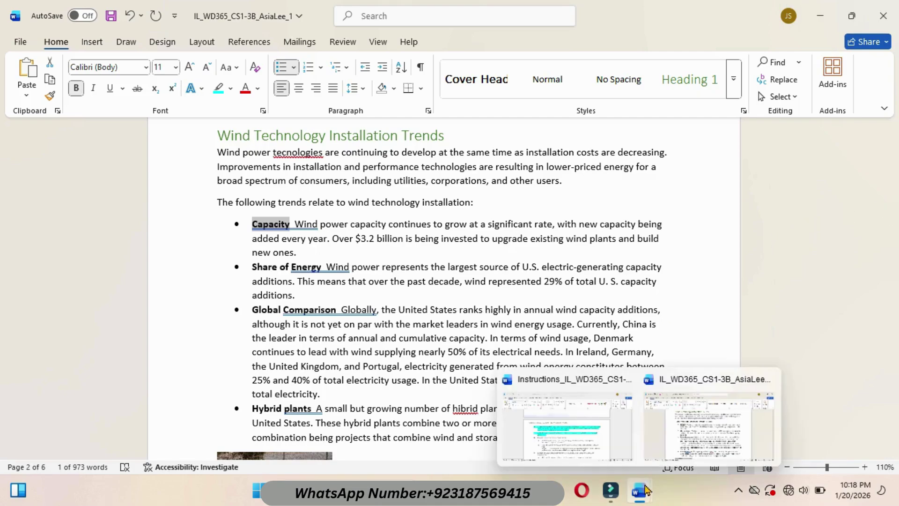
left_click(599, 447)
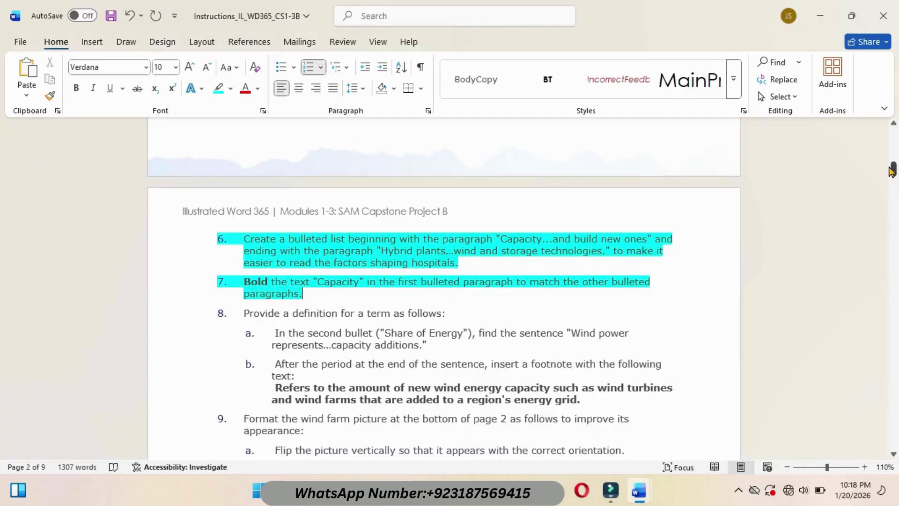
left_click_drag(893, 168, 893, 174)
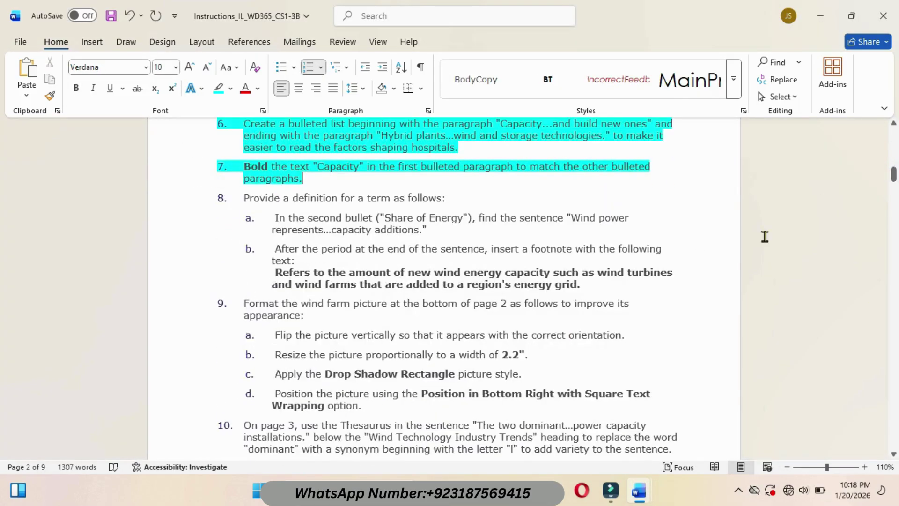
left_click_drag(275, 216, 433, 234)
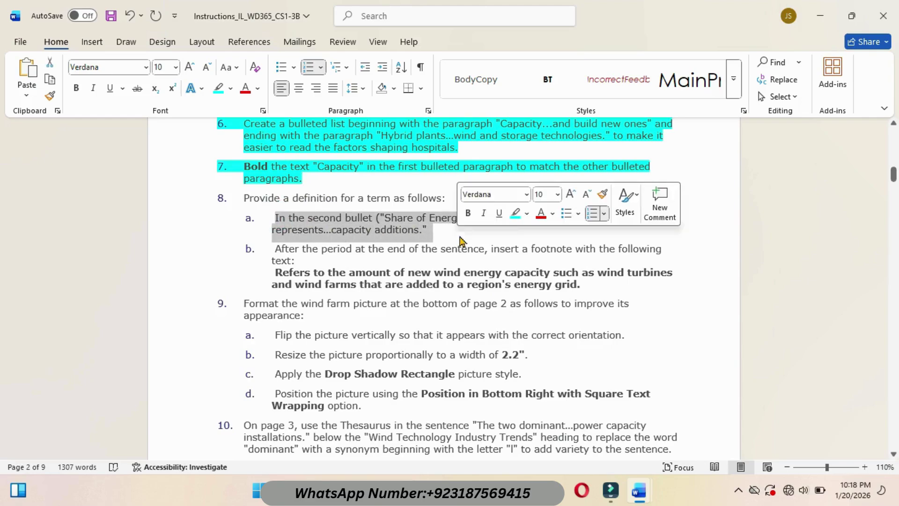
left_click(515, 215)
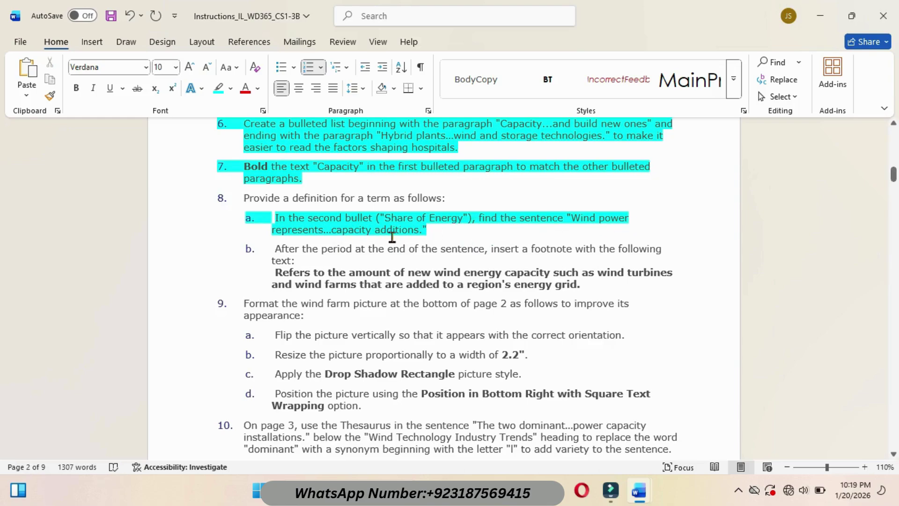
- In the report, place the insertion point after "additions" in the first sentence of the "Share of Energy" bullet
mouse_move(639, 490)
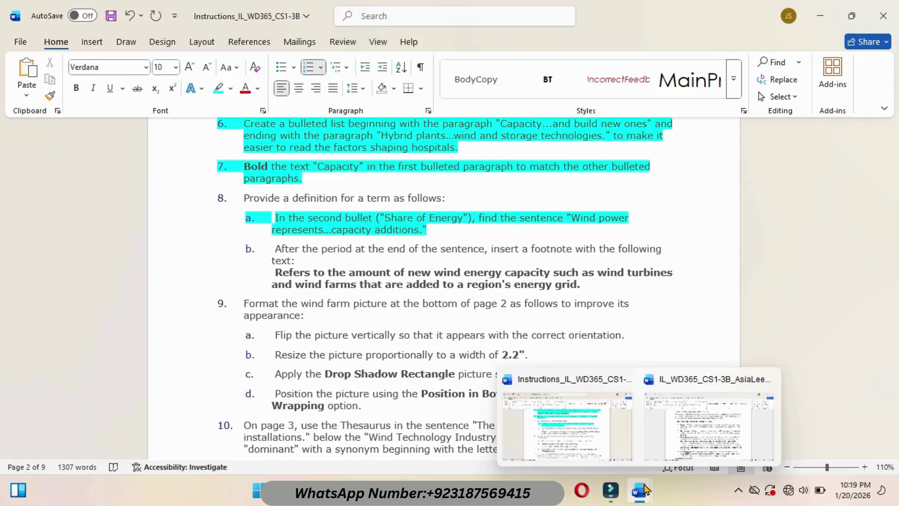
left_click(677, 415)
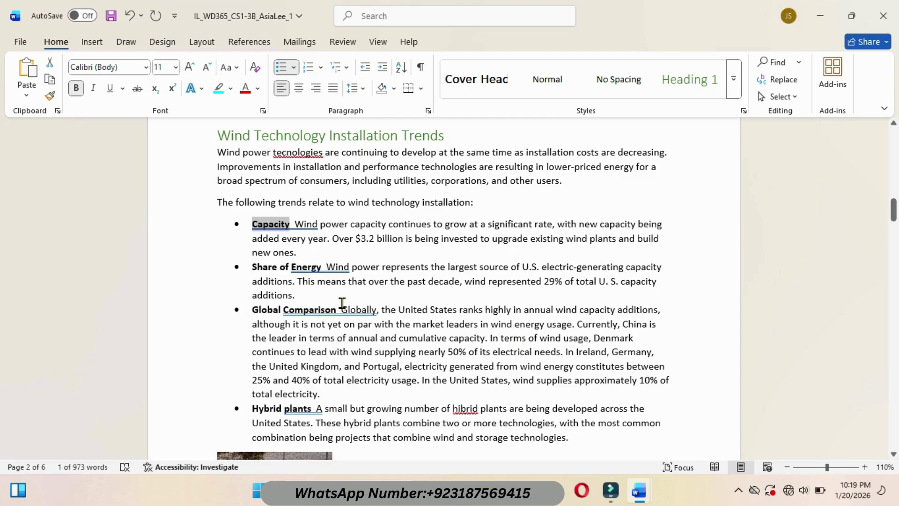
left_click(291, 281)
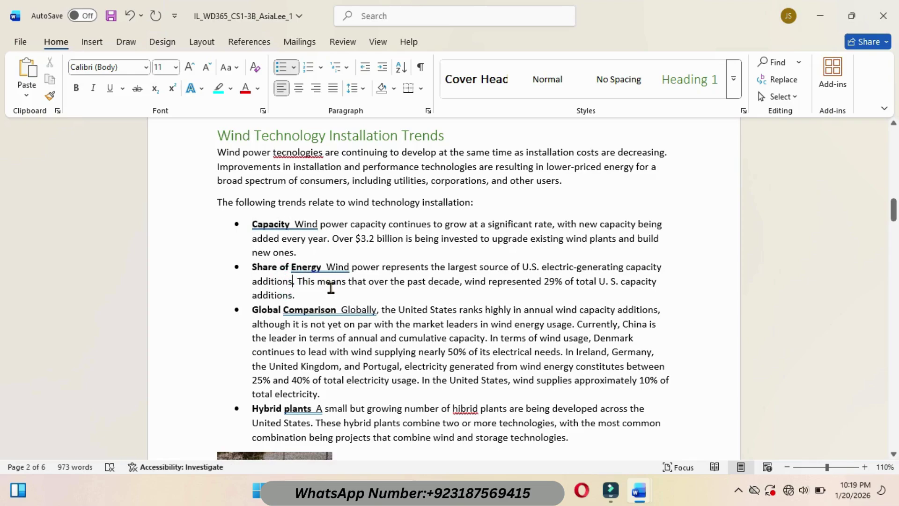
- In the instructions document, highlight step 8b's footnote instruction through the word "Refers" in turquoise
mouse_move(639, 491)
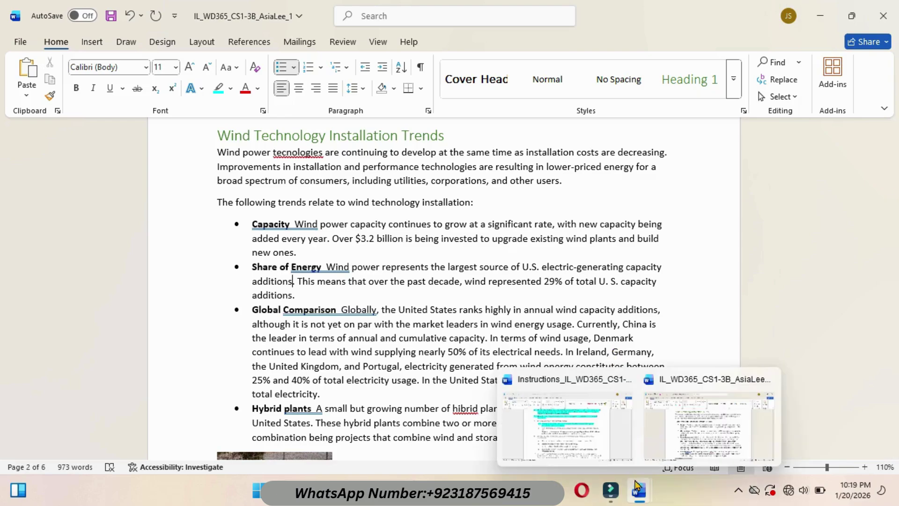
left_click(581, 433)
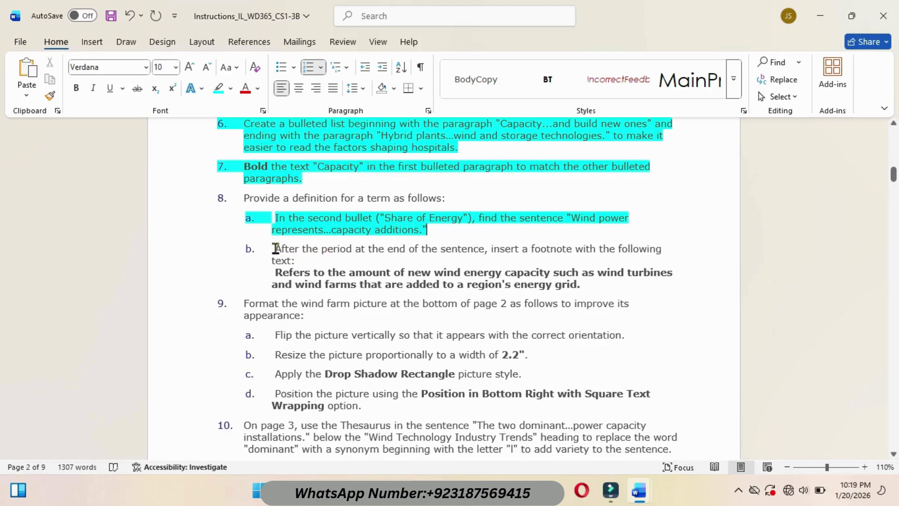
left_click_drag(275, 248, 311, 272)
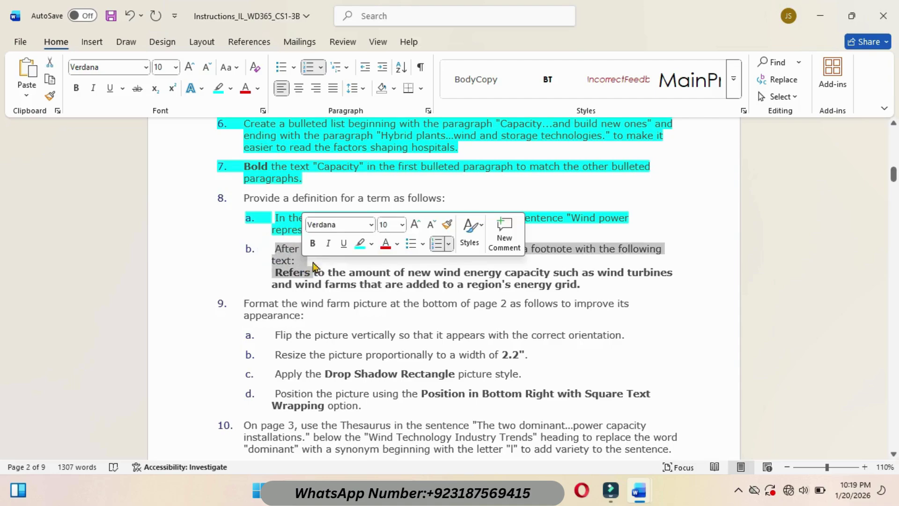
left_click(360, 244)
left_click(358, 261)
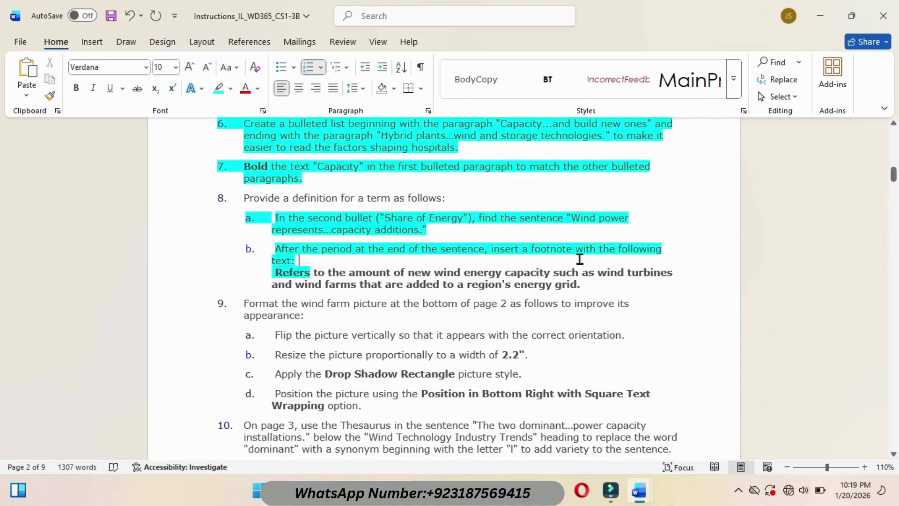
- In the report, insert a footnote after "additions" in the first sentence of the "Share of Energy" bullet
mouse_move(641, 489)
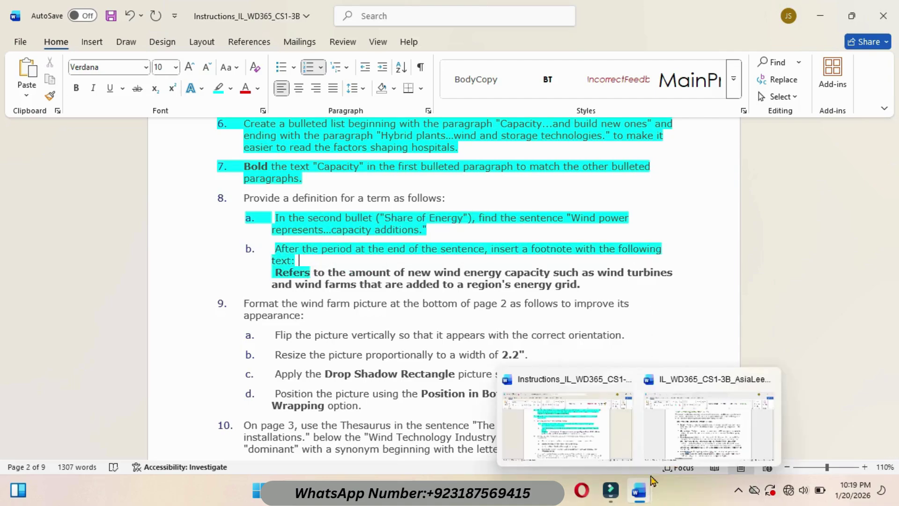
left_click(687, 442)
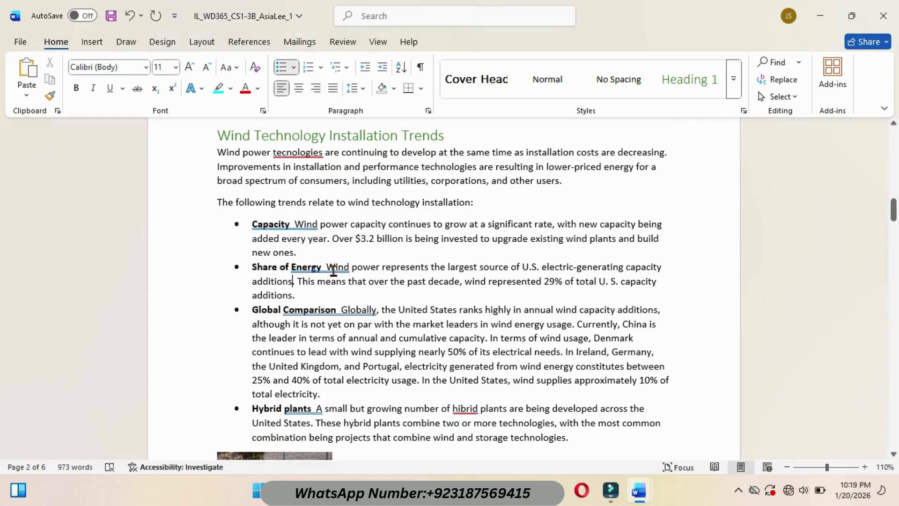
left_click(249, 42)
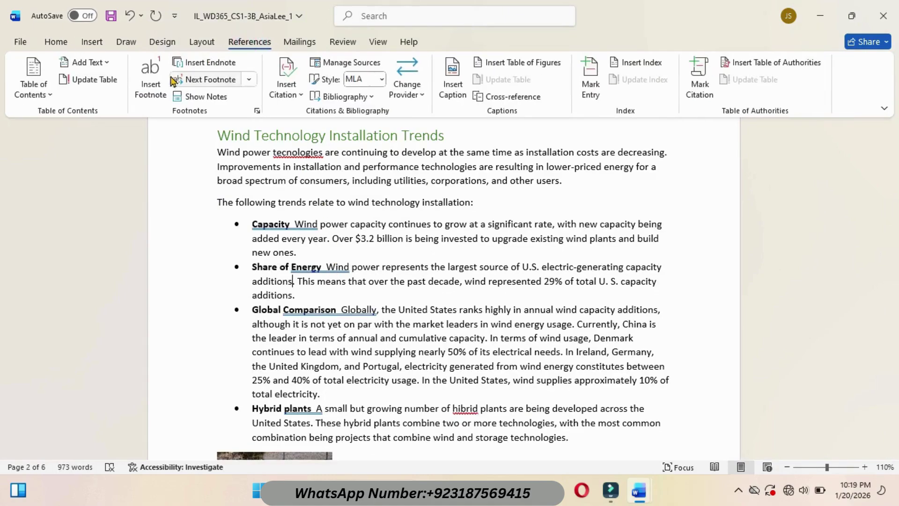
left_click(147, 75)
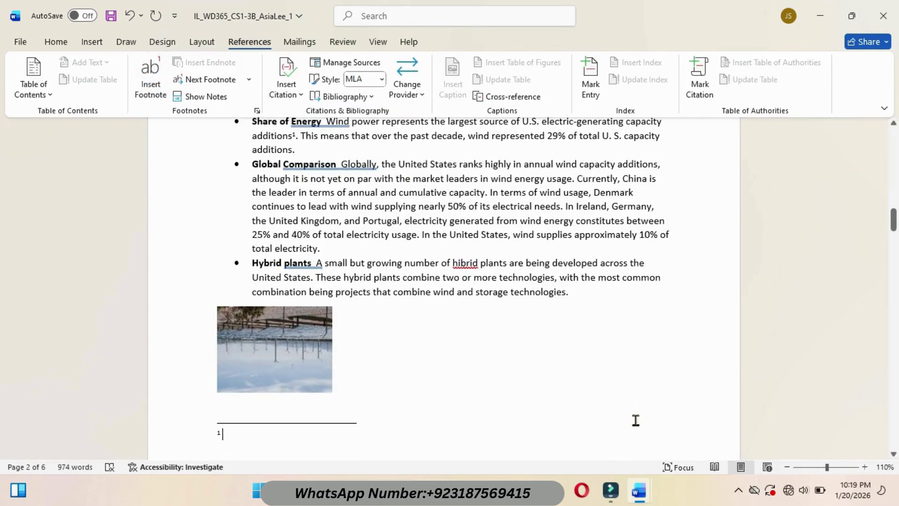
- In the instructions document, undo the turquoise highlight on step 8b
mouse_move(639, 489)
left_click(582, 442)
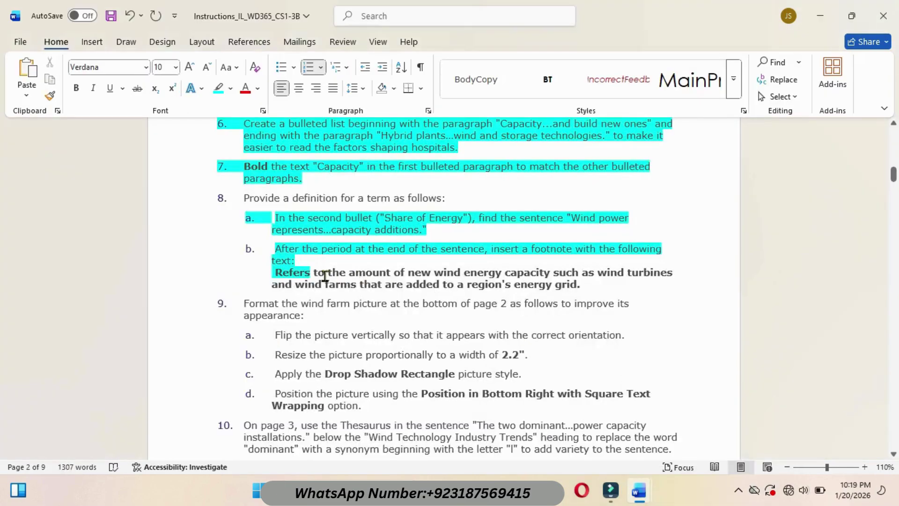
left_click(129, 14)
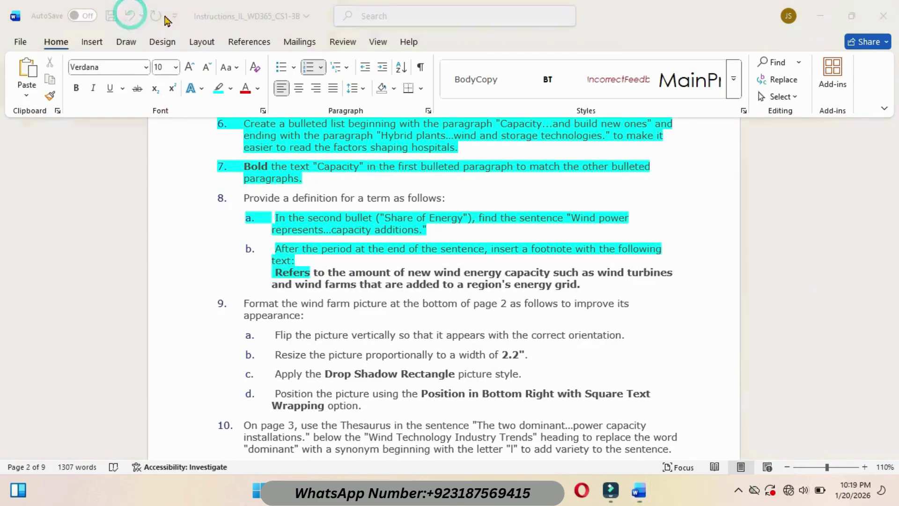
left_click(179, 153)
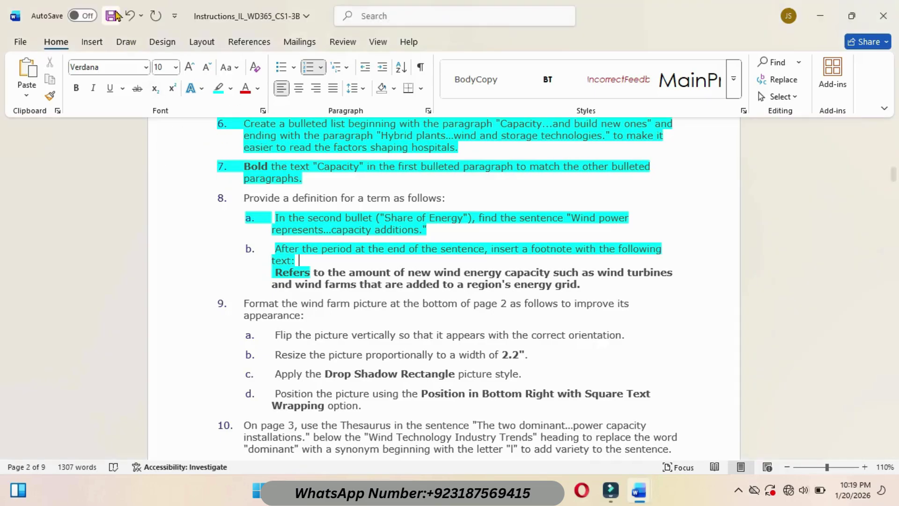
left_click(131, 17)
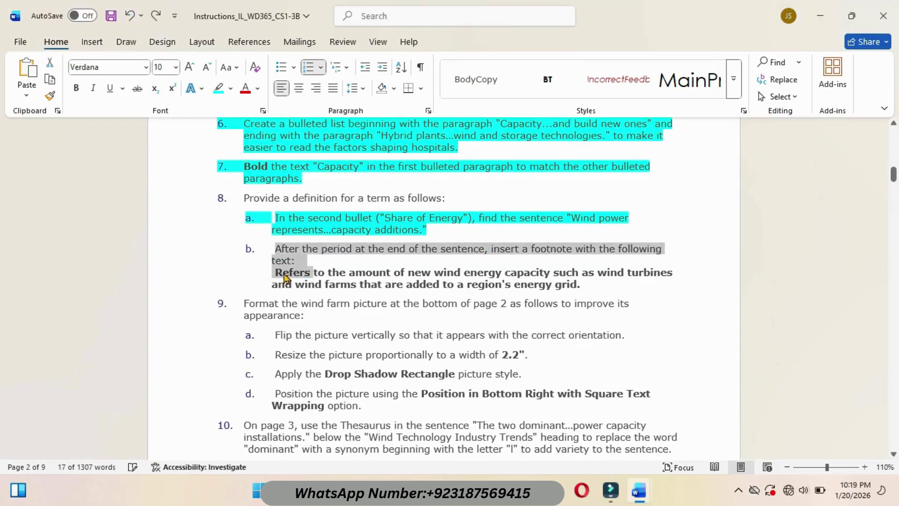
- Copy step 8b's bold footnote text, "Refers to the amount...a region's energy grid.", from the instructions and return to the report
left_click(277, 275)
left_click_drag(275, 273, 581, 286)
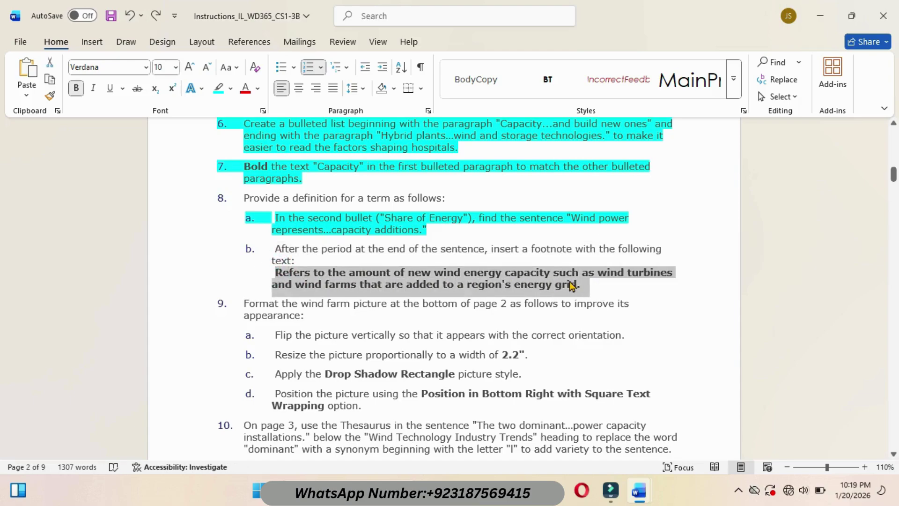
right_click(575, 283)
left_click(604, 209)
mouse_move(651, 489)
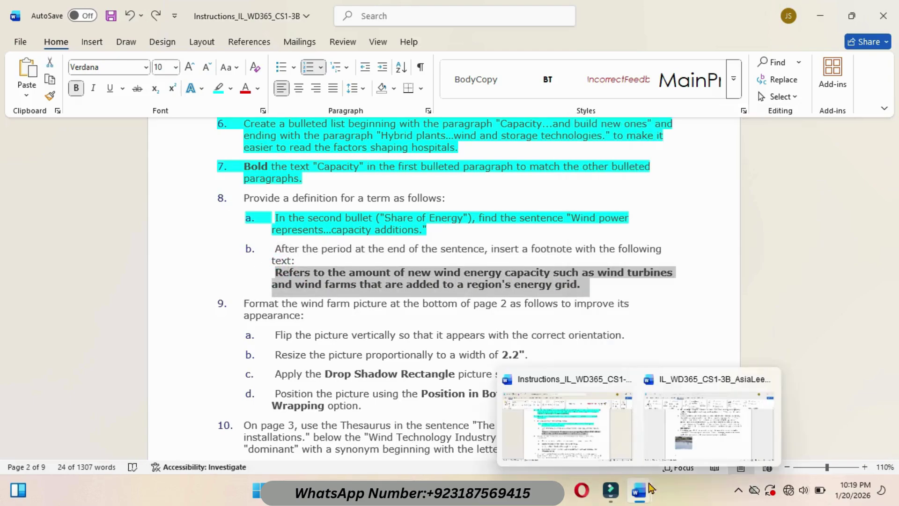
left_click(674, 446)
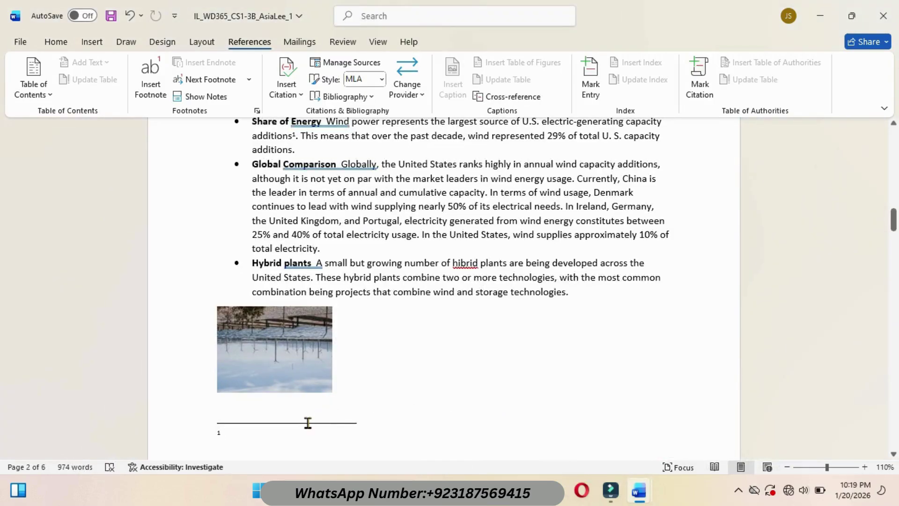
- Paste the copied definition into the new footnote as plain text without its source formatting
key("ctrl+v")
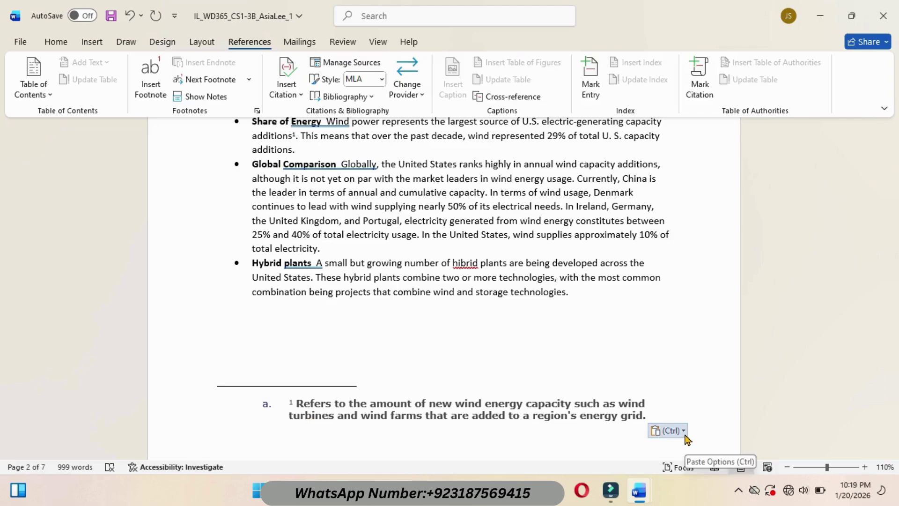
left_click(685, 435)
left_click(739, 392)
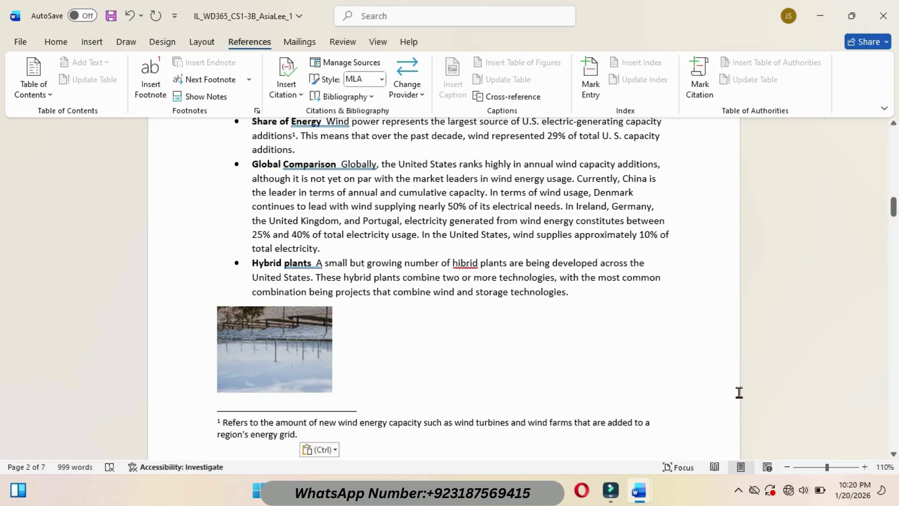
- In the instructions document, highlight step 9a about flipping the picture vertically in turquoise
mouse_move(639, 490)
left_click(593, 442)
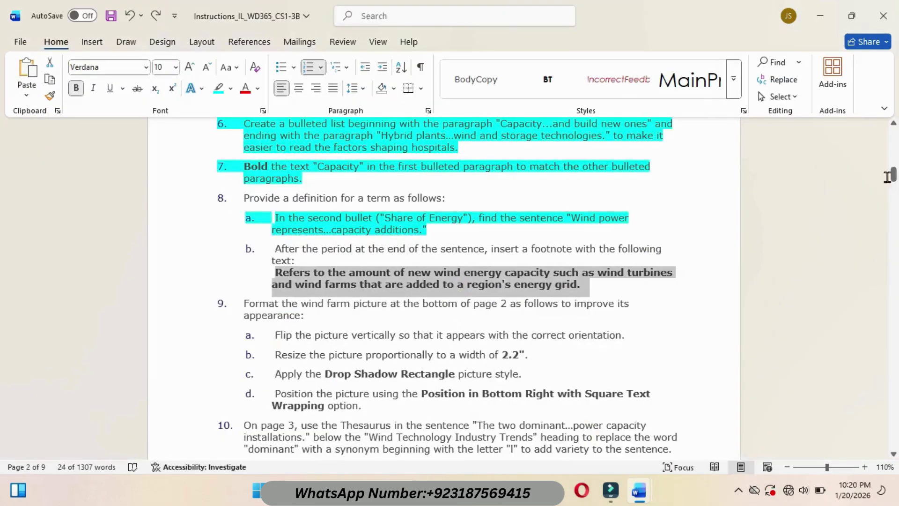
left_click_drag(892, 174, 892, 181)
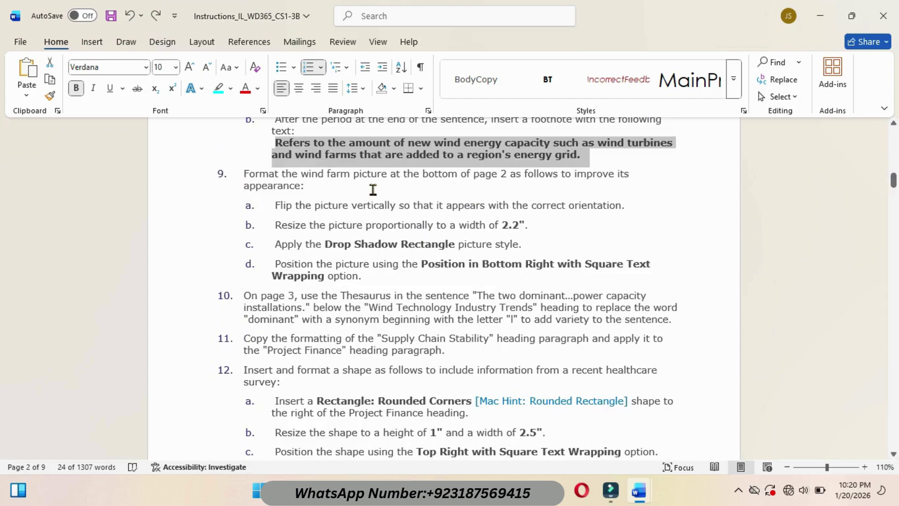
left_click_drag(280, 205, 684, 203)
left_click(731, 183)
key("Right")
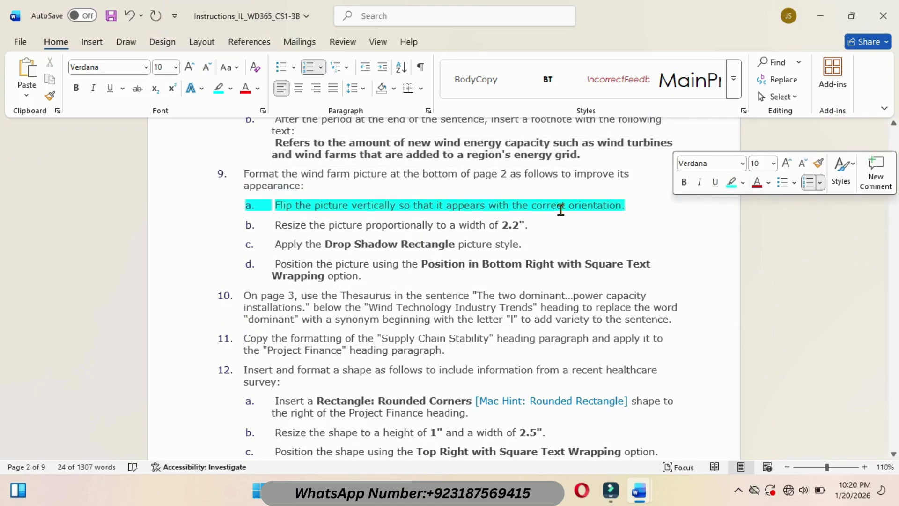
- In the report, flip the wind farm picture at the bottom of page 2 vertically
mouse_move(630, 487)
left_click(674, 435)
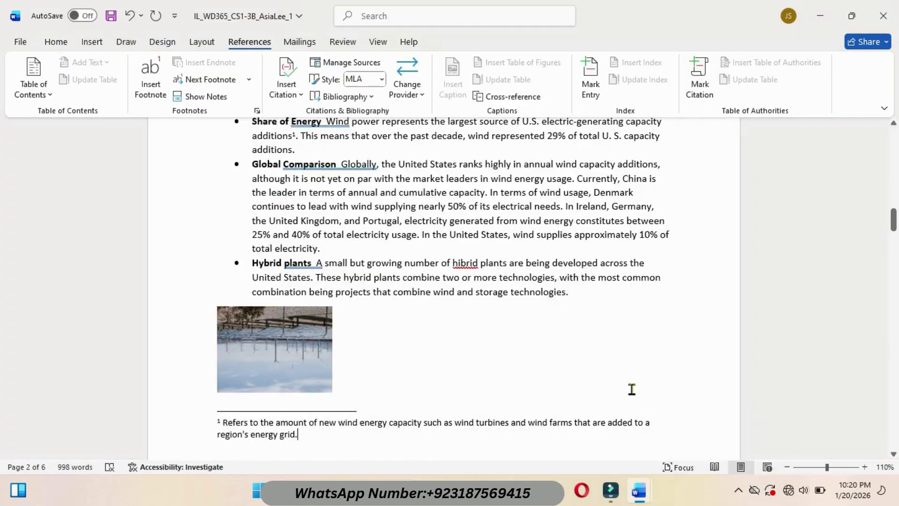
left_click(286, 346)
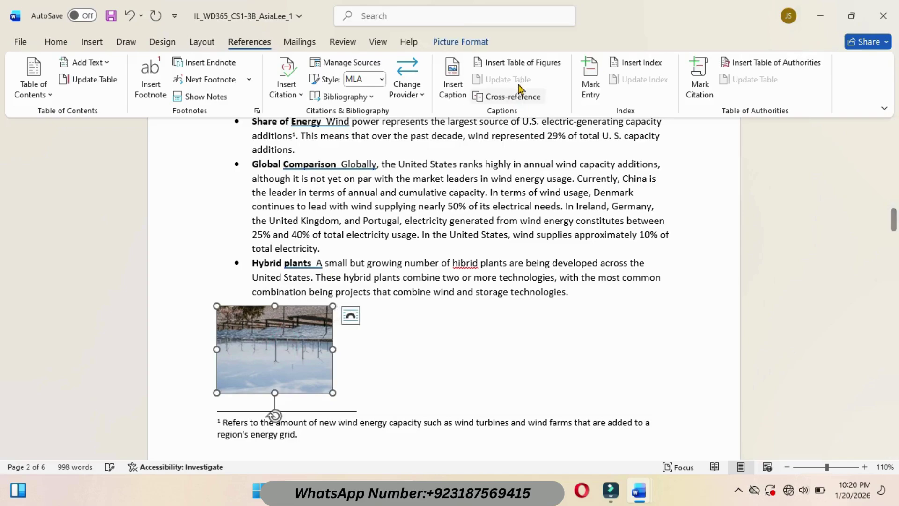
left_click(466, 44)
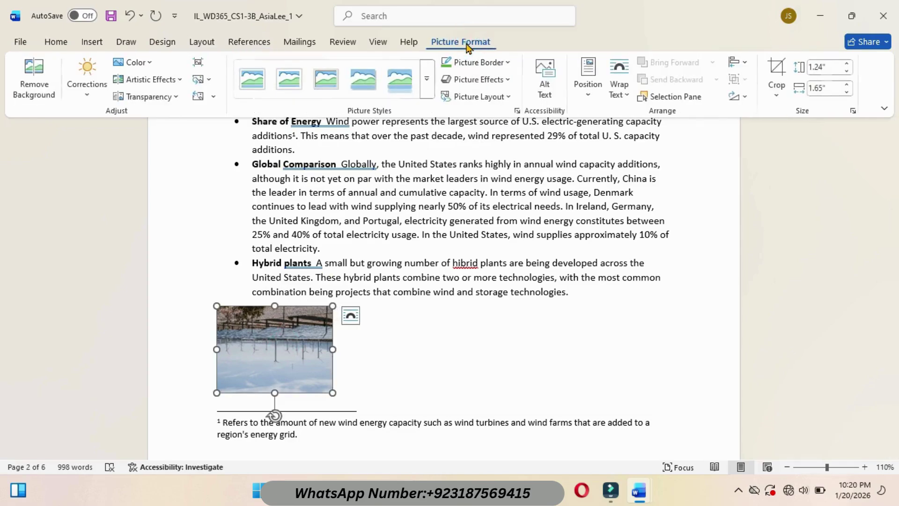
left_click(745, 98)
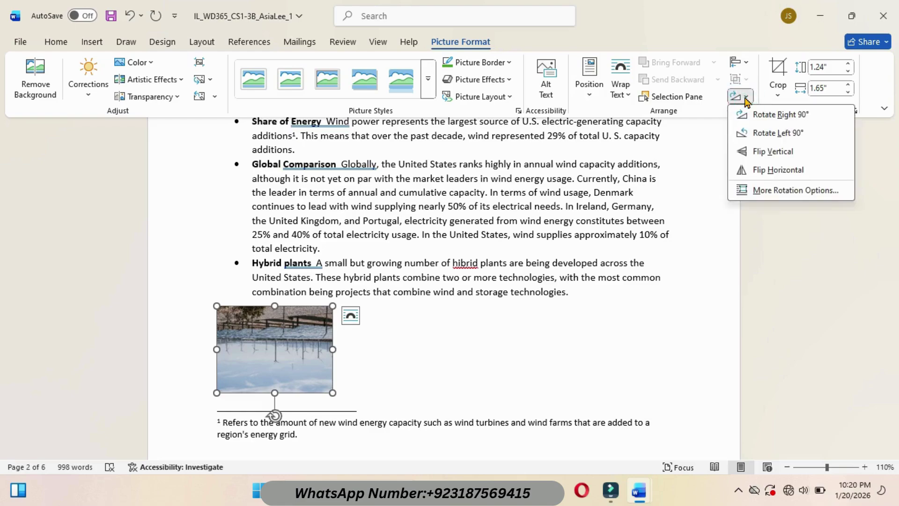
left_click(779, 152)
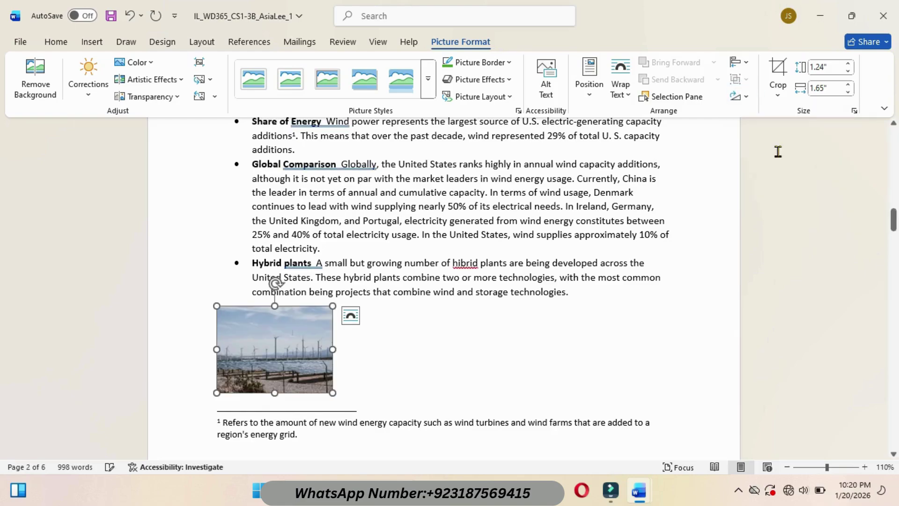
- Try resizing the wind farm picture to a width of 2.2", and undo the resize
left_click(827, 89)
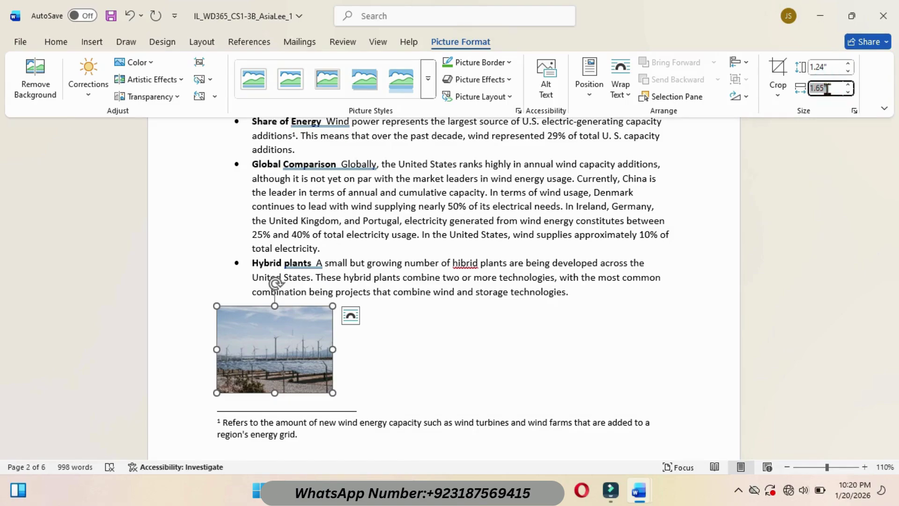
type("2.2")
key("Return")
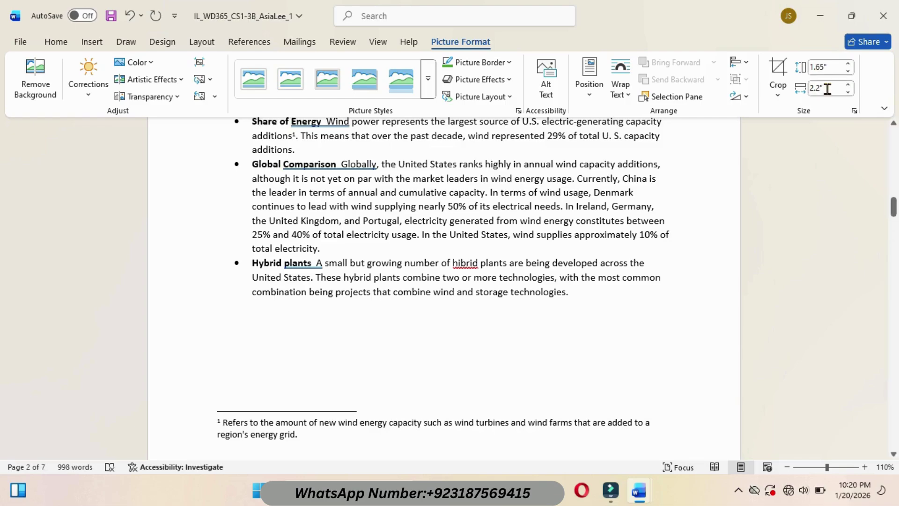
left_click(130, 17)
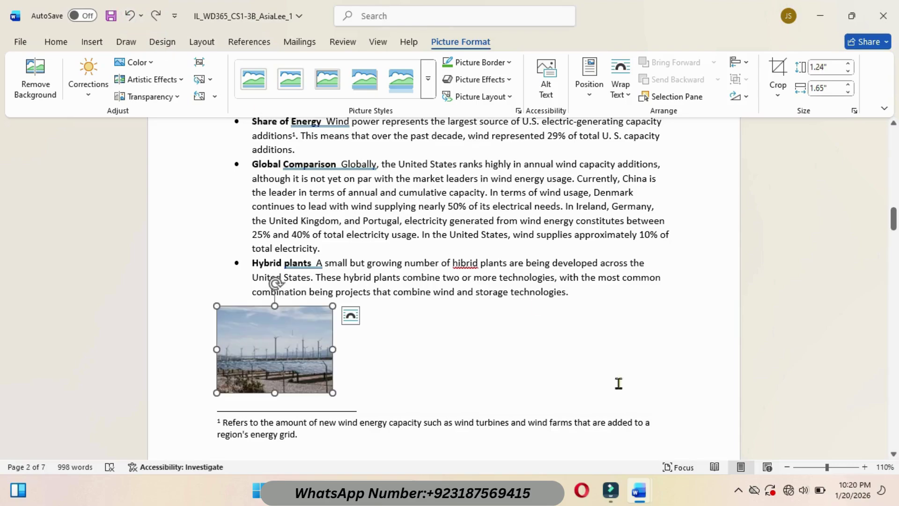
- In the instructions document, highlight steps 9b through 9d on the picture's size, style and position in turquoise
mouse_move(635, 489)
left_click(588, 412)
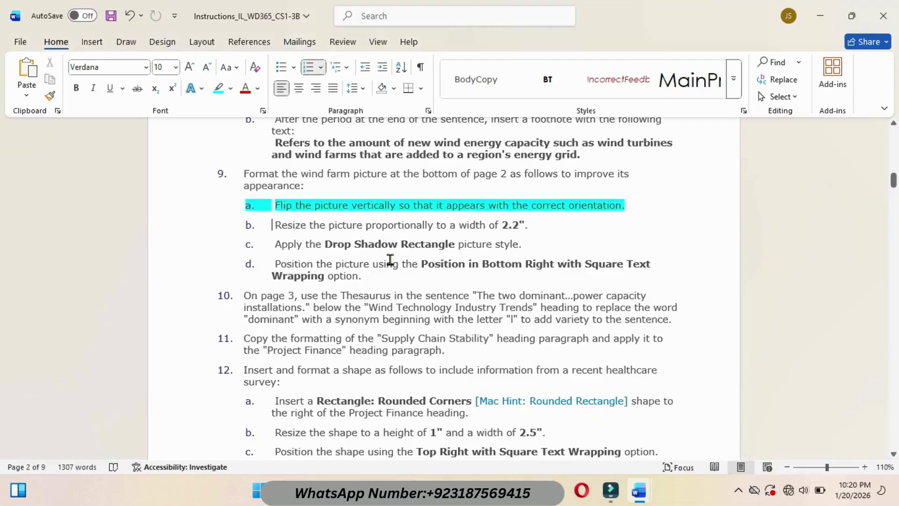
left_click_drag(273, 226, 366, 287)
left_click(421, 265)
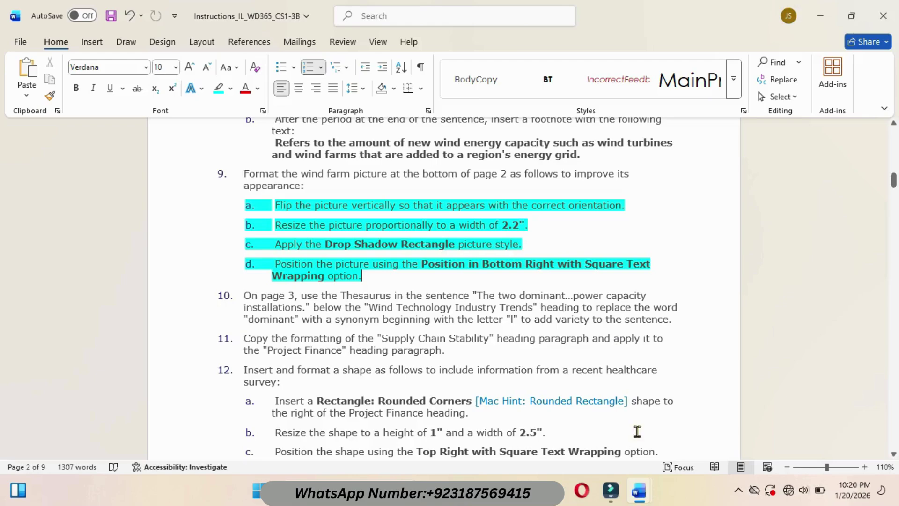
- In the report, place the wind farm picture using Position in Bottom Right with Square Text Wrapping
mouse_move(638, 490)
left_click(672, 428)
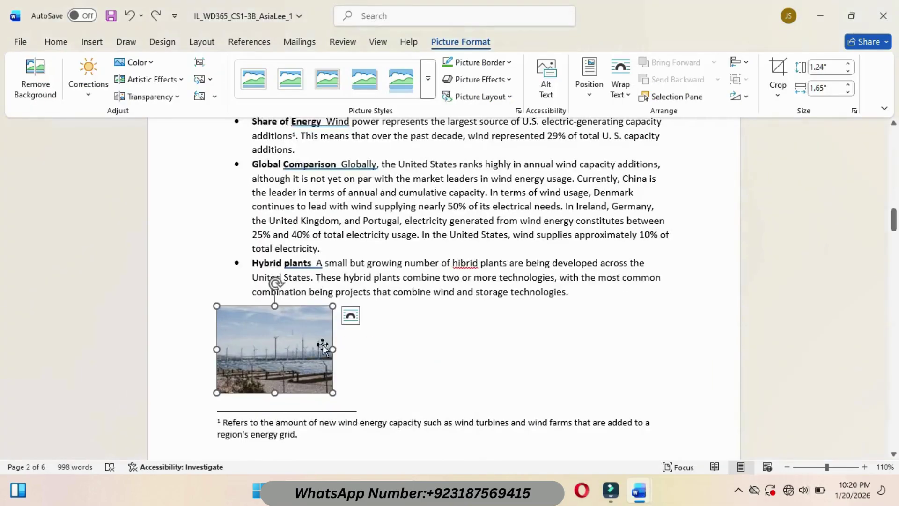
left_click(592, 98)
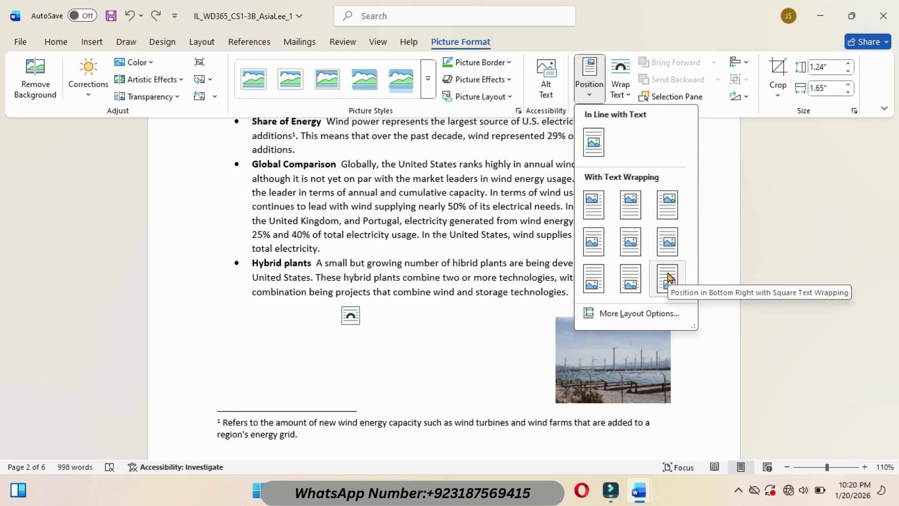
left_click(668, 277)
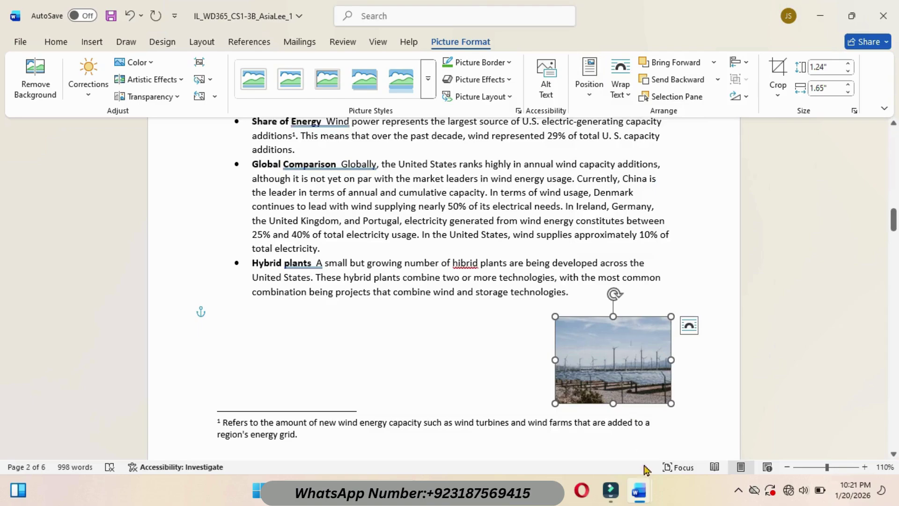
- In the instructions document, highlight step 10 about replacing "dominant" with a synonym in turquoise
mouse_move(640, 490)
left_click(594, 431)
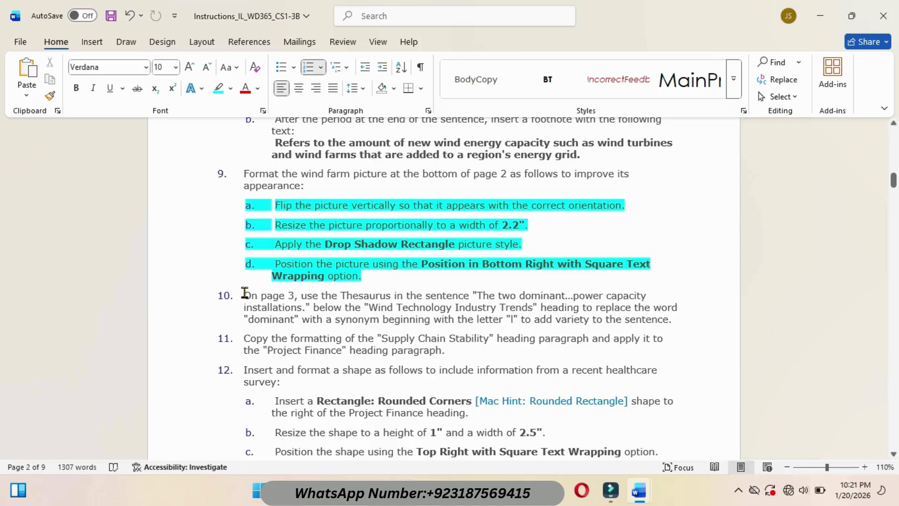
mouse_move(244, 293)
left_mouse_down()
mouse_move(321, 319)
mouse_move(485, 338)
mouse_move(676, 320)
left_mouse_up()
left_click(731, 297)
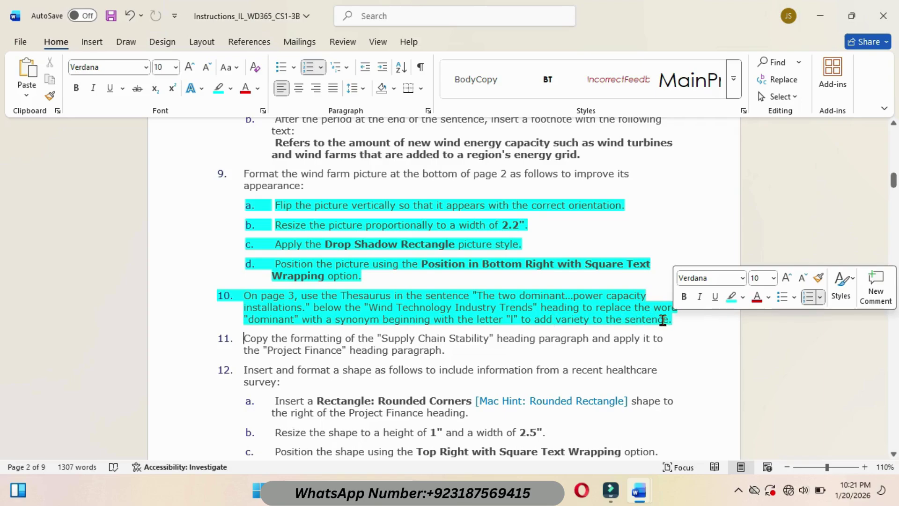
- In the report, replace "dominant" with the synonym "leading" in the first sentence under "Wind Technology Industry Trends"
mouse_move(639, 489)
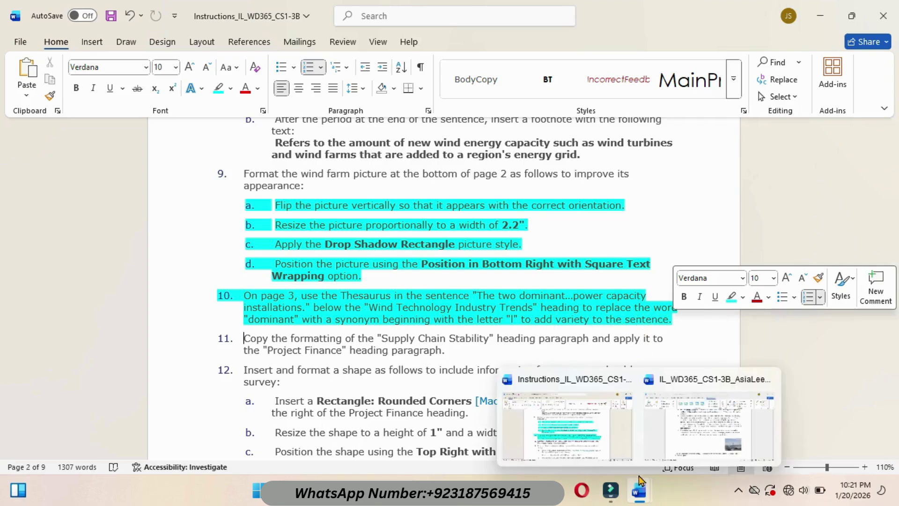
left_click(667, 441)
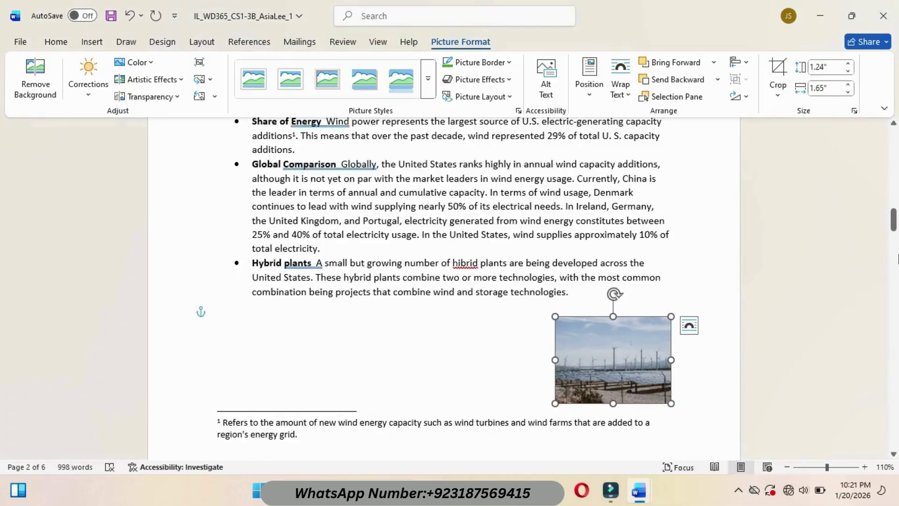
left_click_drag(894, 222, 895, 248)
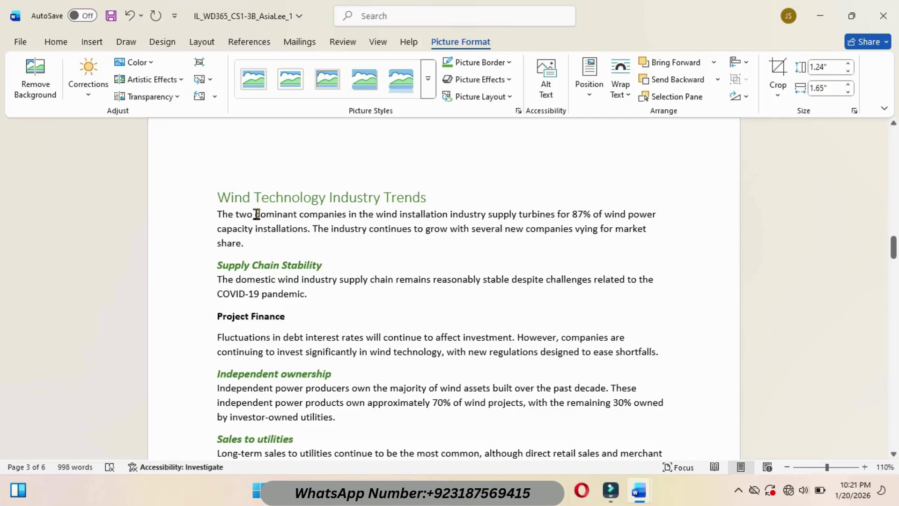
left_click_drag(255, 214, 296, 220)
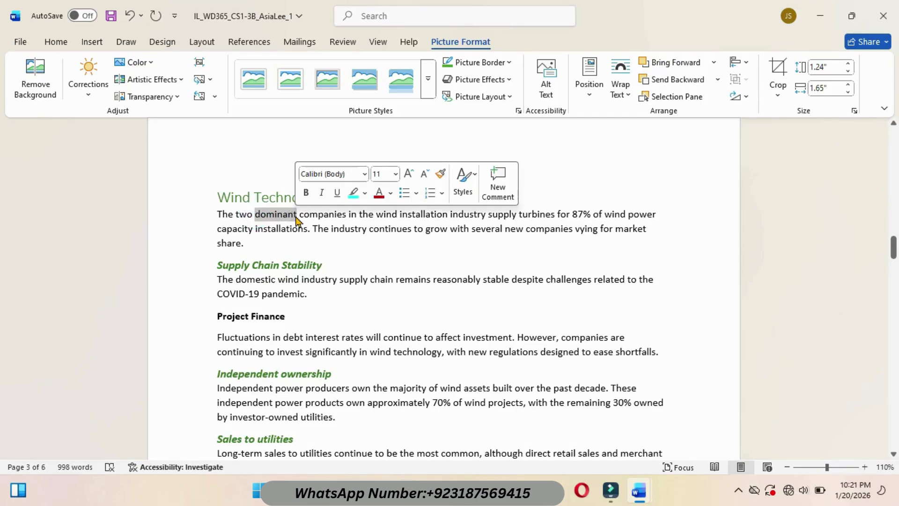
right_click(295, 219)
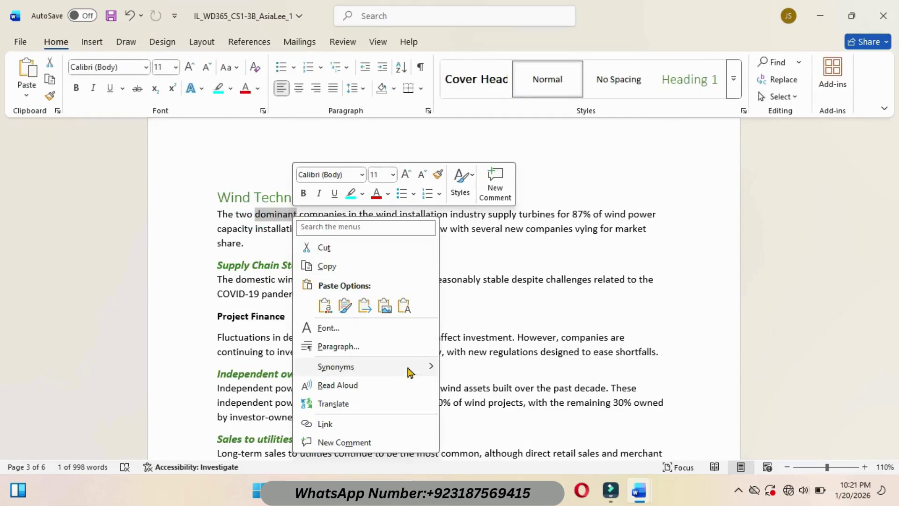
mouse_move(431, 366)
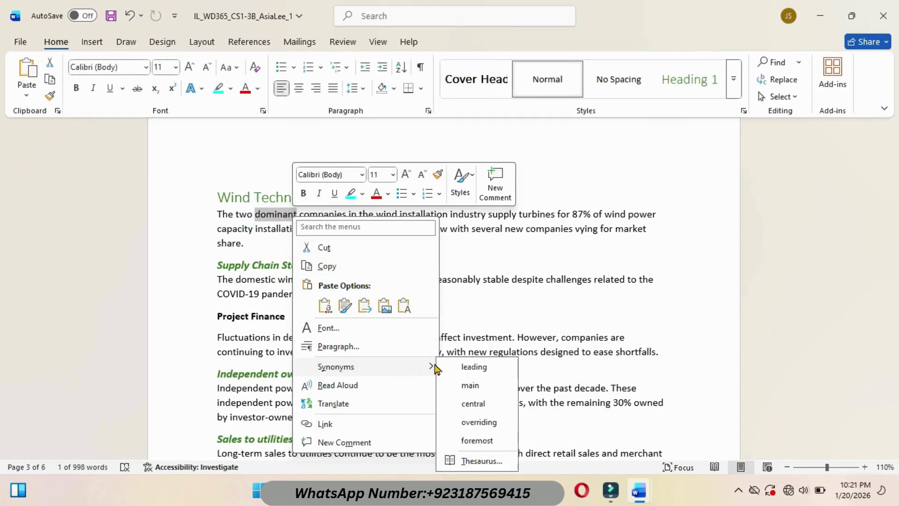
left_click(471, 367)
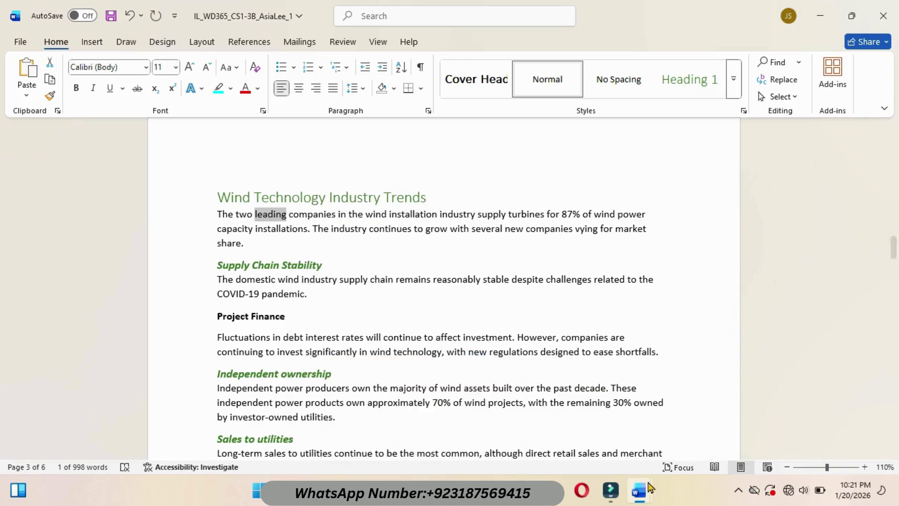
- In the instructions document, highlight step 11 about copying the "Supply Chain Stability" heading's formatting in turquoise
mouse_move(639, 490)
left_click(588, 428)
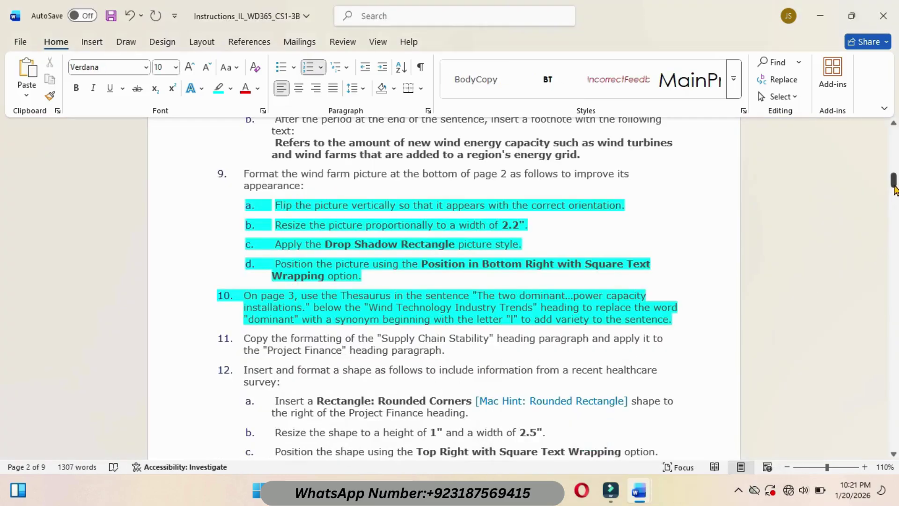
left_click_drag(894, 180, 893, 187)
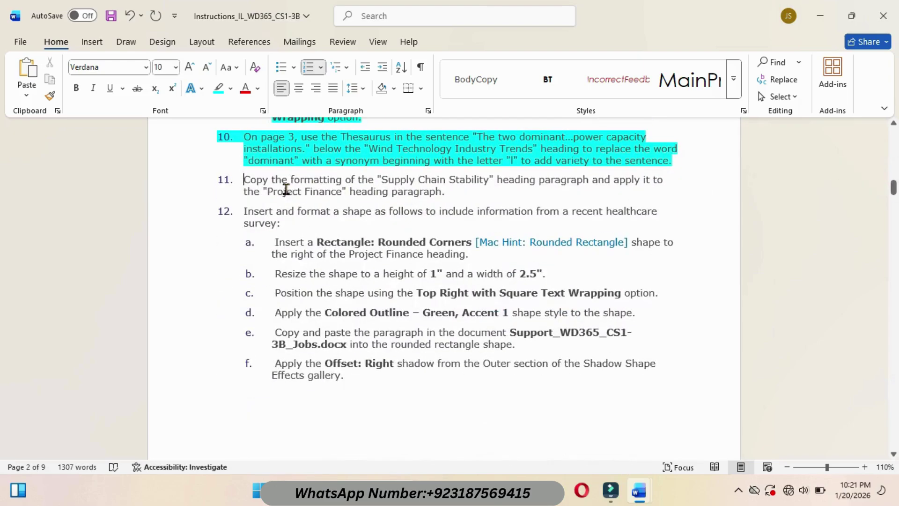
left_click_drag(244, 179, 481, 195)
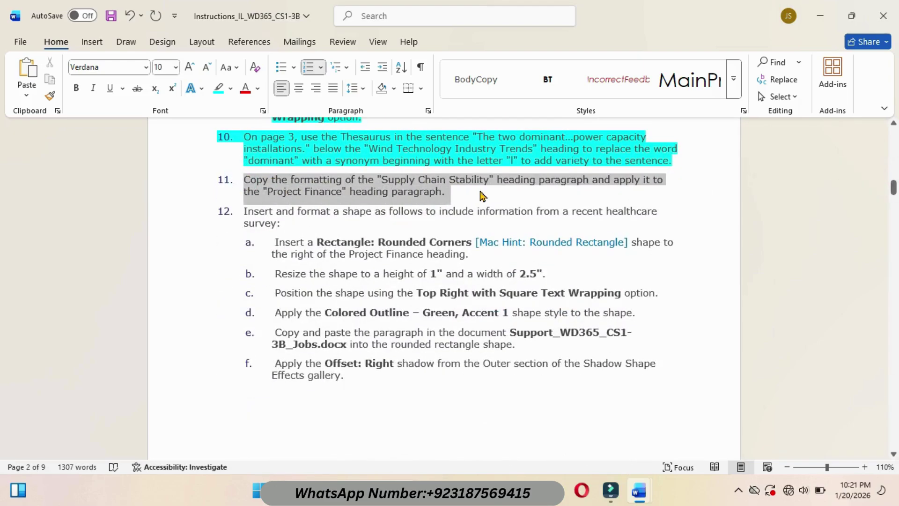
left_click(538, 169)
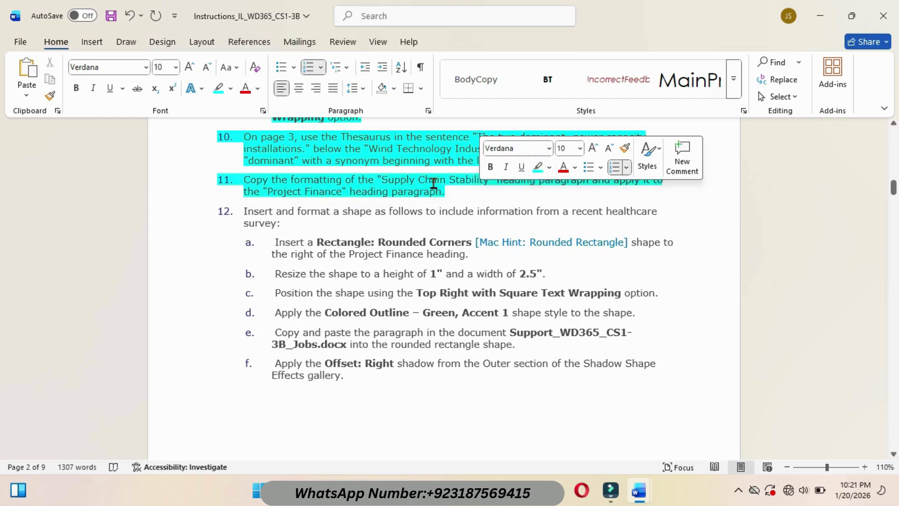
left_click(478, 190)
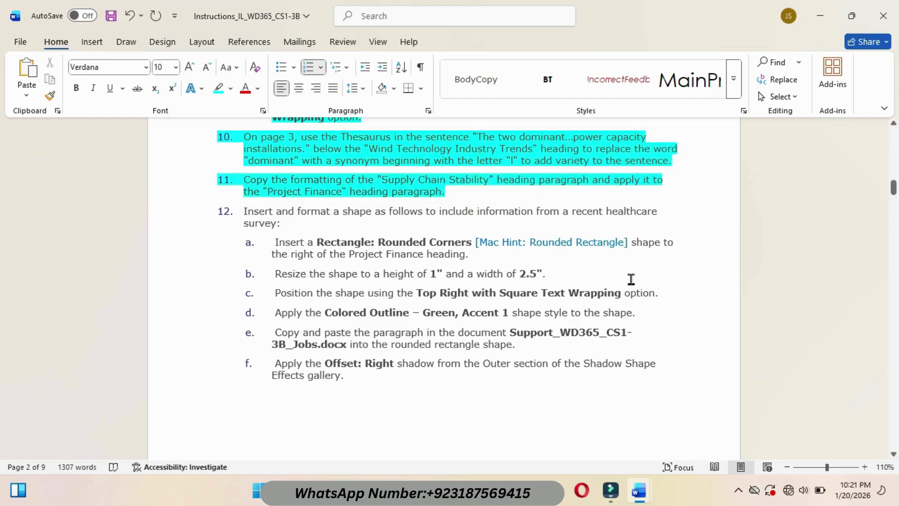
- In the report, copy the formatting of the "Supply Chain Stability" heading to the "Project Finance" heading with Format Painter
mouse_move(645, 493)
left_click(663, 447)
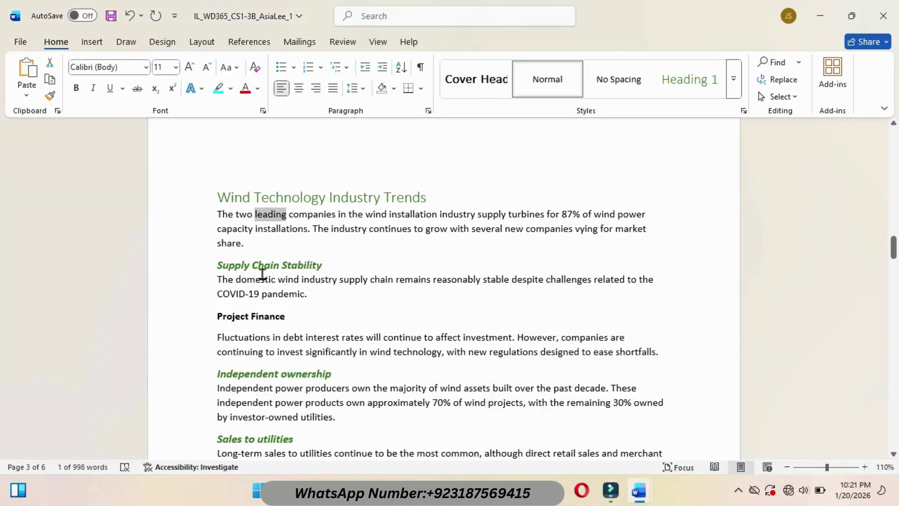
left_click(217, 265)
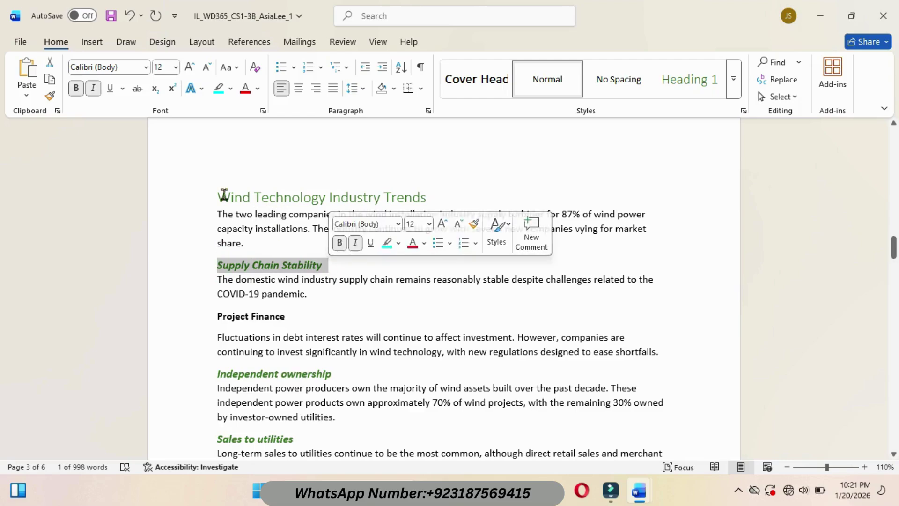
left_click(50, 95)
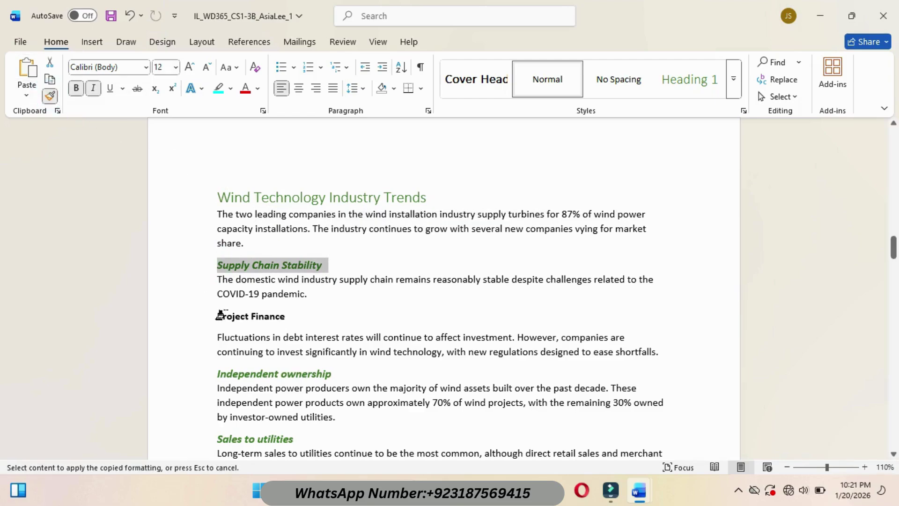
left_click_drag(210, 317, 299, 318)
- In the instructions document, highlight step 12a about inserting a Rectangle: Rounded Corners shape in turquoise
mouse_move(638, 489)
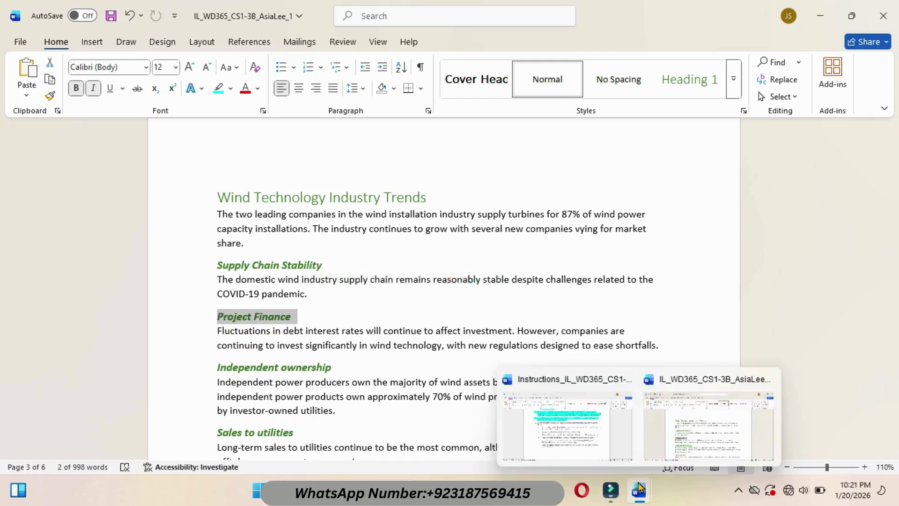
left_click(577, 428)
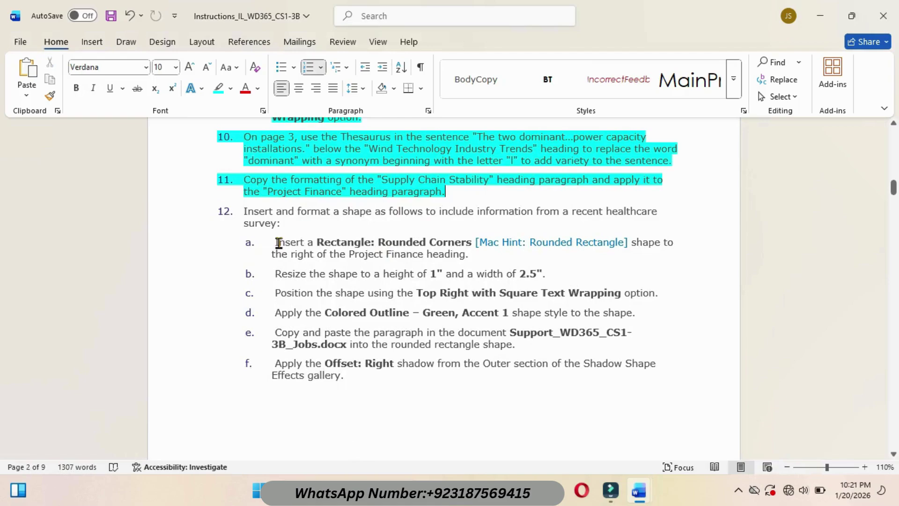
left_click_drag(278, 243, 487, 260)
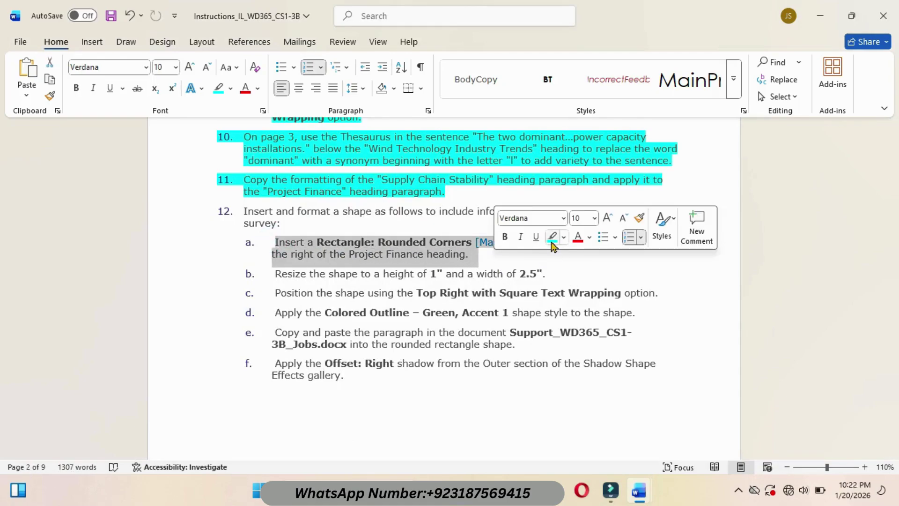
left_click(552, 245)
left_click(523, 257)
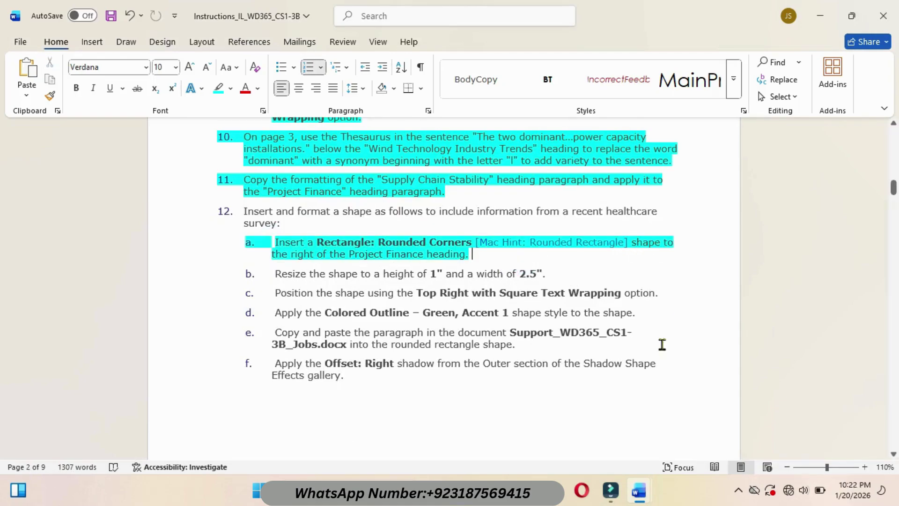
- In the report, draw a Rectangle: Rounded Corners shape about 0.22" high and 0.96" wide, just above and right of the "Supply Chain Stability" heading
mouse_move(638, 490)
left_click(677, 456)
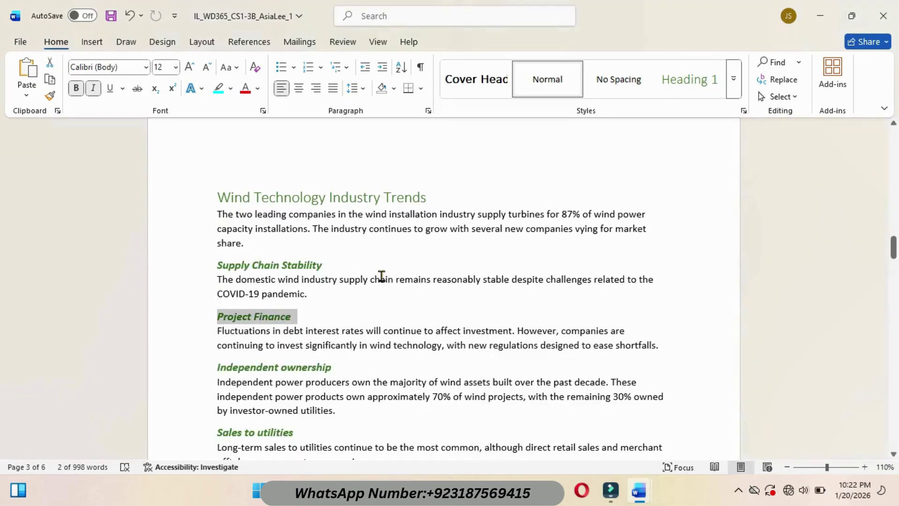
left_click(92, 42)
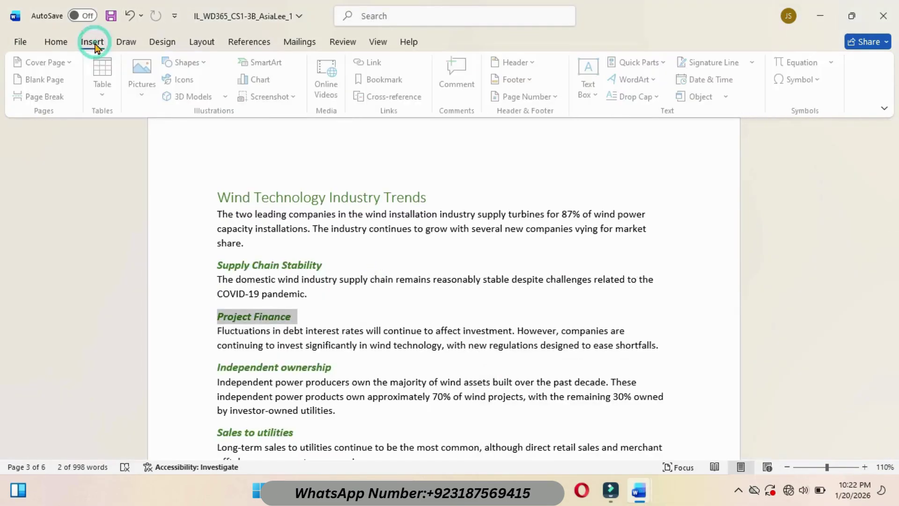
left_click(191, 62)
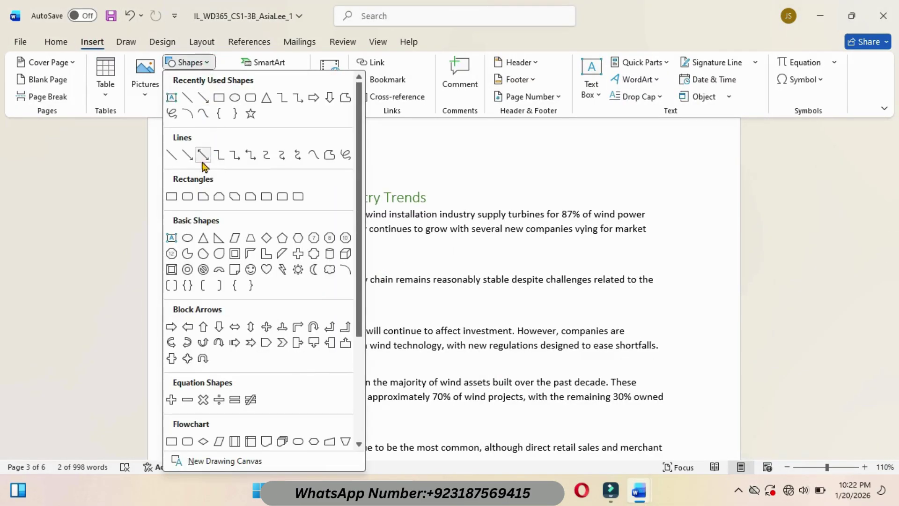
left_click(188, 199)
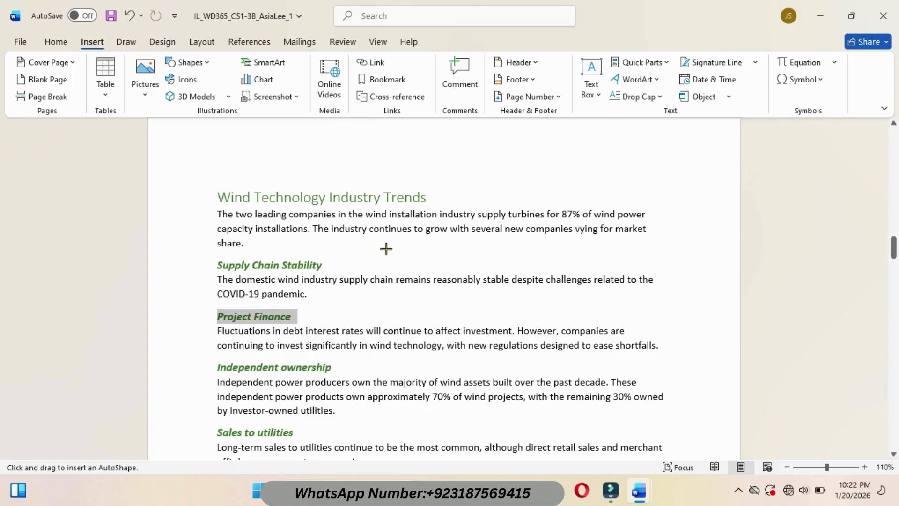
left_click_drag(383, 248, 451, 263)
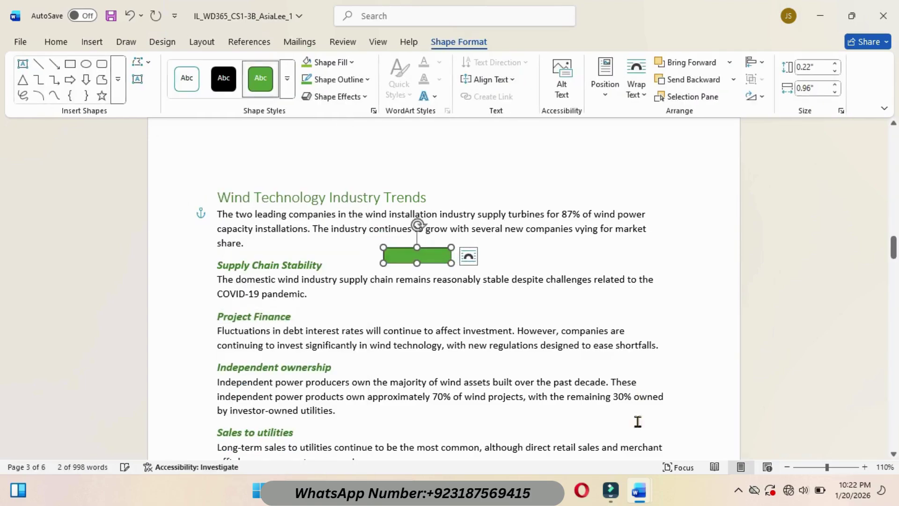
- In the instructions document, highlight step 12b about resizing the shape in turquoise
mouse_move(641, 488)
left_click(589, 433)
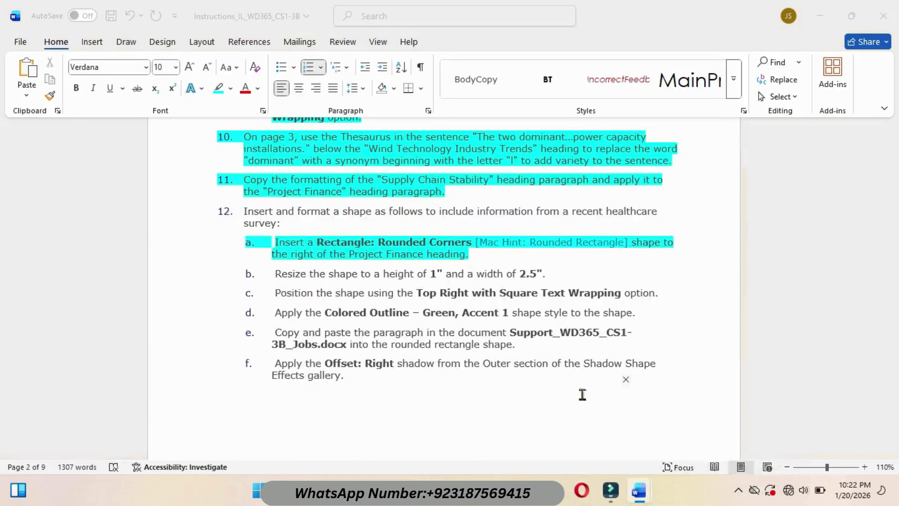
left_click_drag(273, 273, 556, 278)
left_click(611, 262)
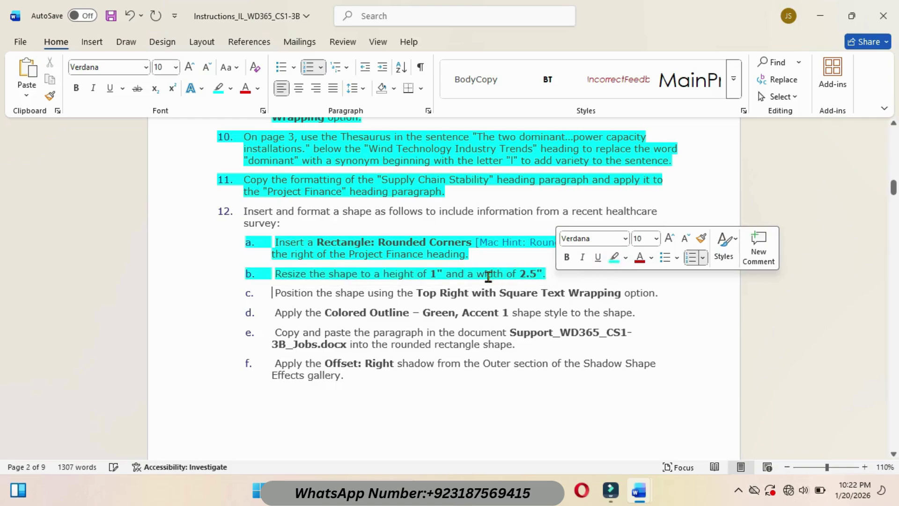
- In the report, set the rounded rectangle's height to 1" and its width to 2.5"
mouse_move(639, 490)
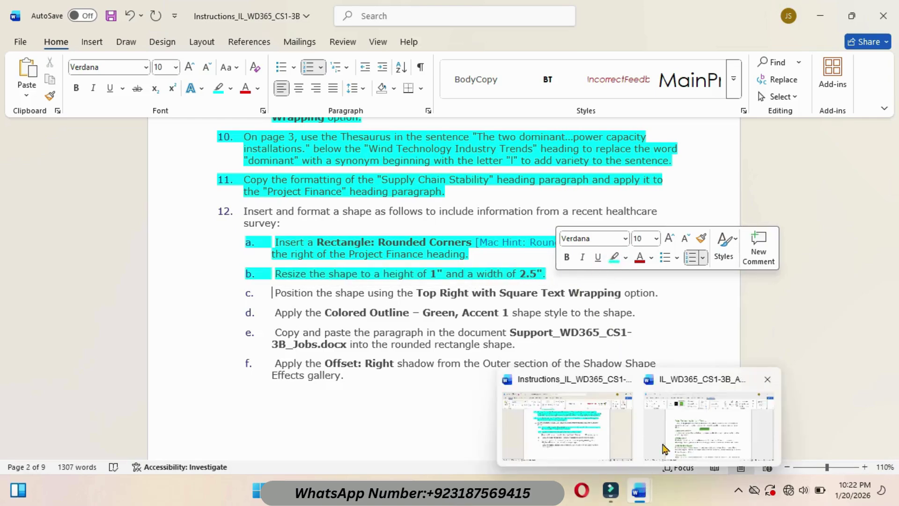
left_click(667, 433)
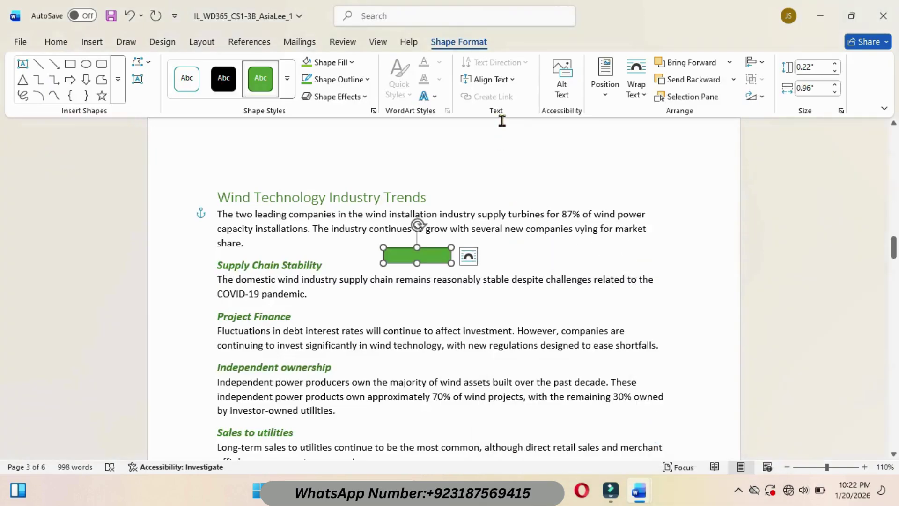
left_click(816, 67)
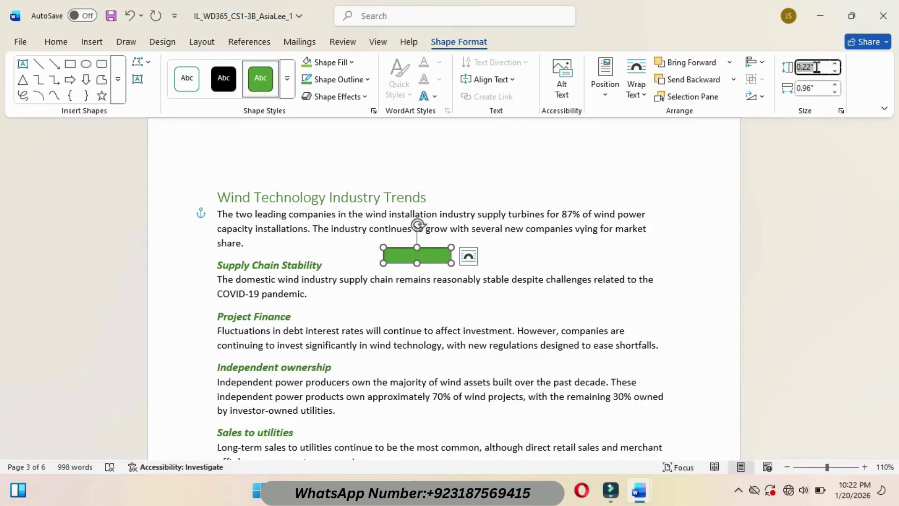
type("1")
key("Return")
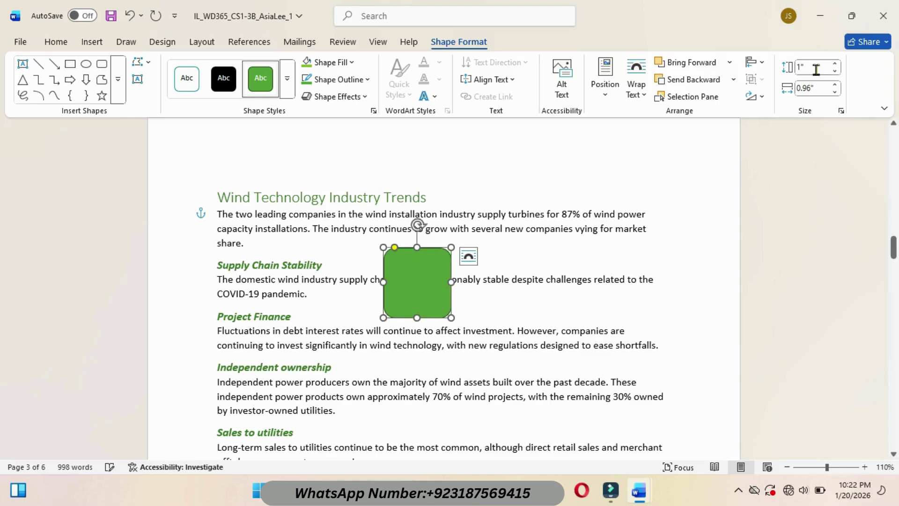
left_click(813, 87)
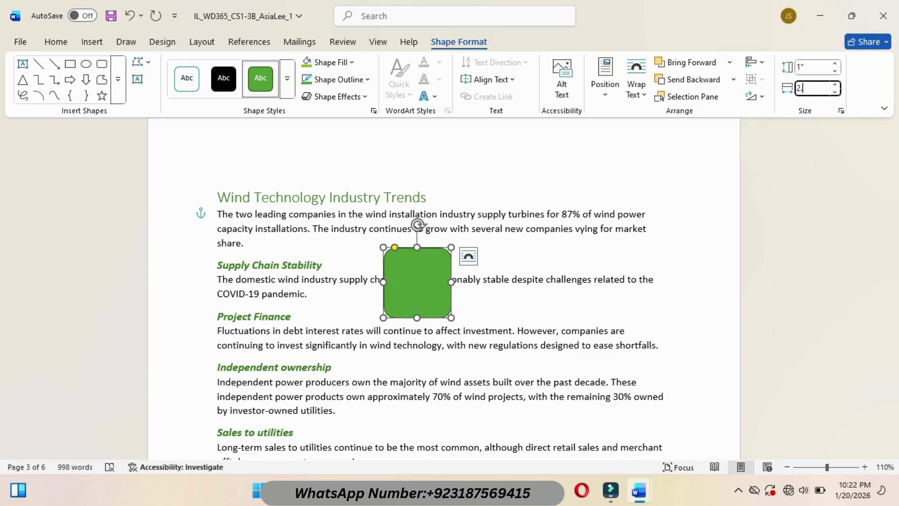
key("Return")
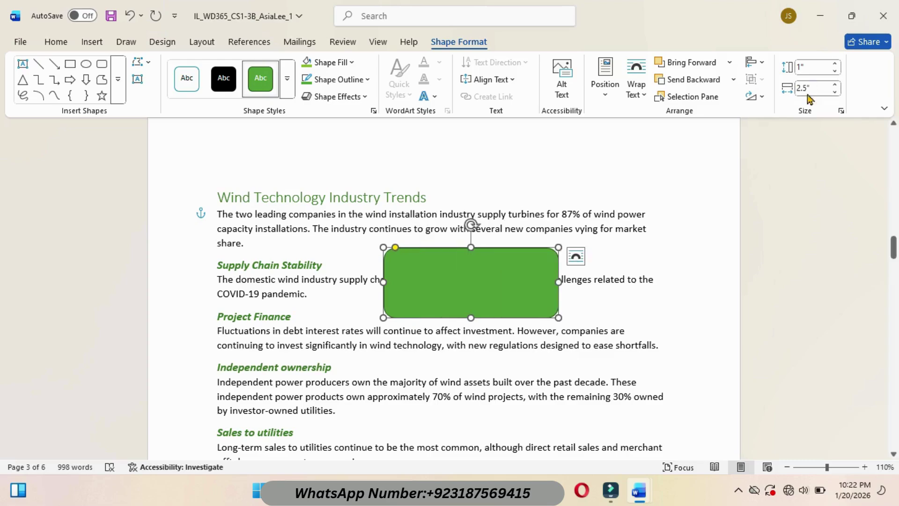
- In the instructions document, highlight step 12c about positioning the shape in turquoise
mouse_move(641, 503)
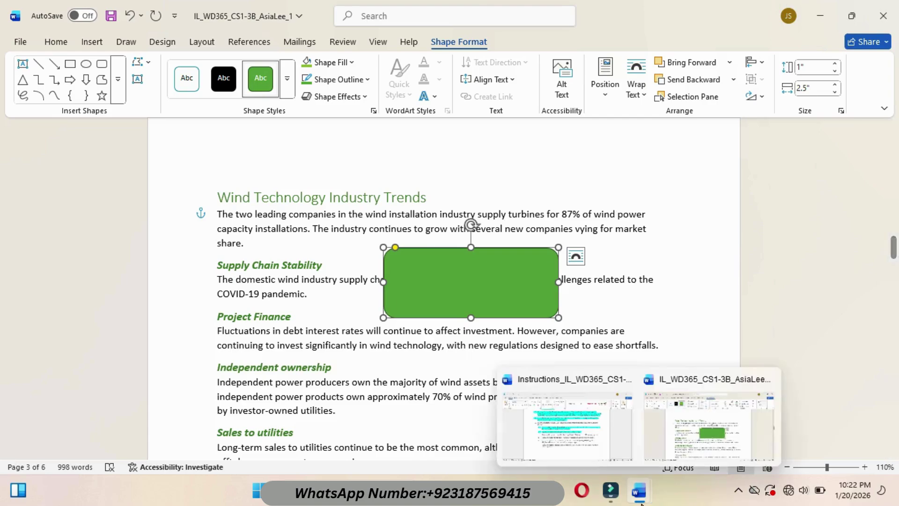
left_click(599, 445)
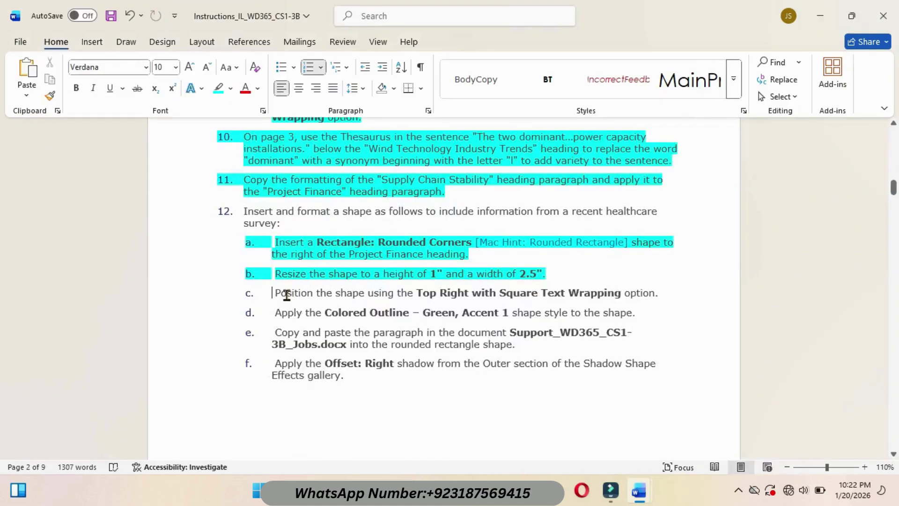
left_click_drag(275, 292, 655, 294)
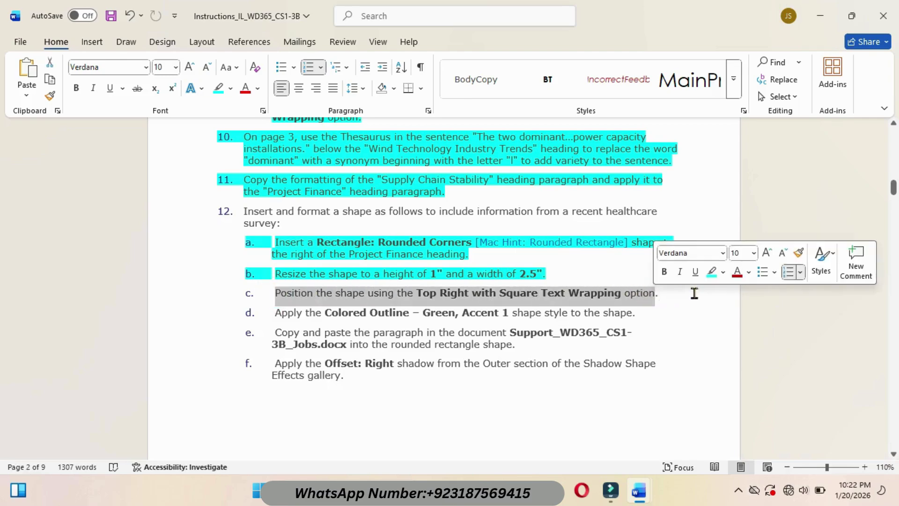
left_click(709, 279)
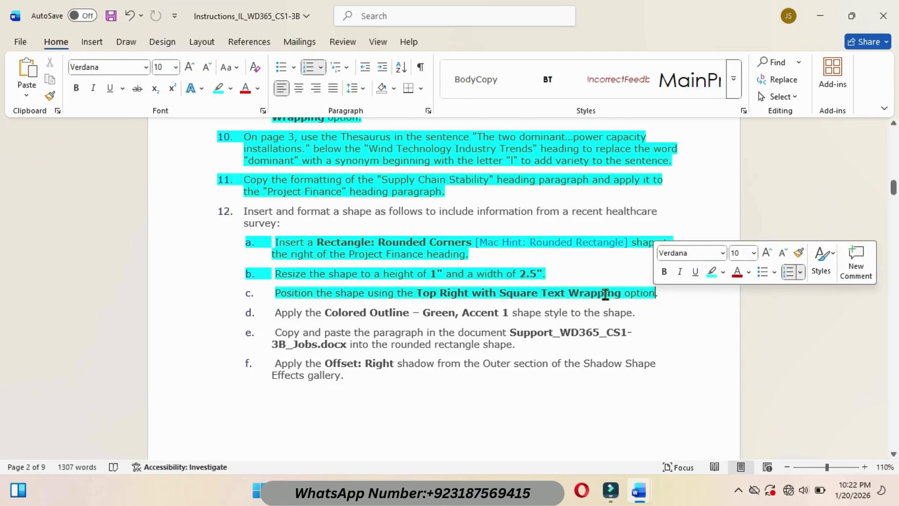
- In the report, place the rounded rectangle using Position in Top Right with Square Text Wrapping
mouse_move(638, 490)
left_click(683, 435)
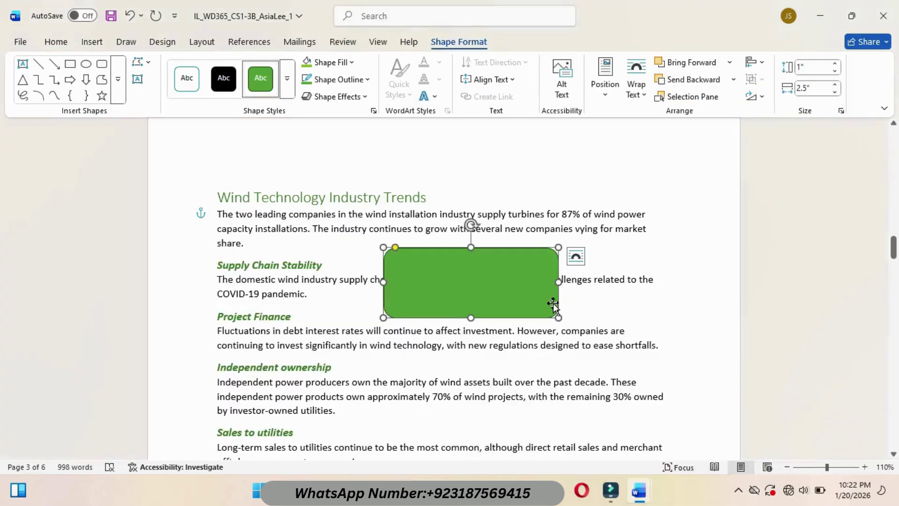
left_click(604, 82)
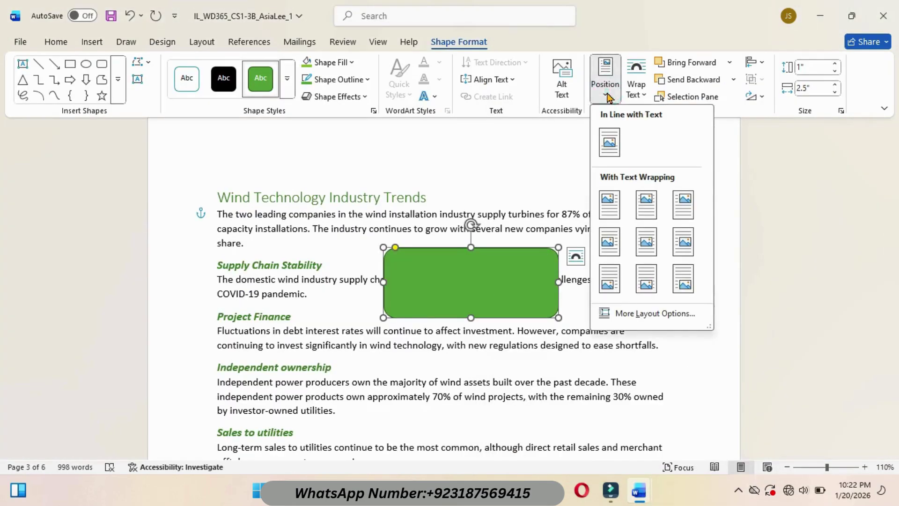
left_click(683, 201)
- In the instructions document, highlight step 12d about applying a shape style in turquoise
mouse_move(639, 491)
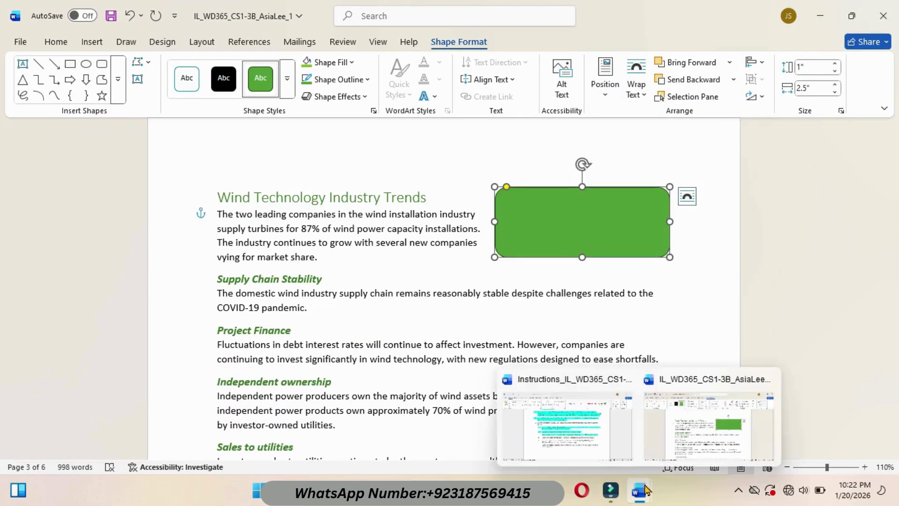
left_click(581, 433)
left_click_drag(277, 312, 636, 315)
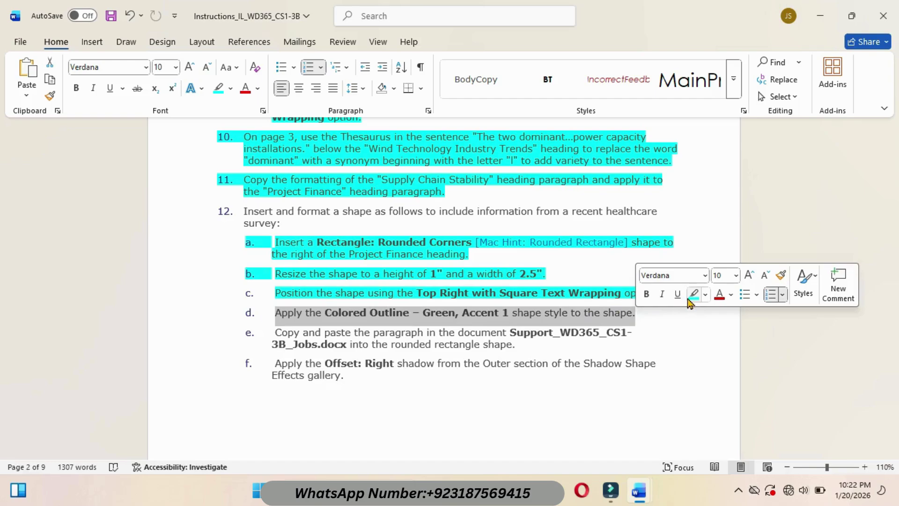
left_click(693, 294)
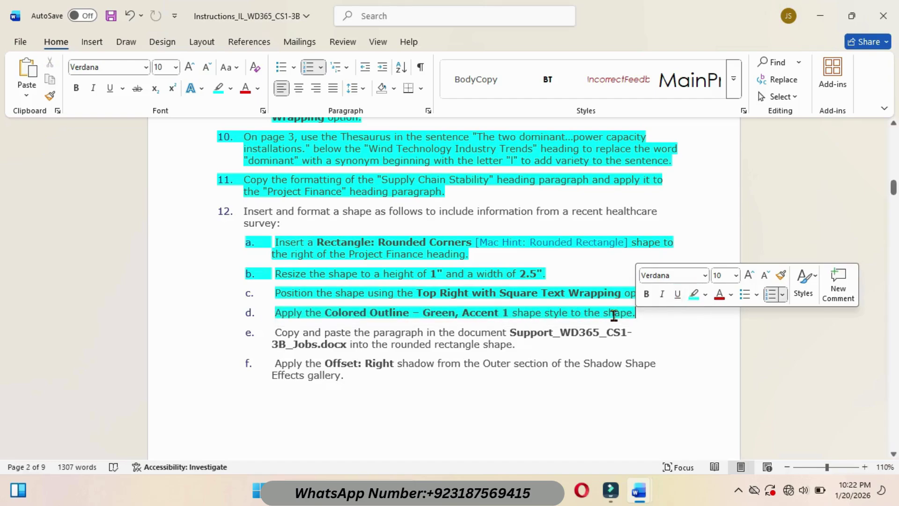
- In the report, apply the Colored Outline - Green, Accent 1 shape style to the rounded rectangle
mouse_move(641, 491)
left_click(675, 438)
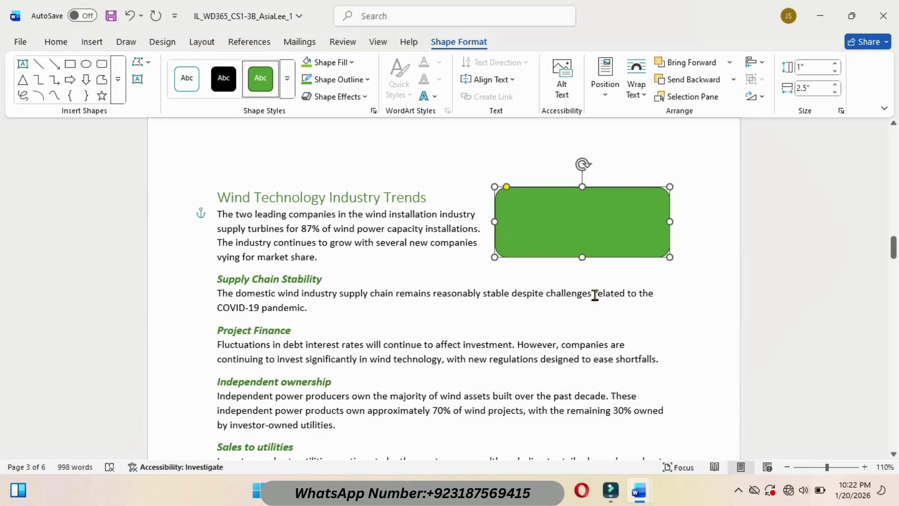
left_click(287, 81)
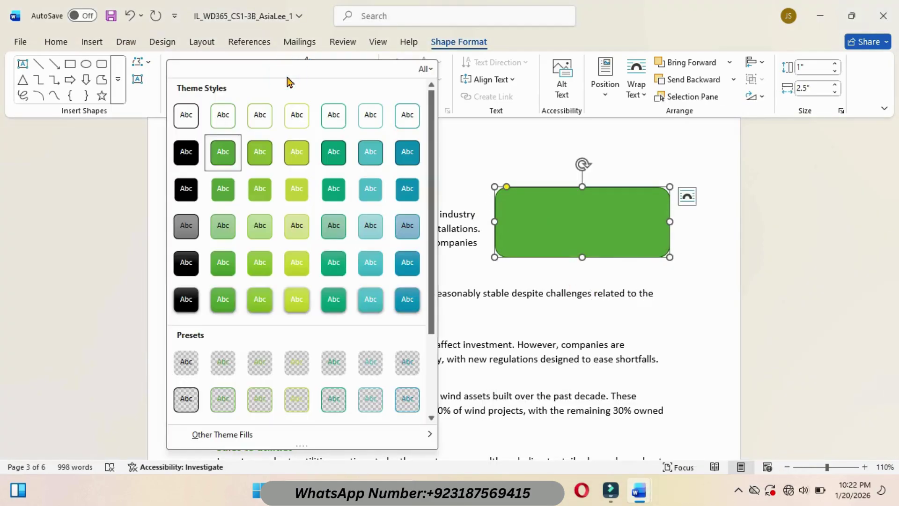
left_click(222, 117)
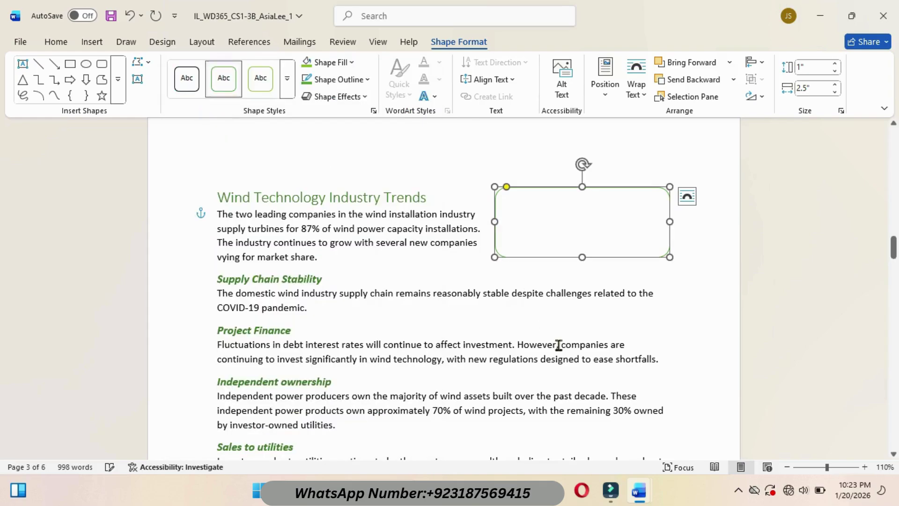
- In the instructions document, highlight step 12e about copying the support document's paragraph into the shape in turquoise
mouse_move(639, 491)
left_click(576, 421)
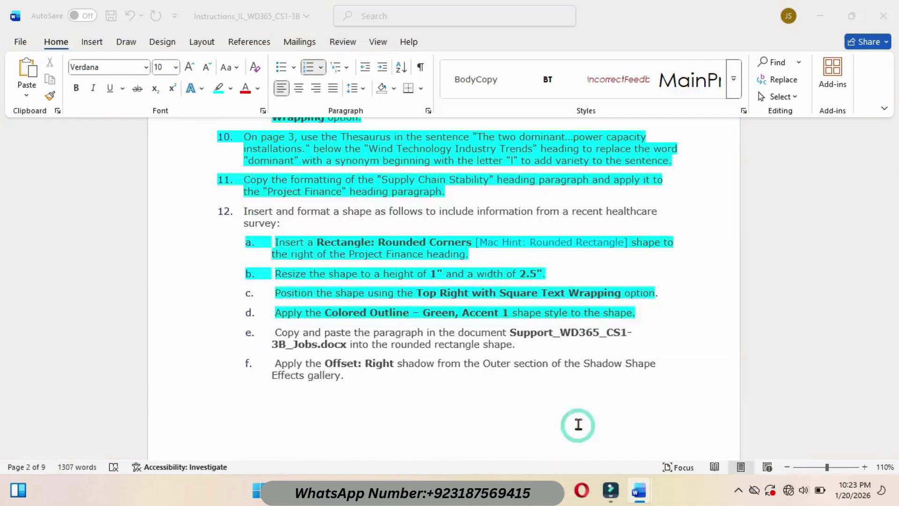
left_click_drag(893, 192, 893, 194)
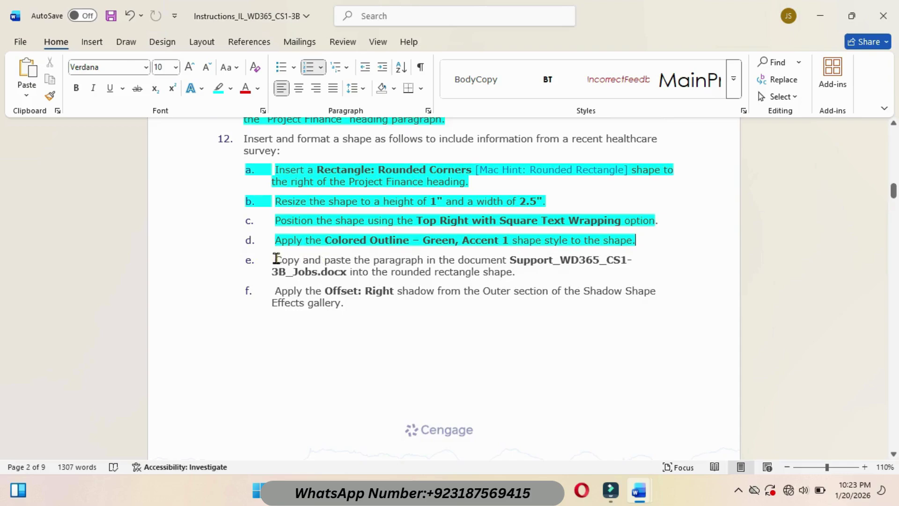
left_click_drag(276, 259, 533, 276)
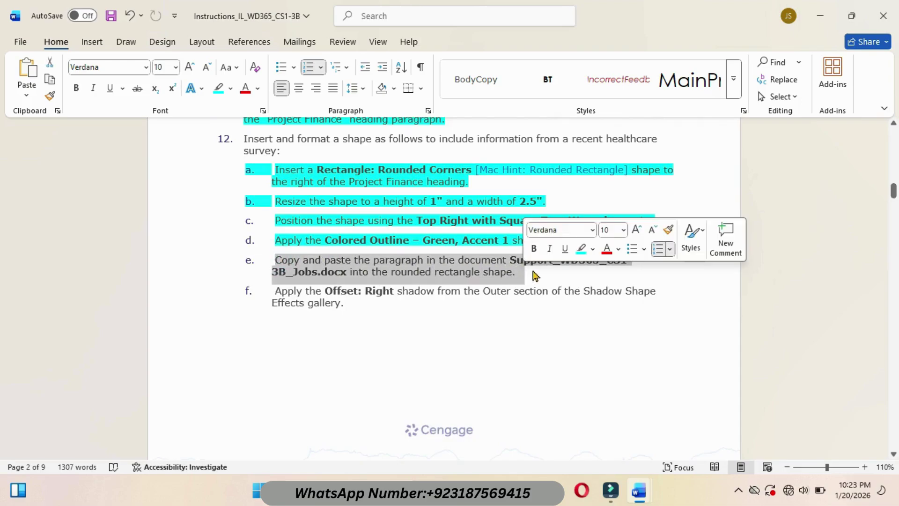
left_click(580, 249)
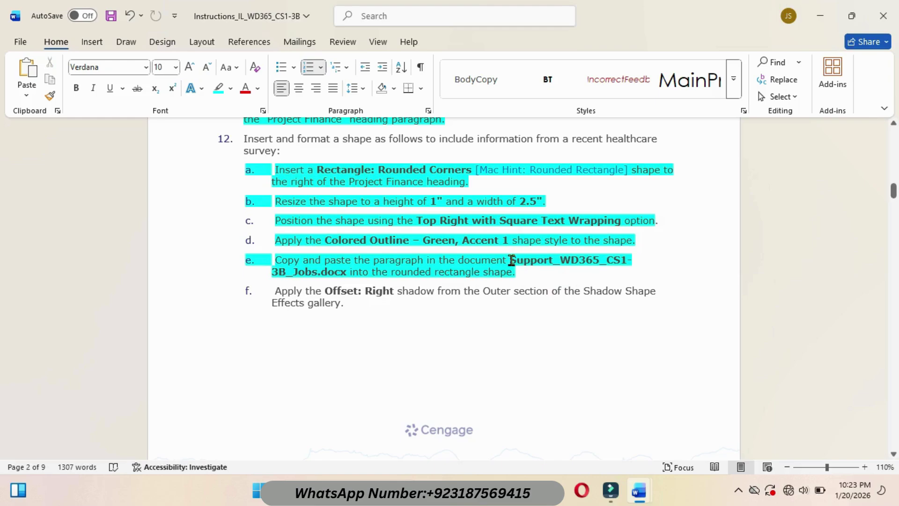
- Copy the support file name from step 12e, search the "illusted word new" folder for Support_WD365_CS1-3B_Job, and open Support_WD365_CS1-3B_Jobs
left_click_drag(511, 259, 313, 275)
right_click(302, 280)
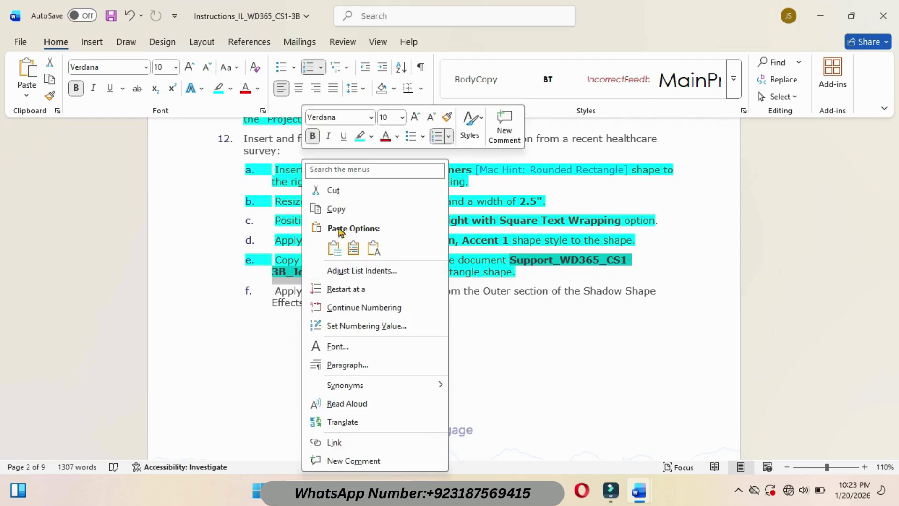
left_click(333, 207)
mouse_move(499, 476)
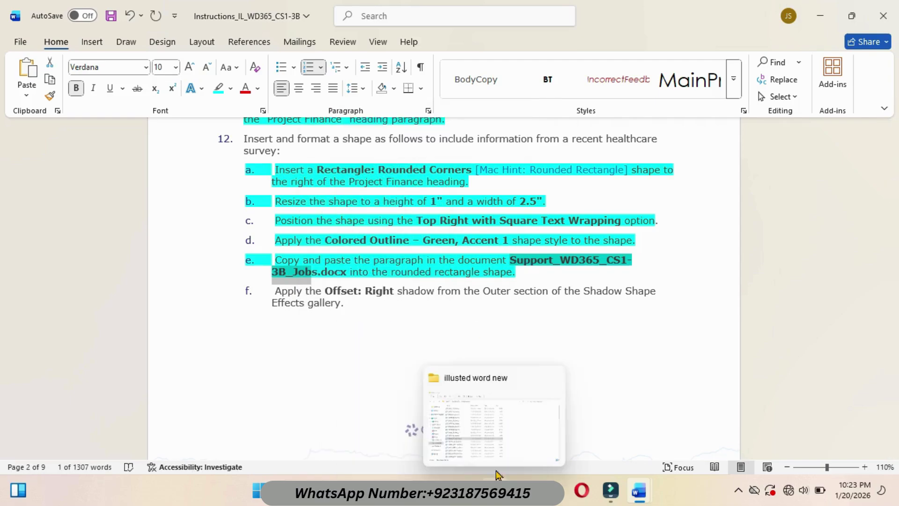
left_click(500, 445)
left_click(788, 71)
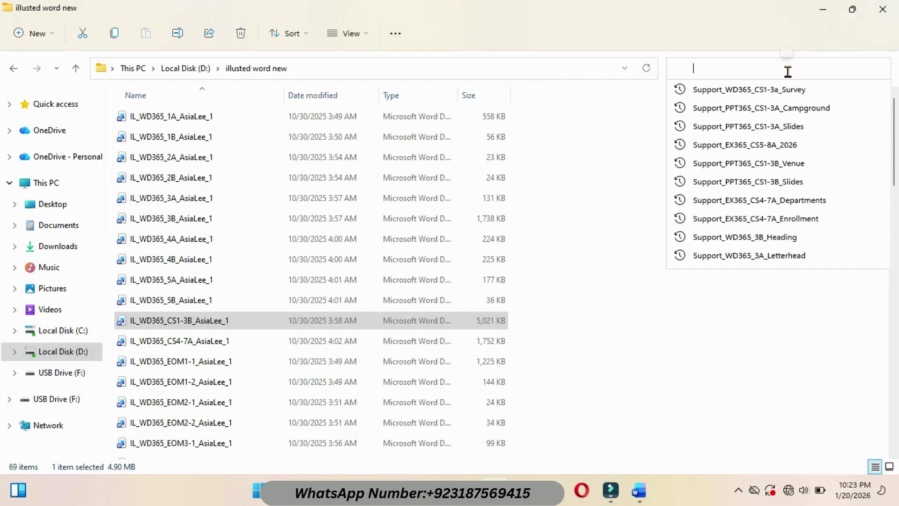
key("ctrl+v")
left_click(875, 69)
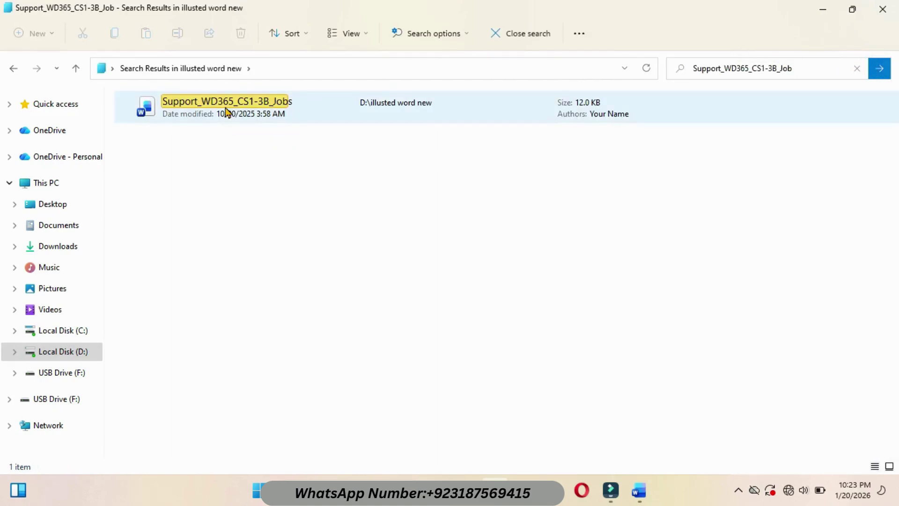
double_click(226, 112)
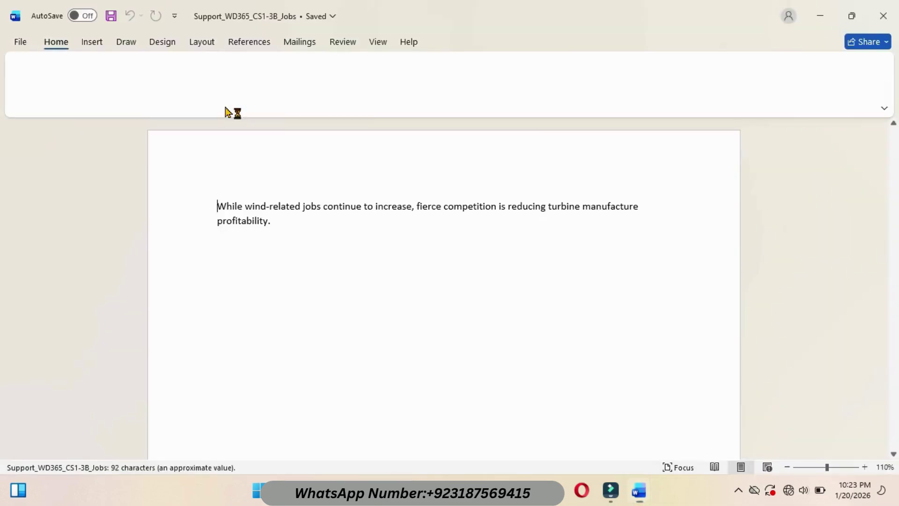
- Copy the wind-related jobs paragraph from the support document, close that document, and paste the paragraph into the report's rounded rectangle
triple_click(257, 208)
left_click(50, 81)
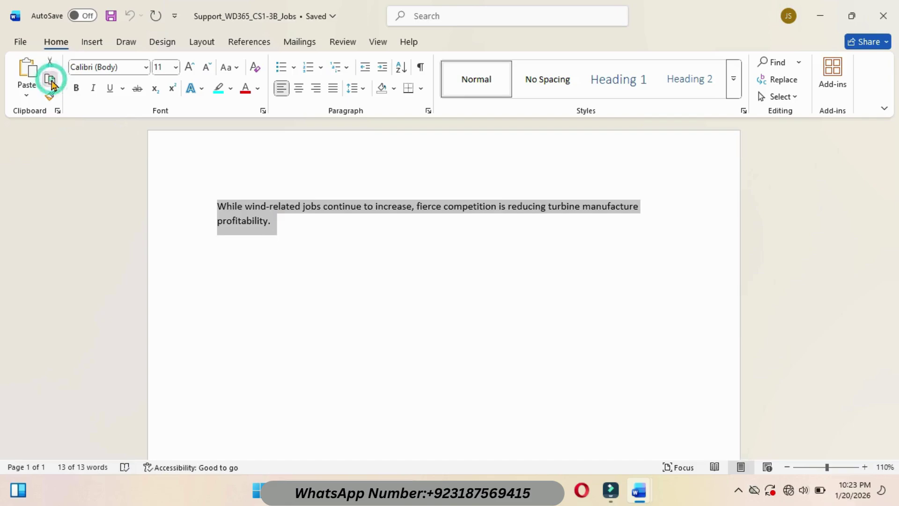
left_click(883, 17)
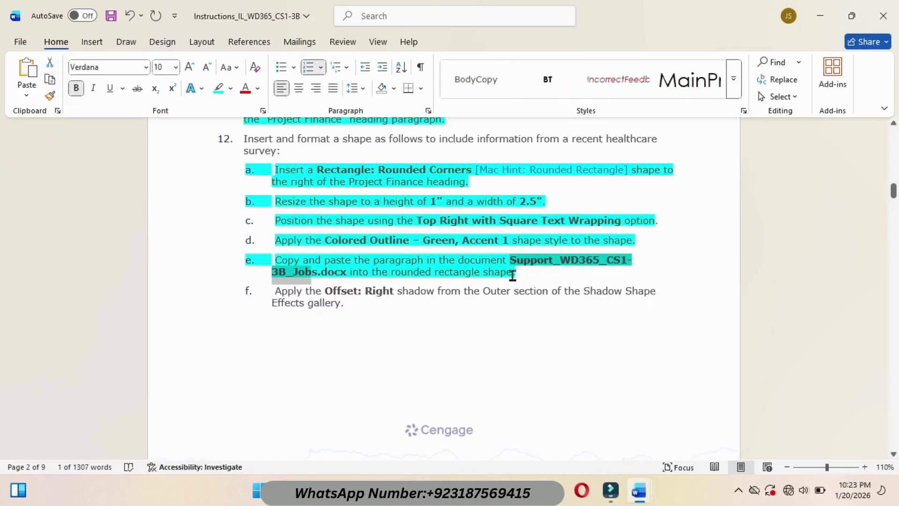
mouse_move(639, 490)
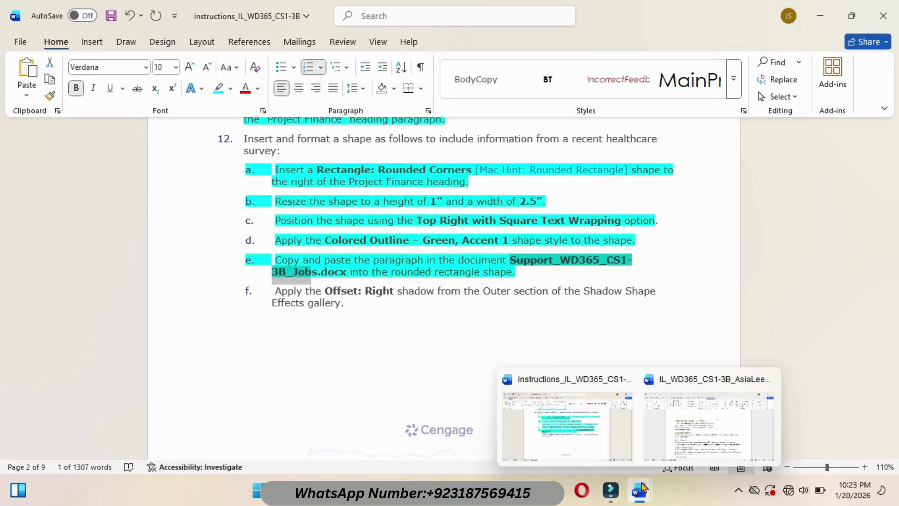
left_click(674, 433)
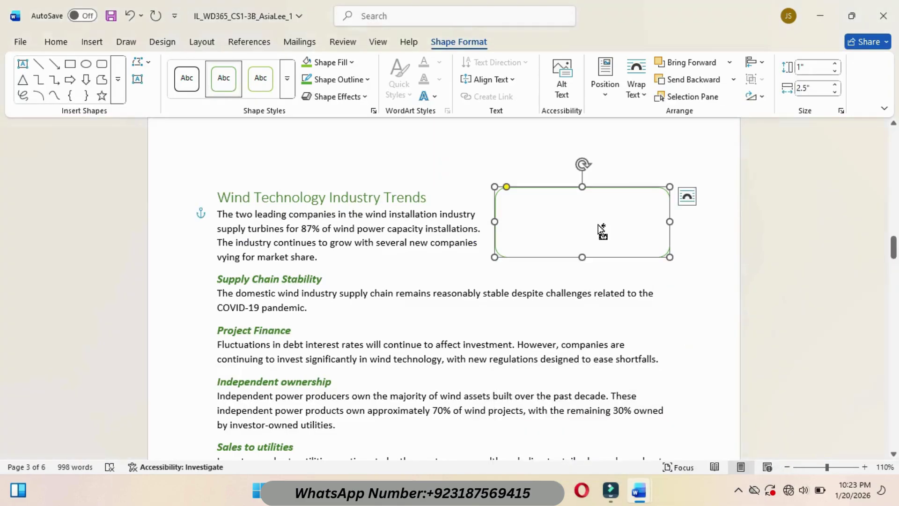
left_click(601, 230)
key("ctrl+v")
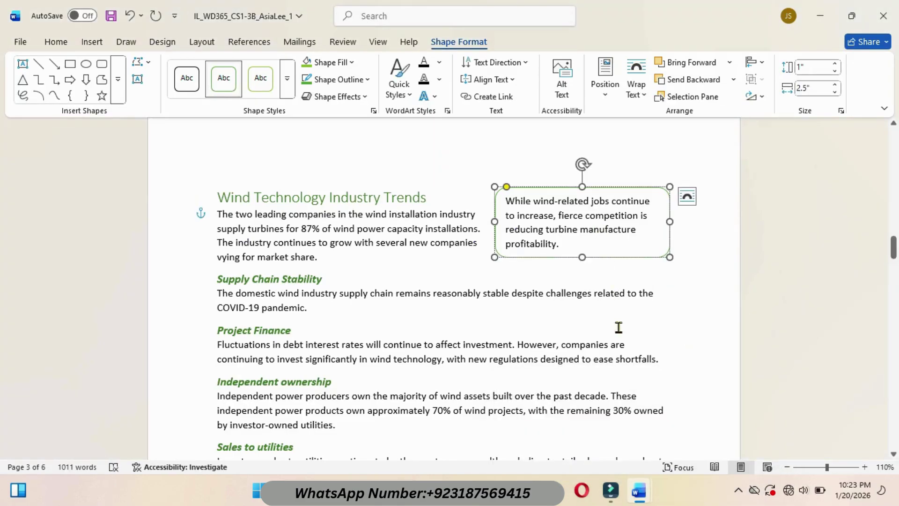
- In the instructions document, highlight step 12f about the Offset: Right shadow in turquoise
mouse_move(638, 490)
left_click(581, 433)
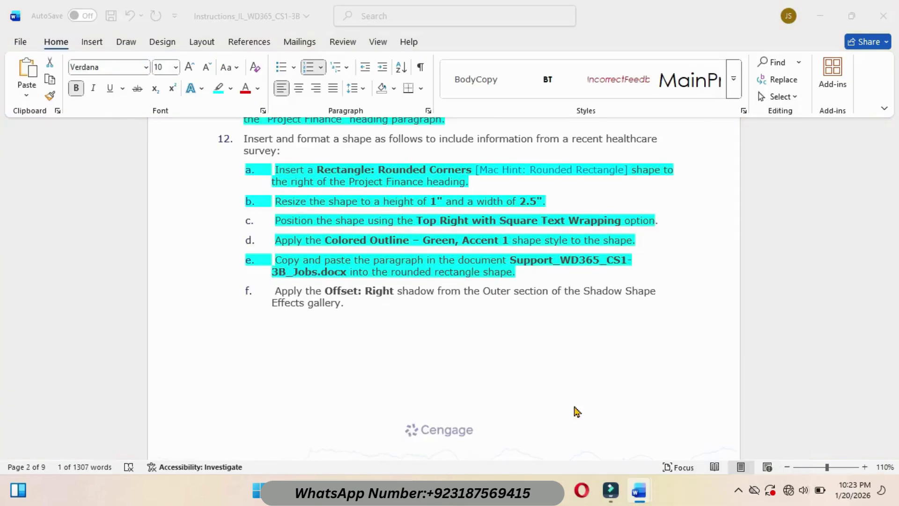
left_click_drag(275, 291, 345, 305)
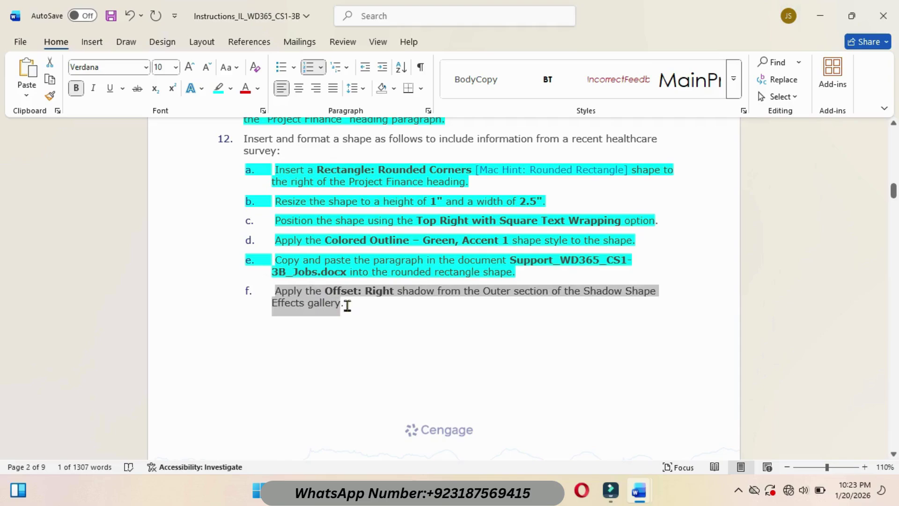
left_click(400, 285)
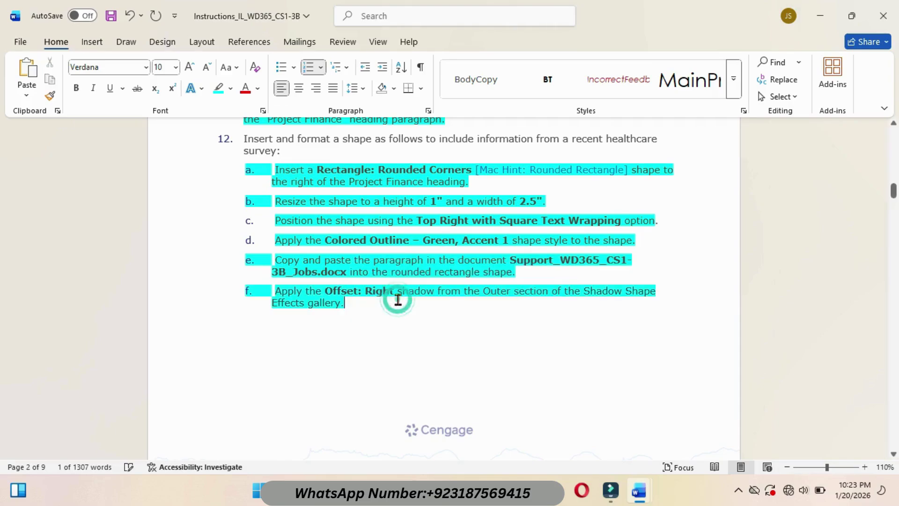
- In the report, apply the Offset: Right outer shadow text effect to the rounded rectangle's text
mouse_move(646, 491)
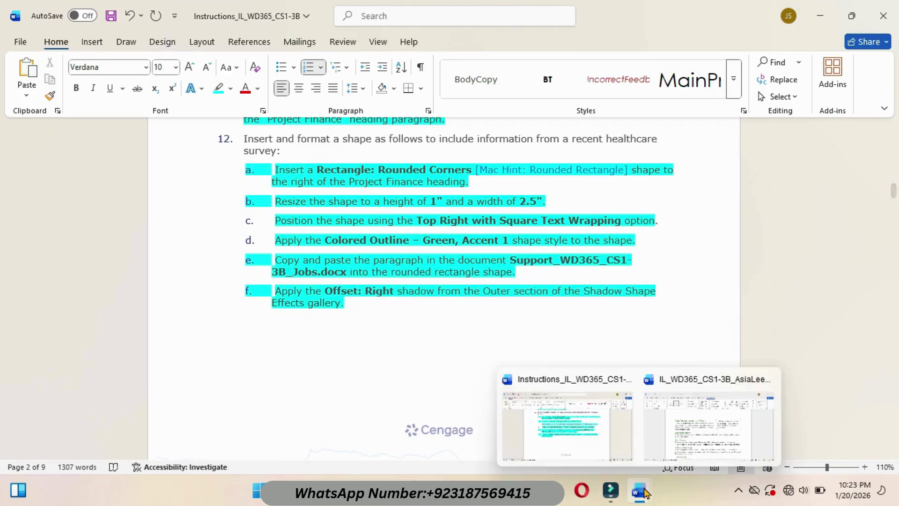
left_click(677, 444)
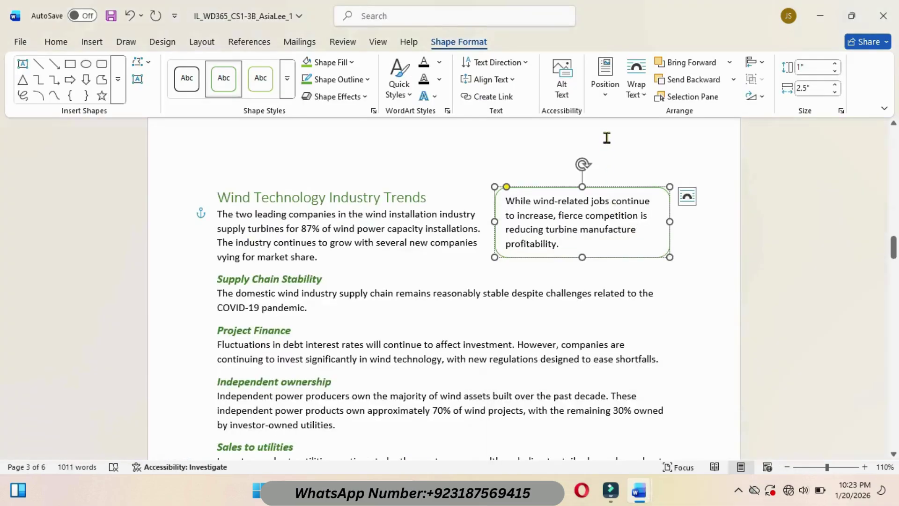
left_click(435, 97)
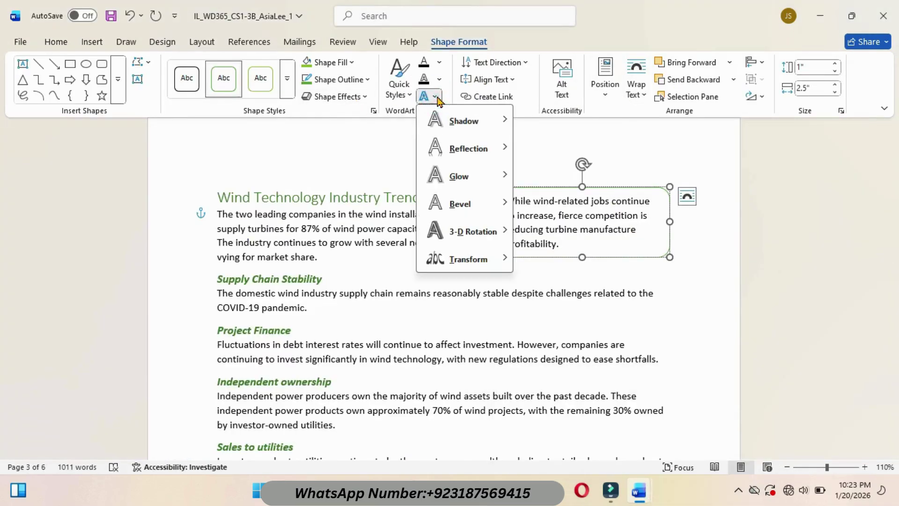
mouse_move(508, 123)
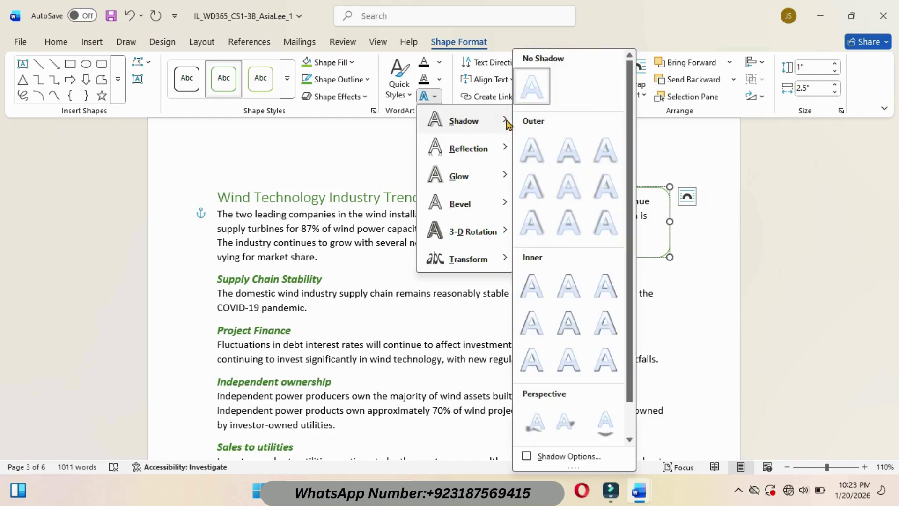
left_click(532, 178)
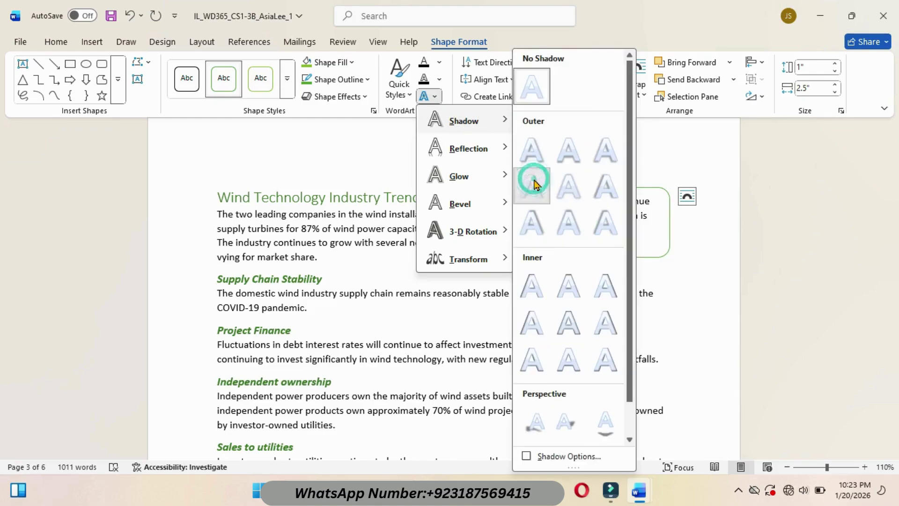
left_click(676, 295)
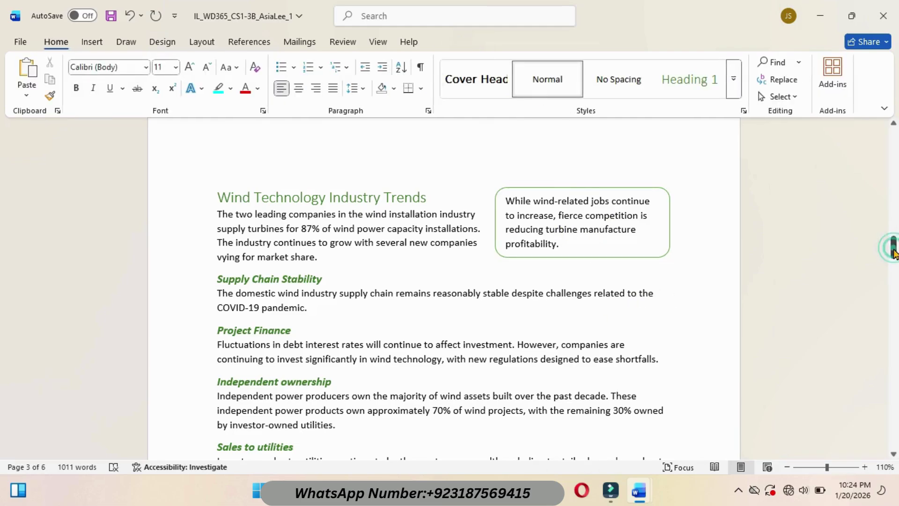
- At the start of the instructions document, highlight the page header line naming Modules 1-3: SAM Capstone Project B in turquoise
left_click_drag(893, 251, 893, 146)
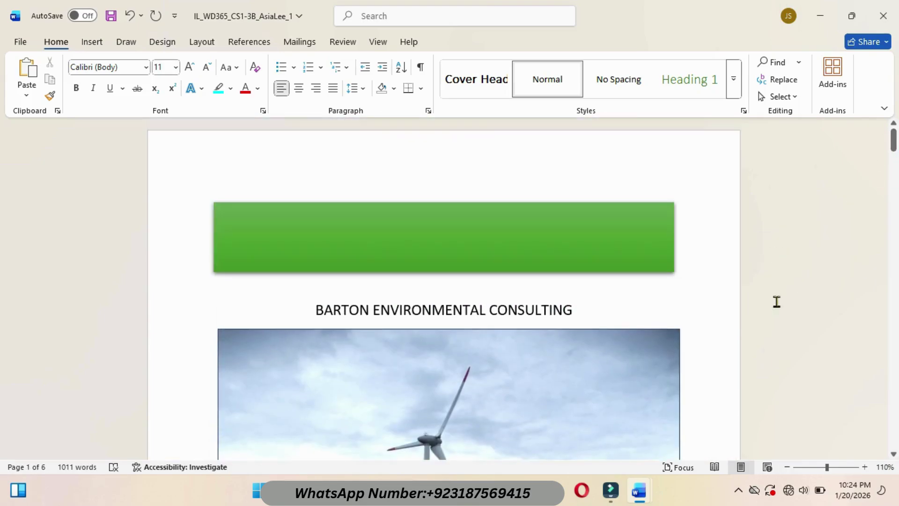
mouse_move(644, 496)
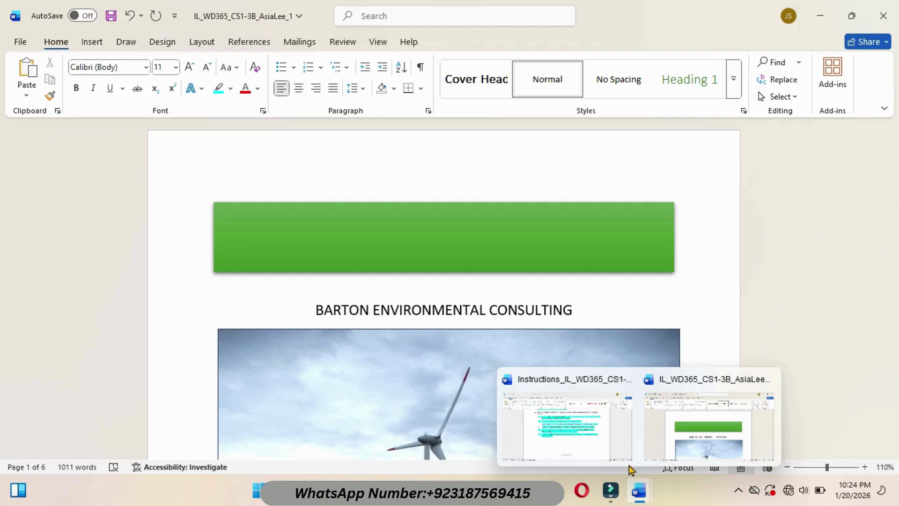
left_click(588, 430)
scroll(572, 411, "up", 20)
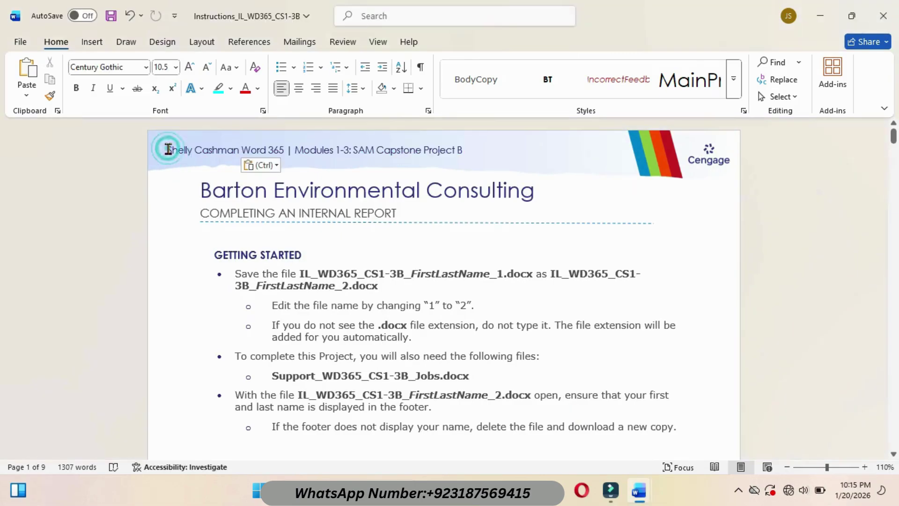
left_click_drag(167, 150, 467, 146)
left_click(526, 129)
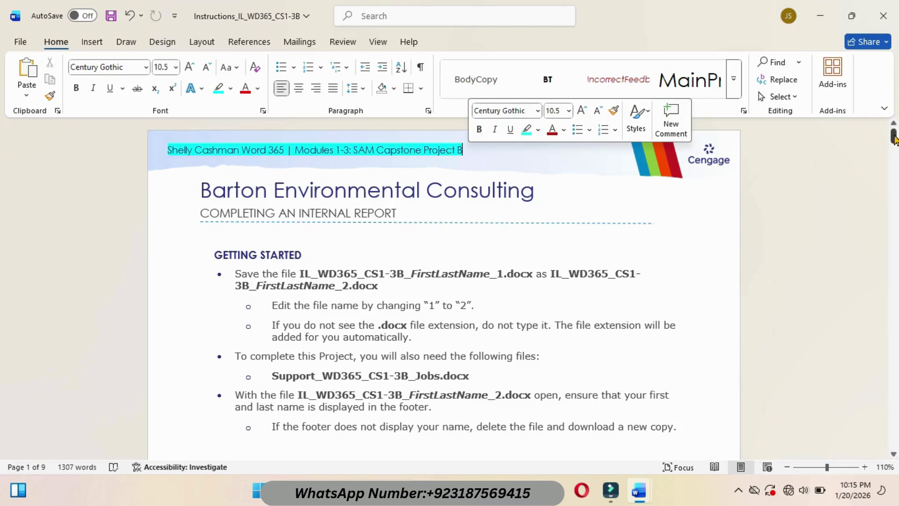
- In the instructions document, highlight the step 1 sentence about changing the margins to Normal in turquoise
left_click_drag(893, 139, 893, 152)
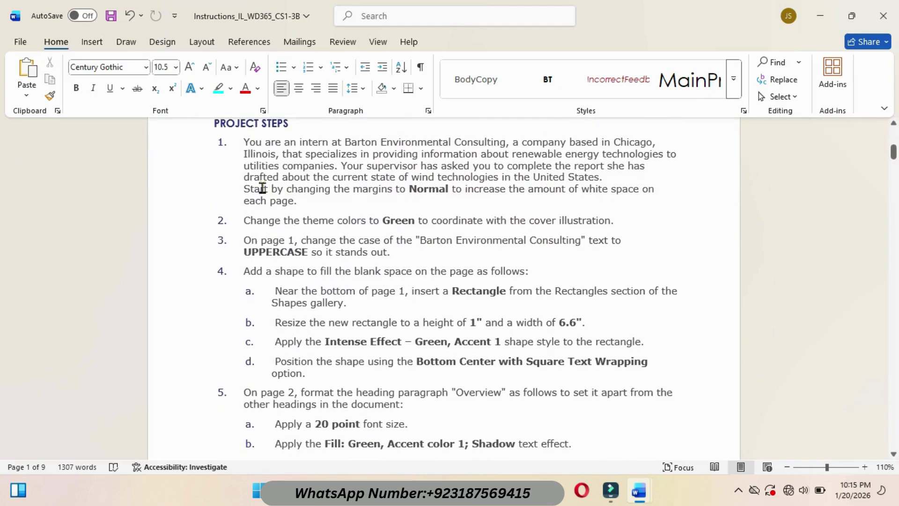
triple_click(244, 189)
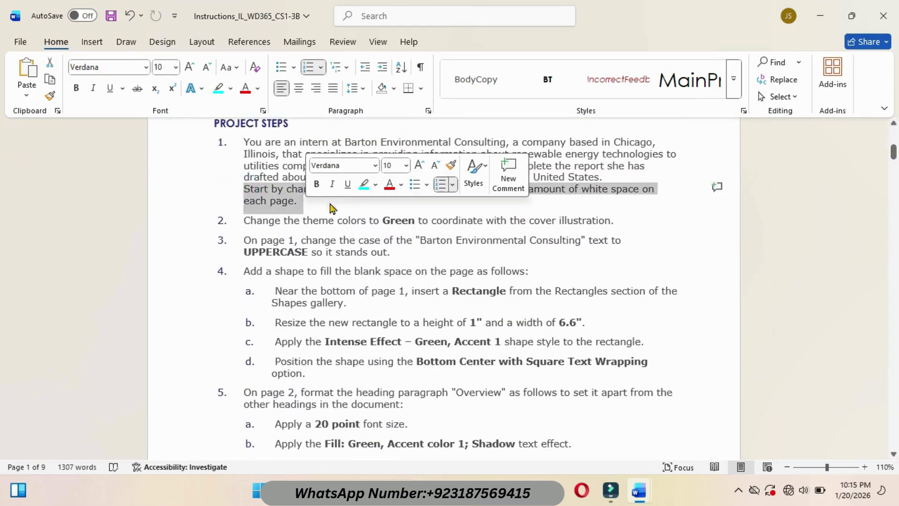
left_click(363, 183)
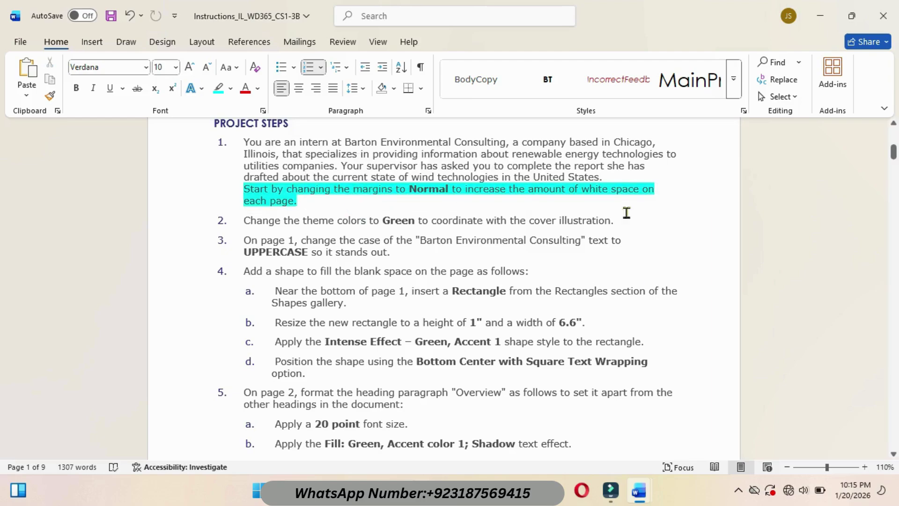
- In the report, change the page margins to Normal
mouse_move(644, 492)
left_click(676, 447)
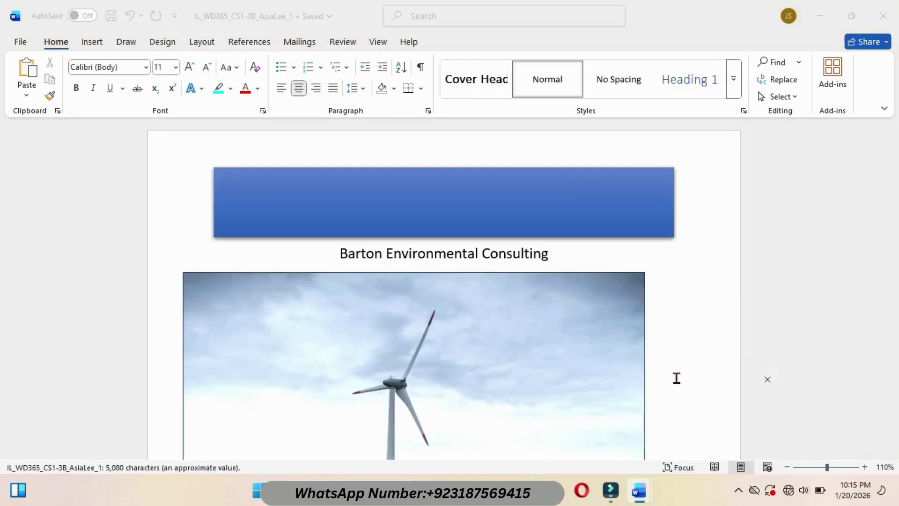
left_click(200, 43)
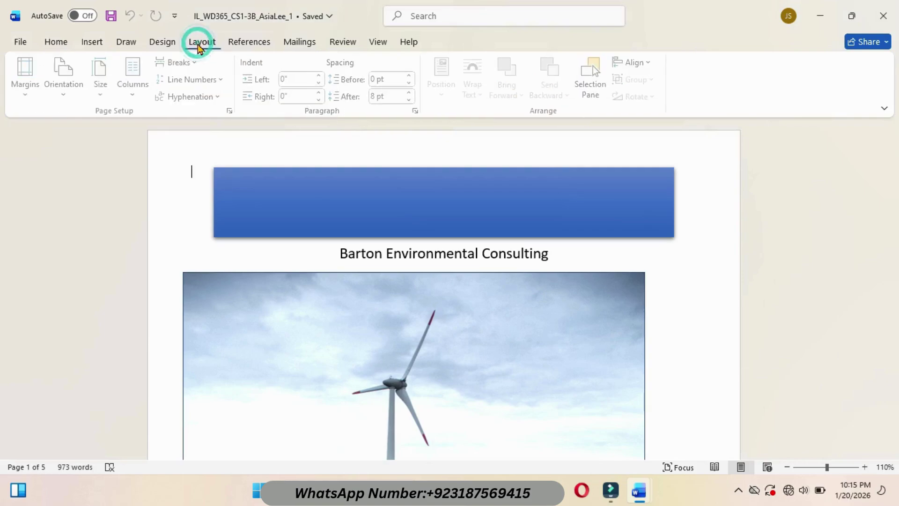
left_click(29, 97)
left_click(78, 163)
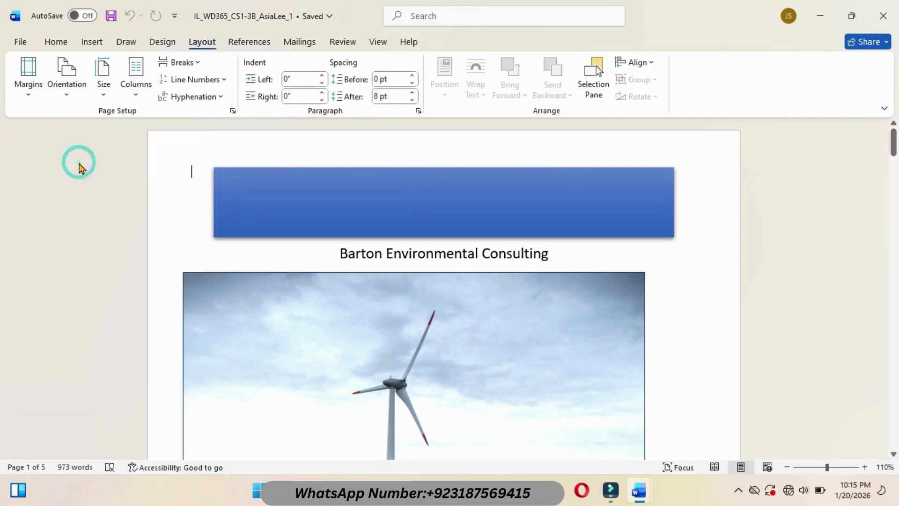
- In the instructions document, highlight the step 2 sentence about changing the theme colors to Green in turquoise
mouse_move(654, 492)
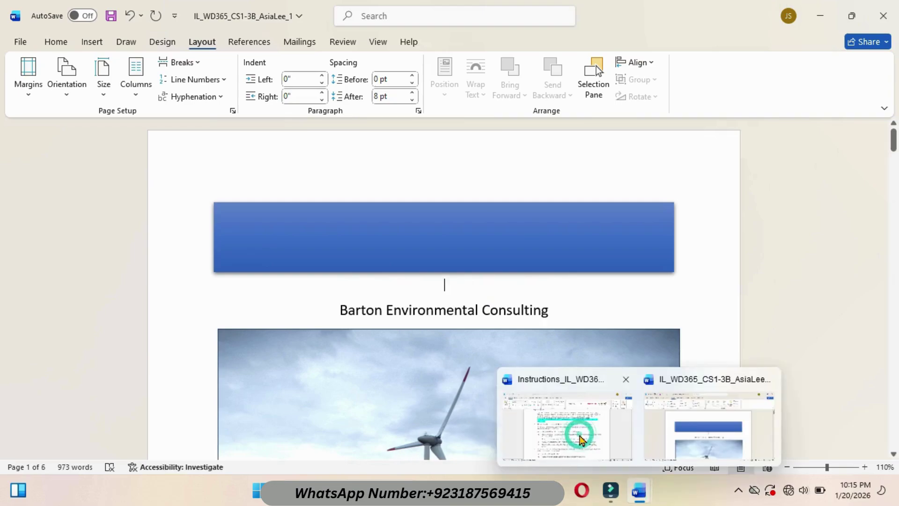
left_click(578, 432)
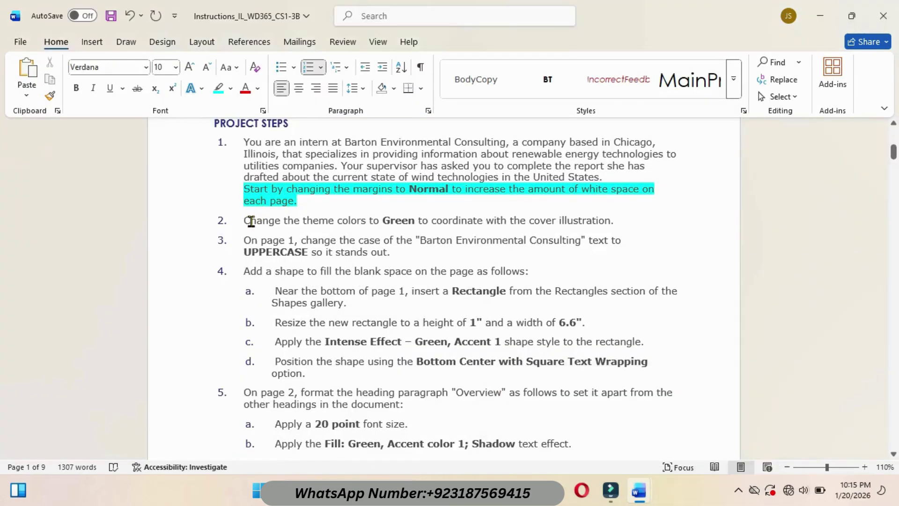
left_click_drag(241, 217, 611, 223)
left_click(668, 201)
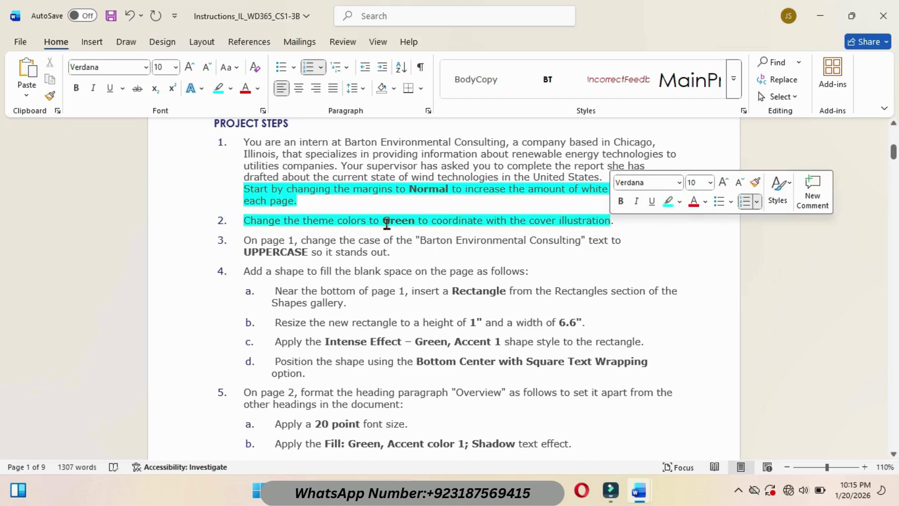
- In the report, change the theme colors to Green
mouse_move(639, 490)
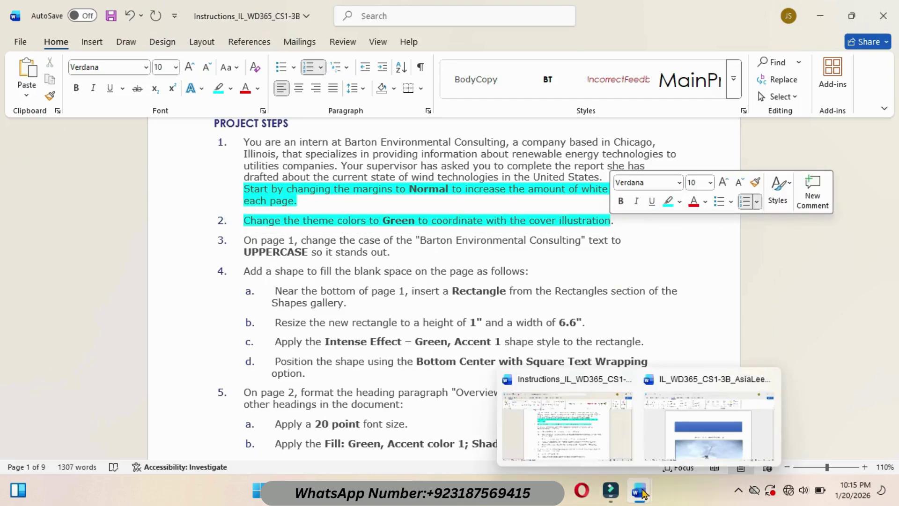
left_click(674, 433)
left_click(155, 45)
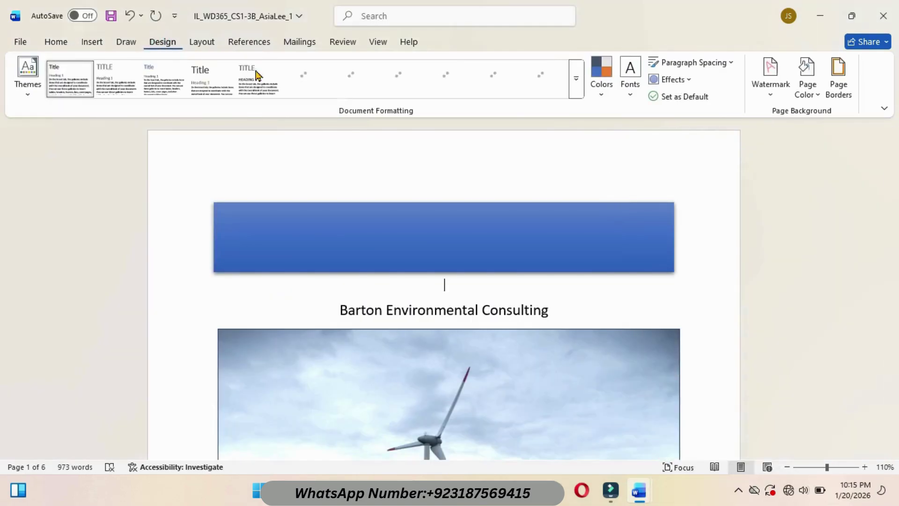
left_click(605, 98)
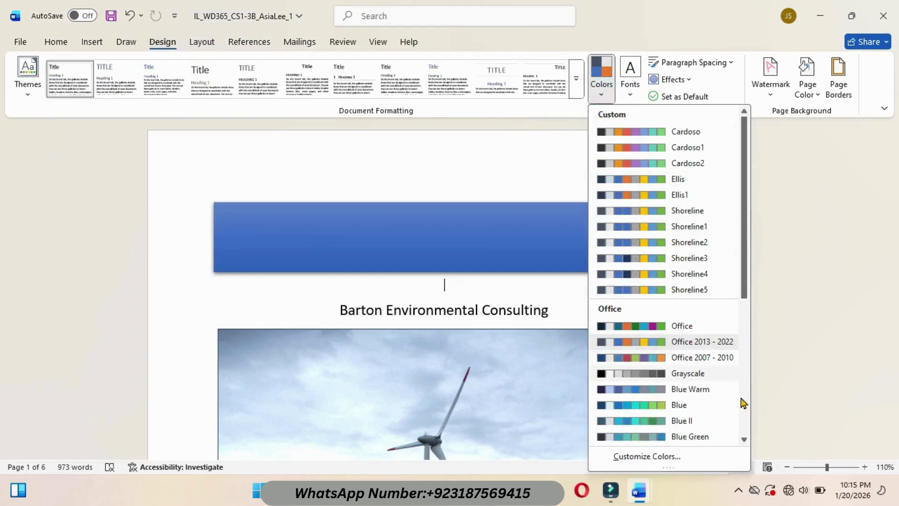
left_click(744, 438)
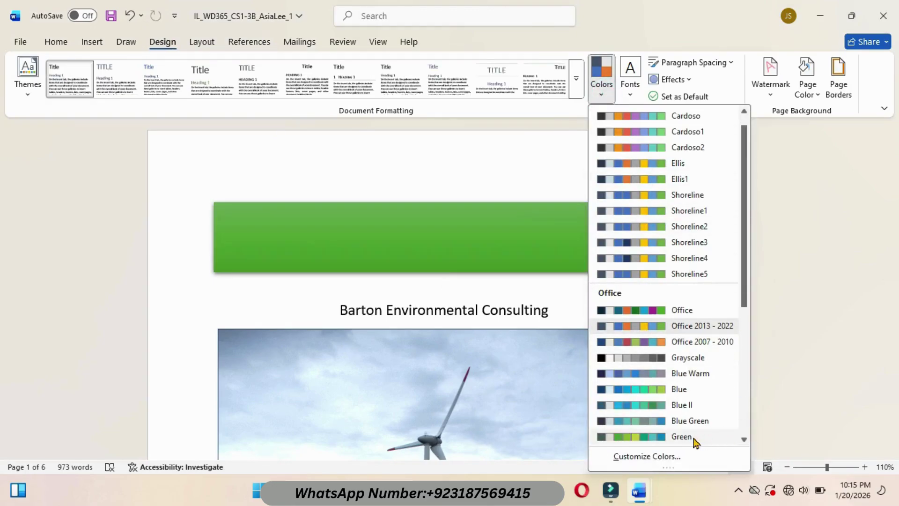
left_click(693, 436)
- In the instructions document, highlight step 3 about changing the company name text to UPPERCASE in turquoise
mouse_move(642, 489)
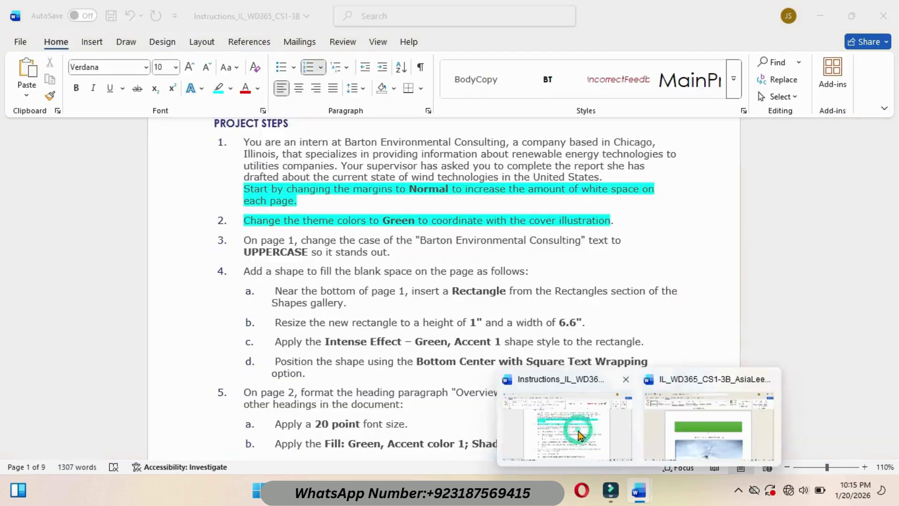
left_click(582, 436)
left_click_drag(241, 236, 403, 252)
left_click(470, 230)
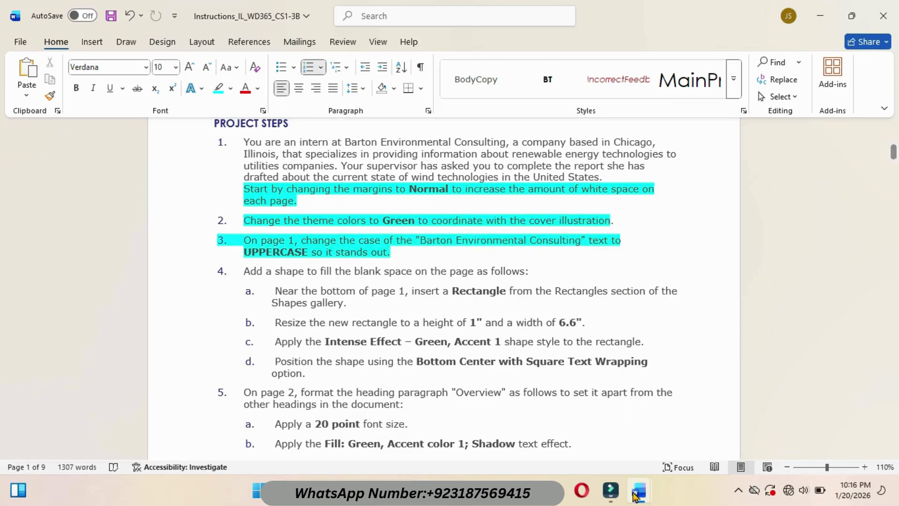
- In the report, change the case of the "Barton Environmental Consulting" text on page 1 to UPPERCASE
mouse_move(639, 489)
left_click(683, 437)
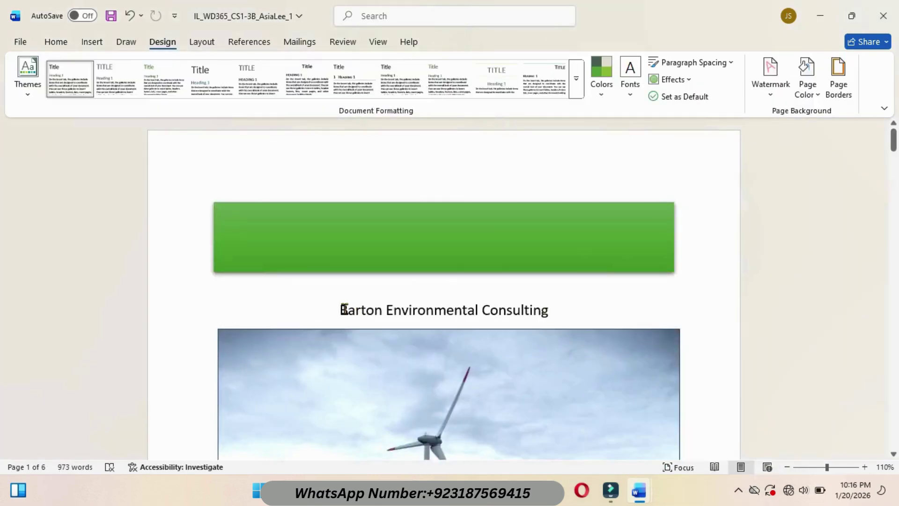
left_click_drag(338, 310, 577, 311)
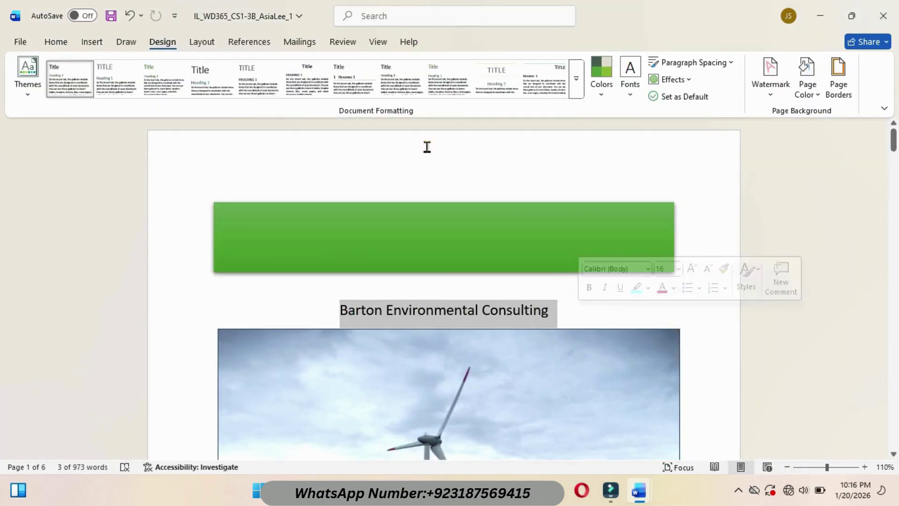
left_click(56, 43)
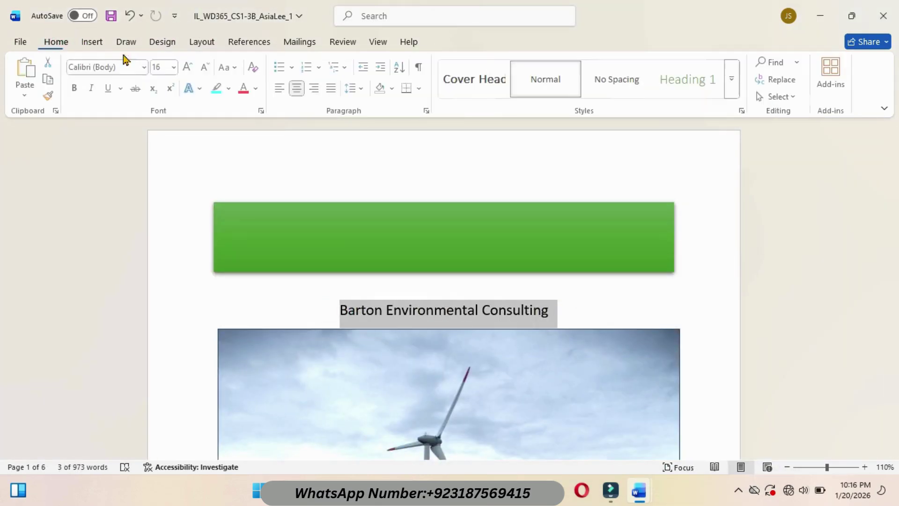
left_click(239, 70)
left_click(263, 121)
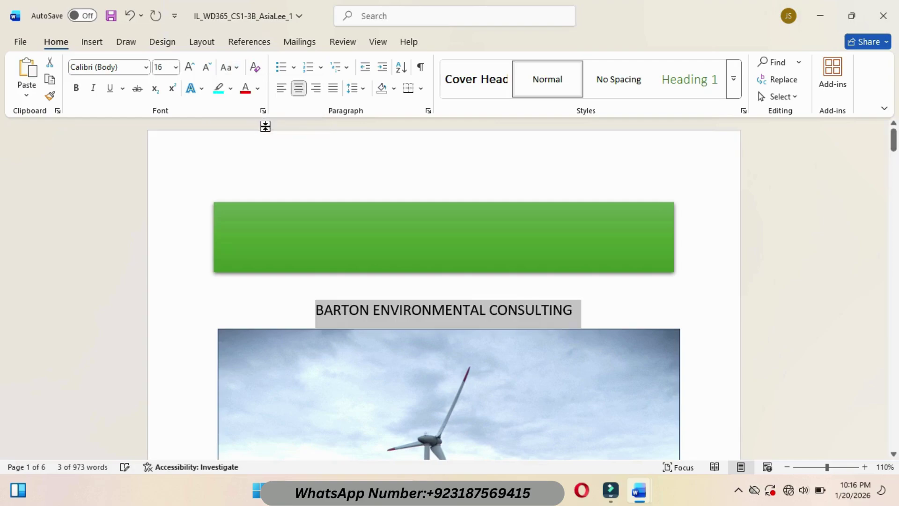
- In the instructions document, highlight step 4a about inserting a Rectangle near the bottom of page 1 in turquoise
mouse_move(644, 482)
left_click(580, 431)
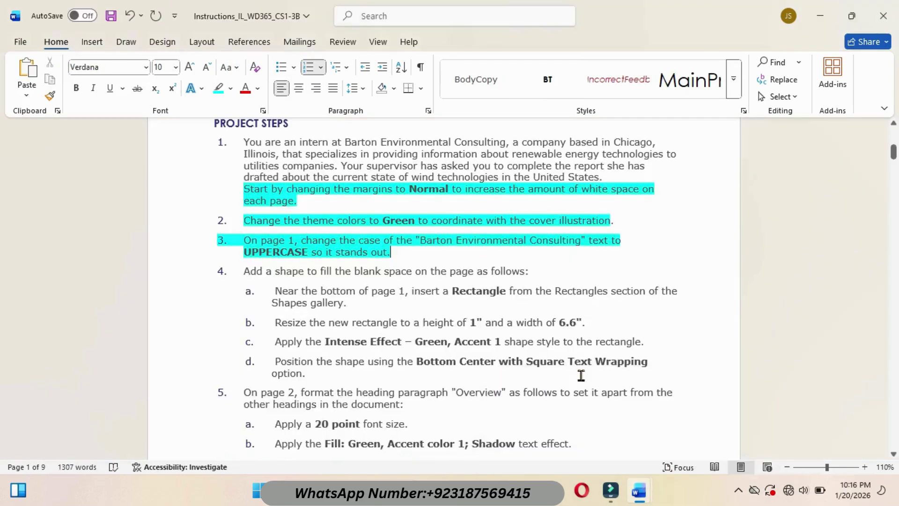
left_click_drag(272, 288, 366, 315)
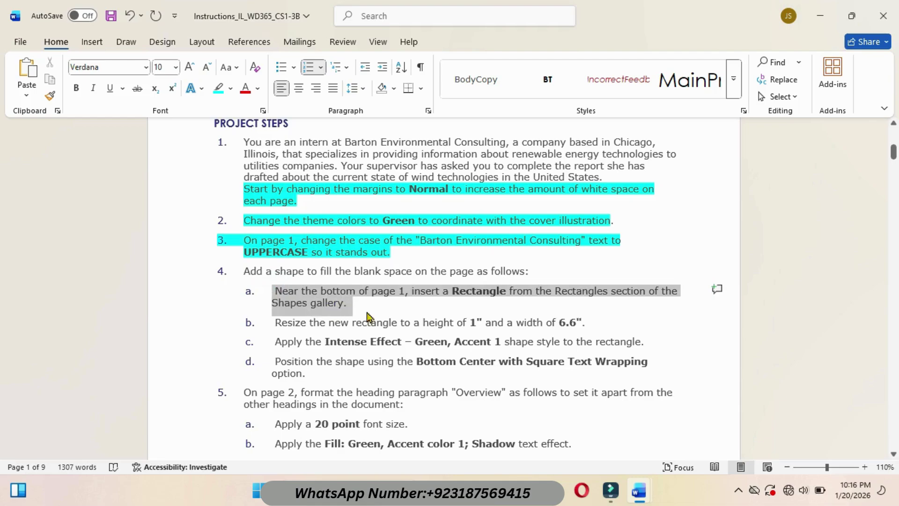
left_click(422, 289)
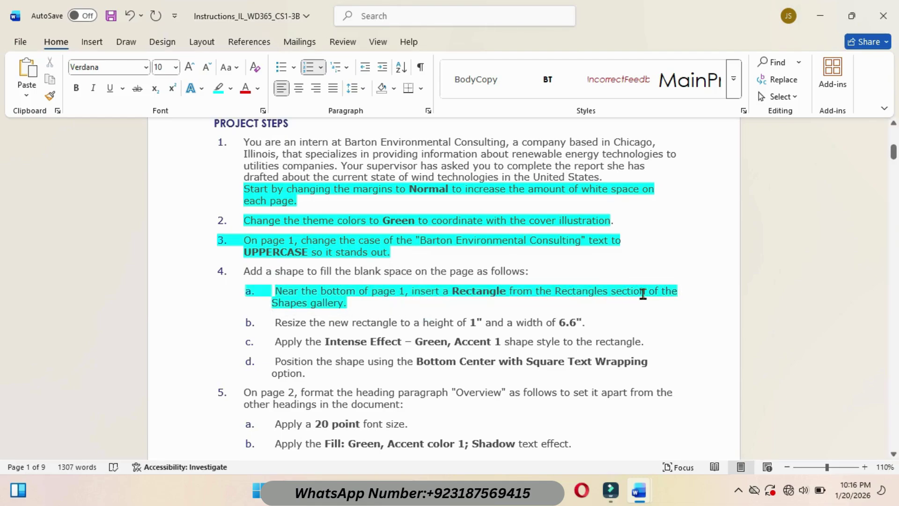
- In the report, draw a Rectangle shape about 0.31" high and 0.42" wide below the cover picture on page 1
mouse_move(639, 490)
left_click(700, 424)
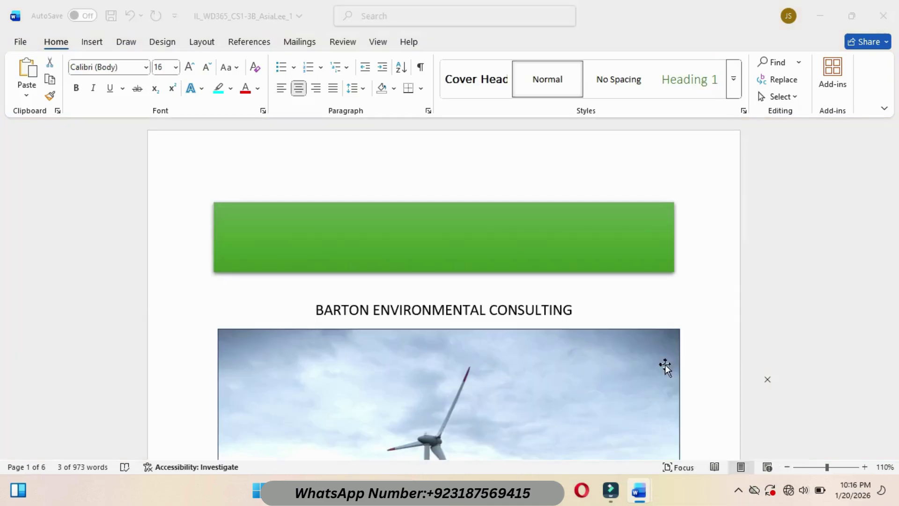
left_click(92, 45)
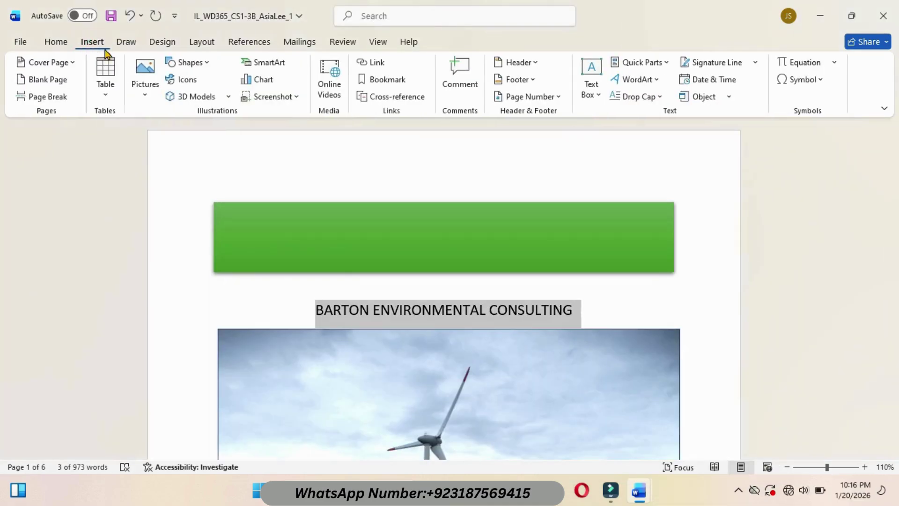
left_click(206, 65)
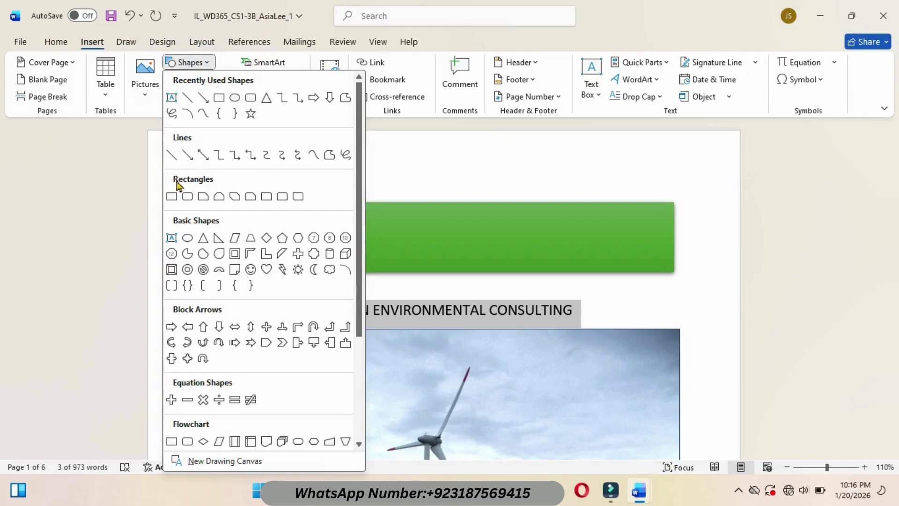
left_click(172, 199)
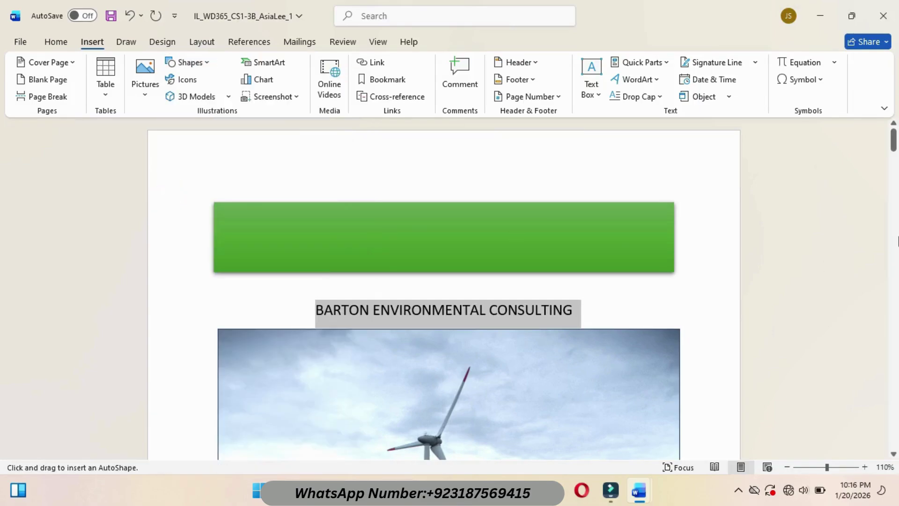
left_click_drag(893, 142, 893, 171)
left_click_drag(284, 315, 313, 336)
- In the instructions document, highlight step 4b about resizing the new rectangle in turquoise
mouse_move(639, 487)
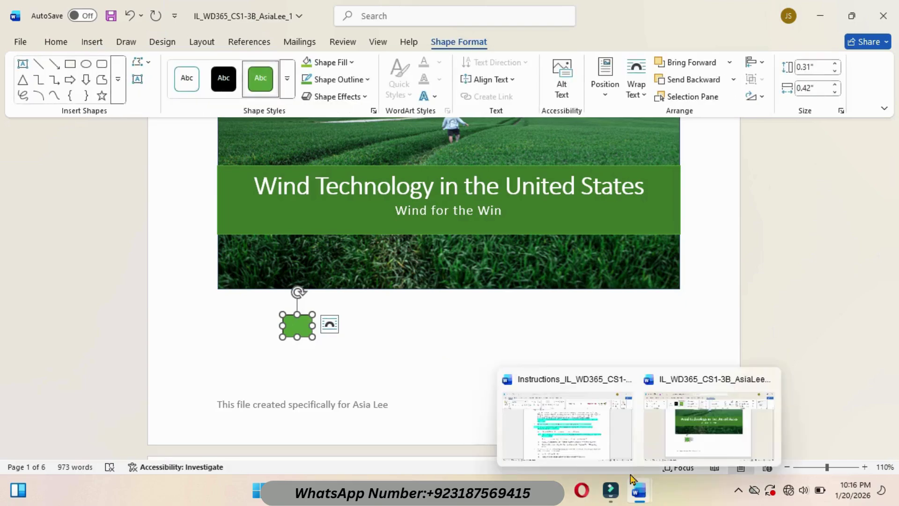
left_click(594, 445)
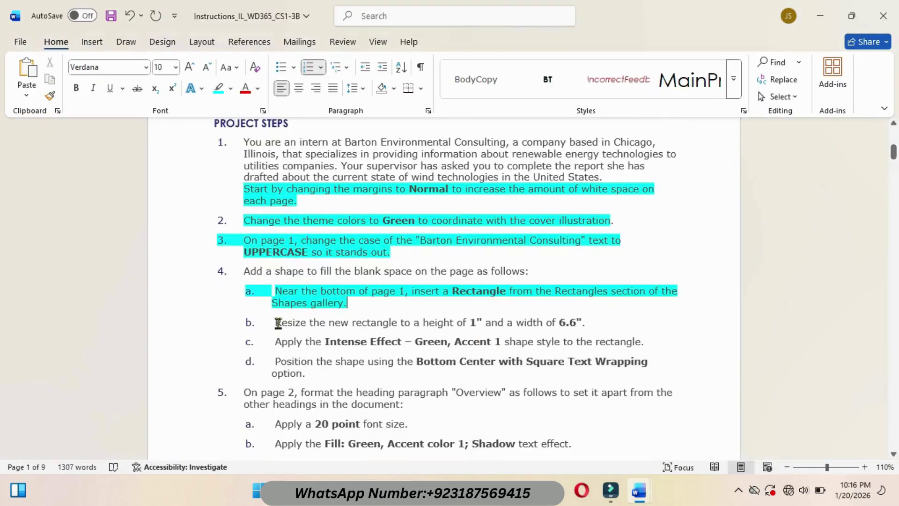
left_click_drag(278, 323, 399, 328)
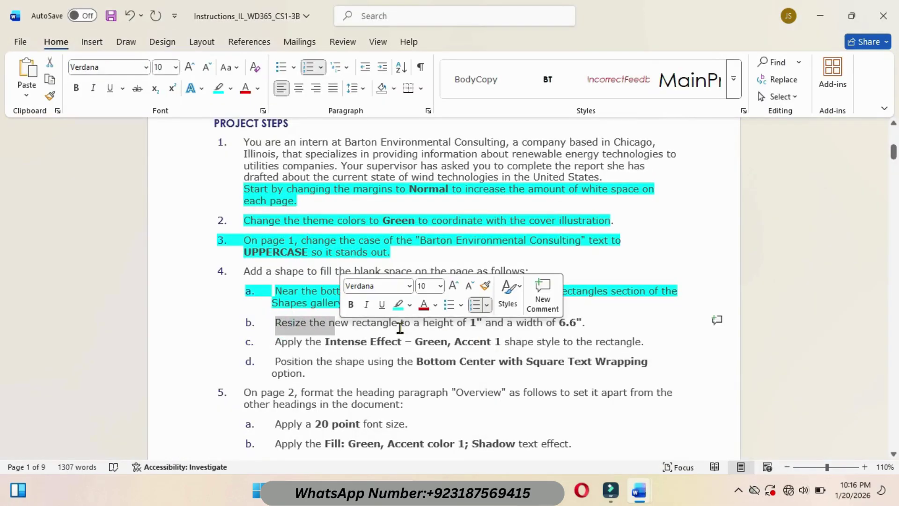
left_click(340, 307)
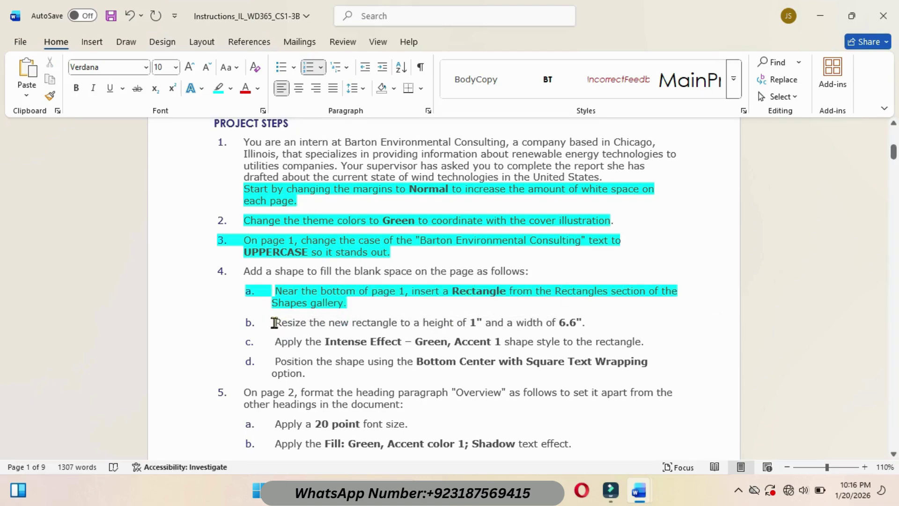
left_click_drag(275, 323, 593, 327)
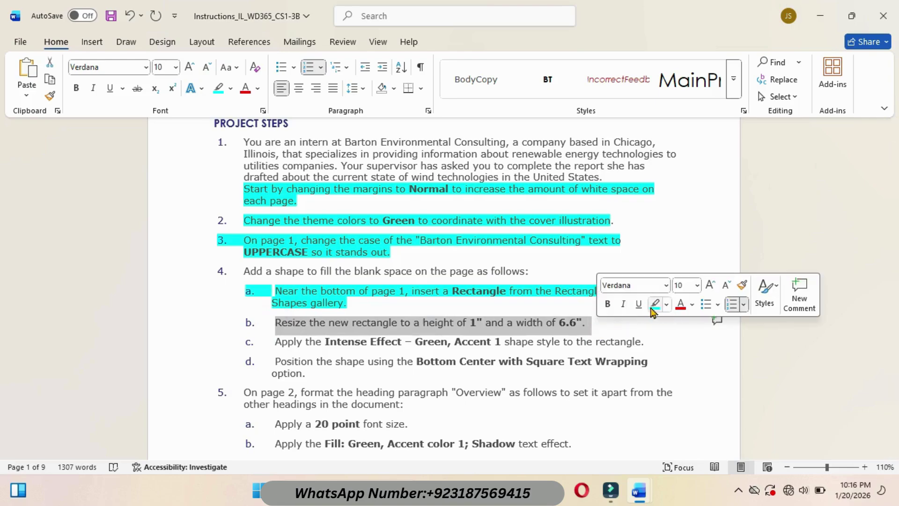
left_click(655, 303)
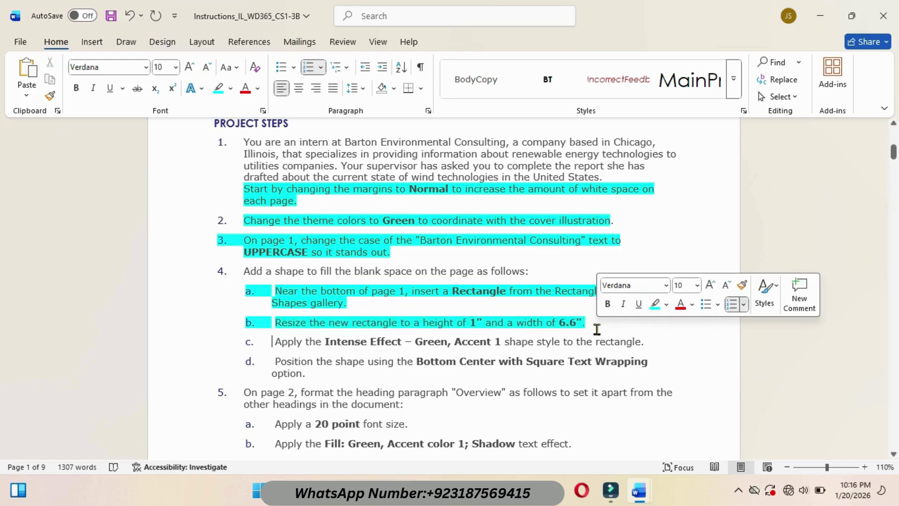
- In the report, set the new rectangle's height to 1" and its width to 6.6"
mouse_move(637, 486)
left_click(681, 444)
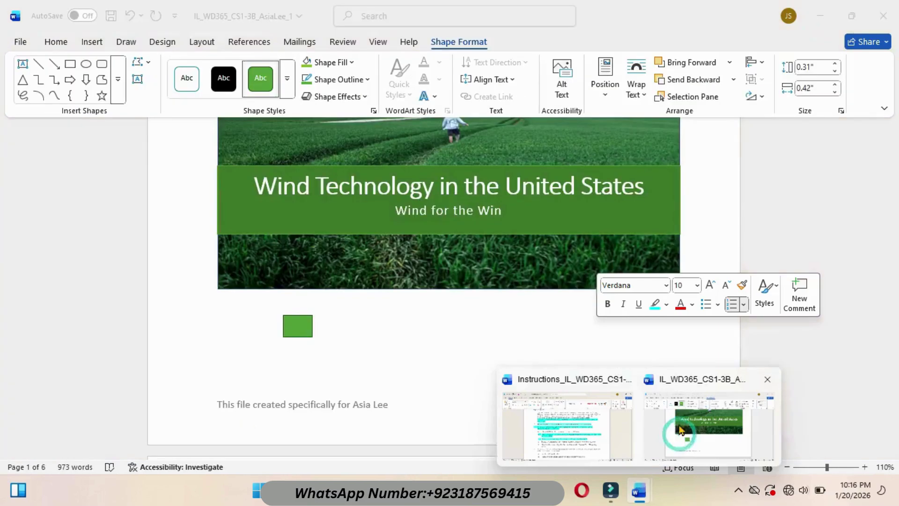
left_click(812, 67)
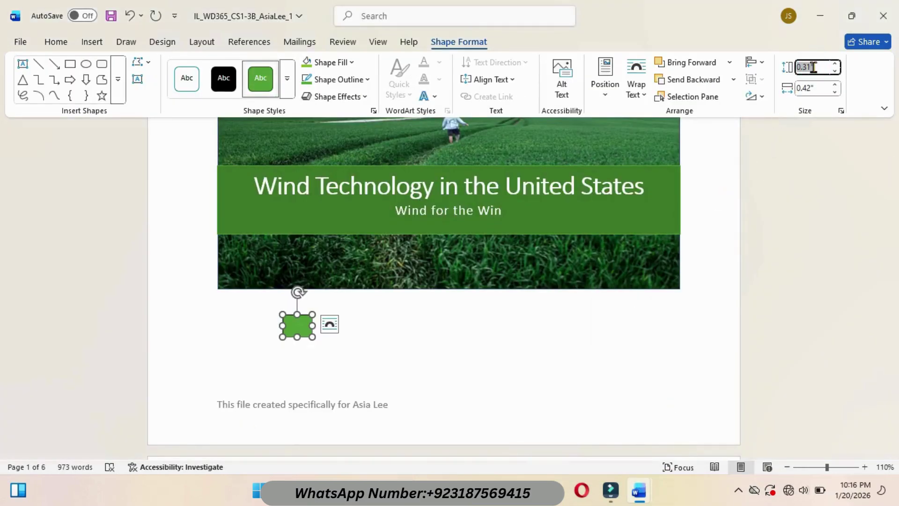
key("Return")
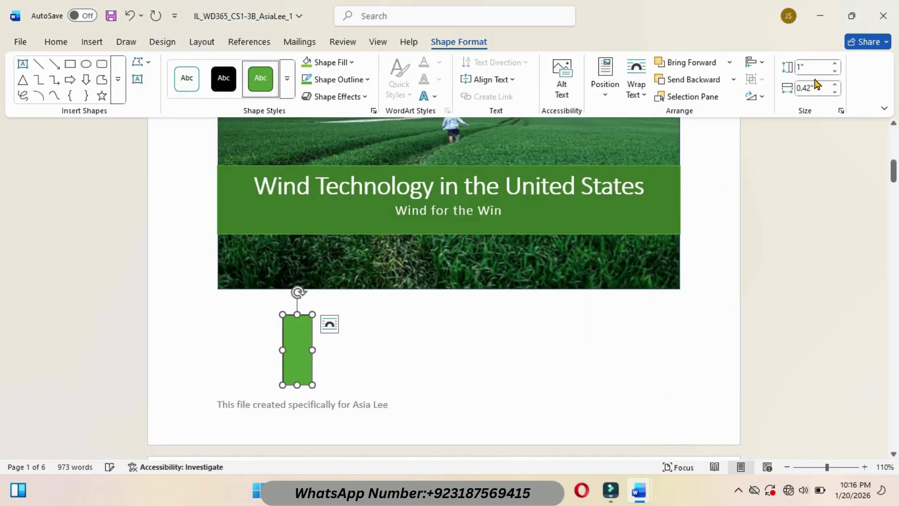
left_click(817, 91)
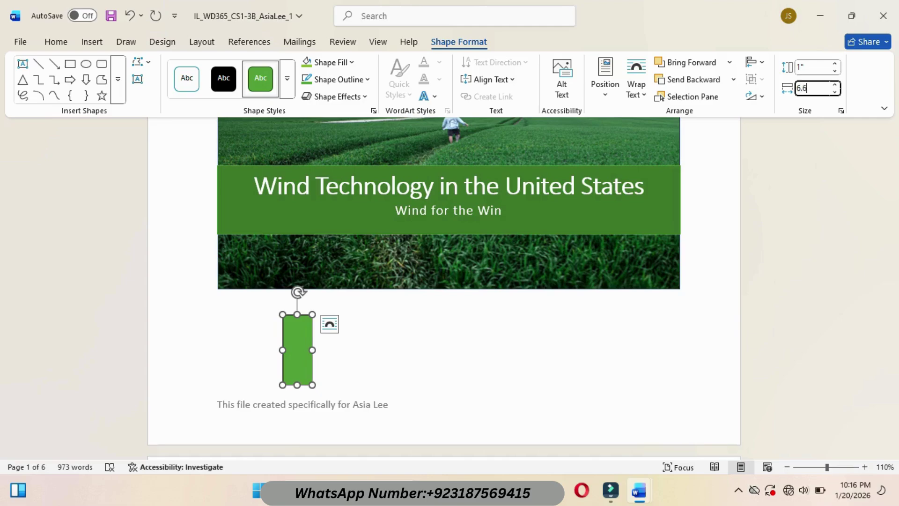
type("6.6")
key("Return")
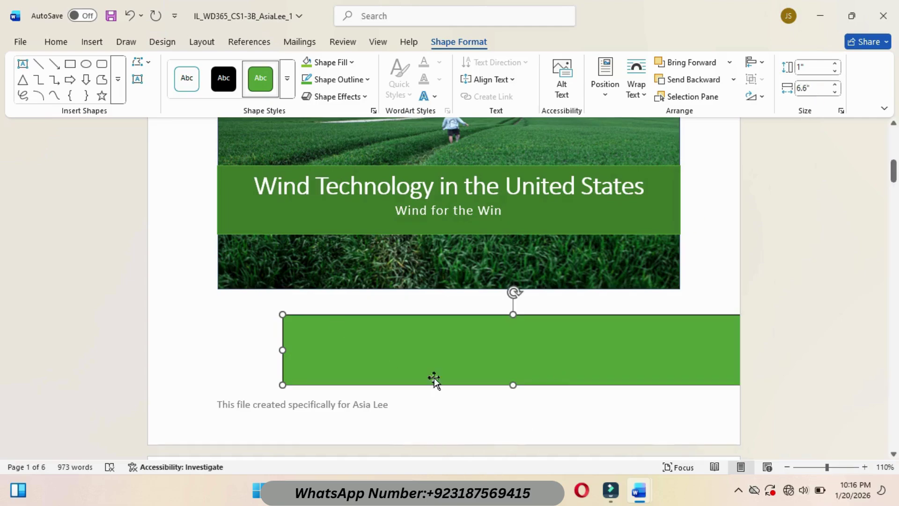
- In the instructions document, highlight step 4c about the Intense Effect – Green, Accent 1 shape style in turquoise
mouse_move(638, 489)
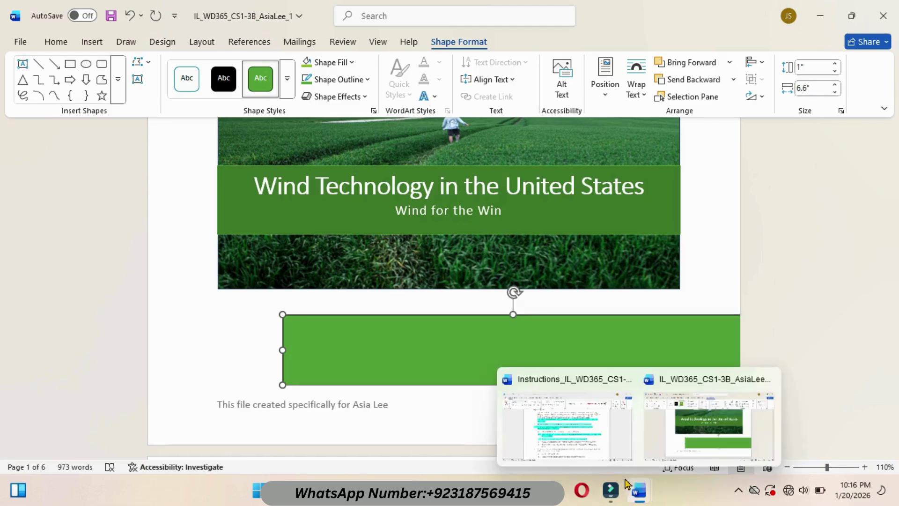
left_click(588, 436)
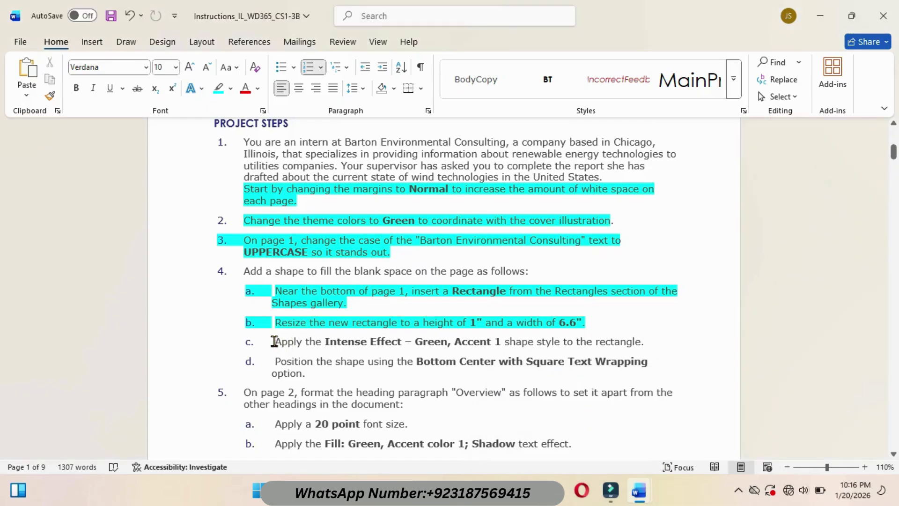
left_click_drag(274, 341, 642, 342)
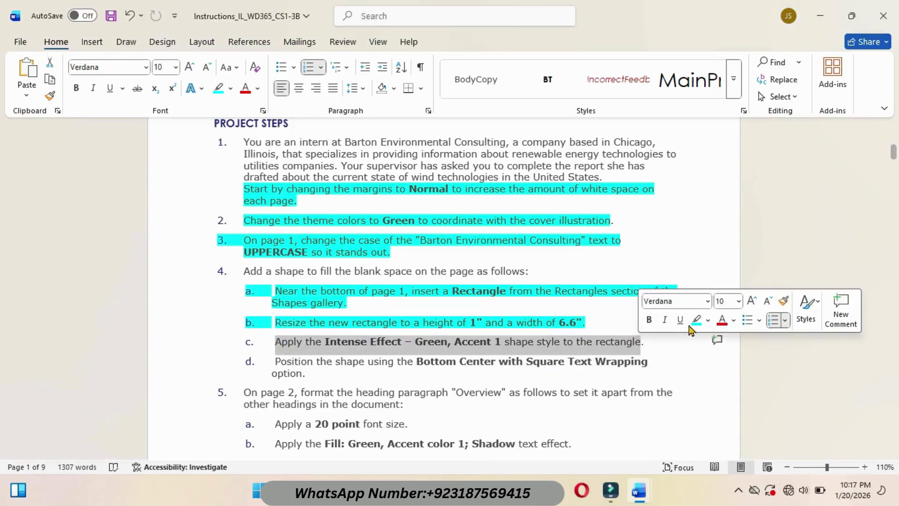
left_click(696, 320)
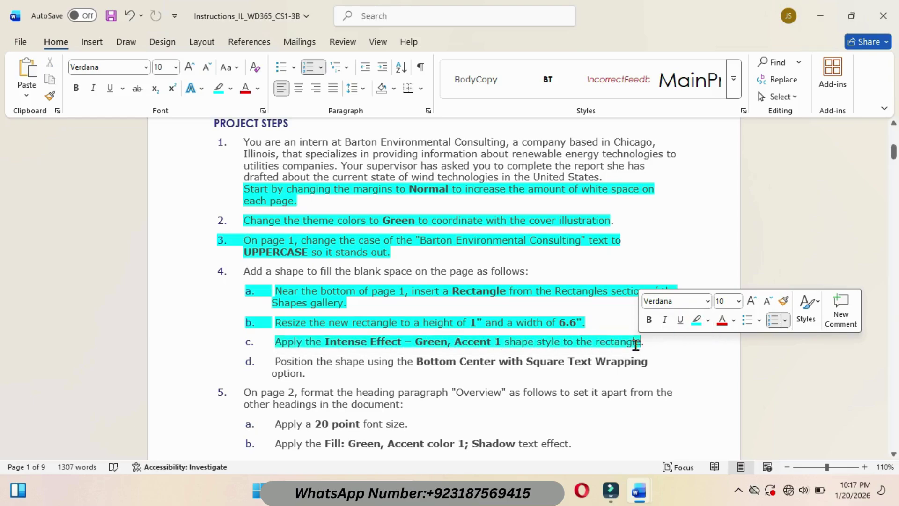
- In the report, apply the Intense Effect – Green, Accent 1 shape style to the new rectangle on page 1
mouse_move(639, 490)
left_click(683, 436)
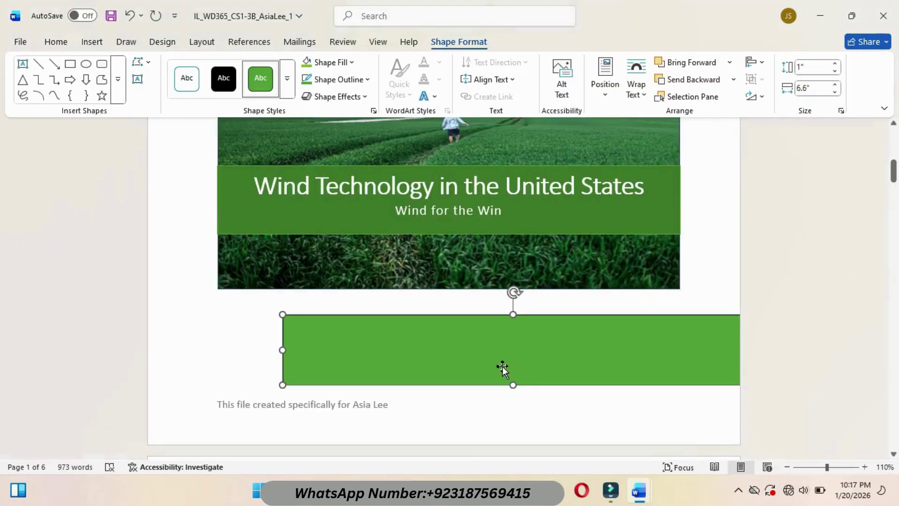
left_click(286, 84)
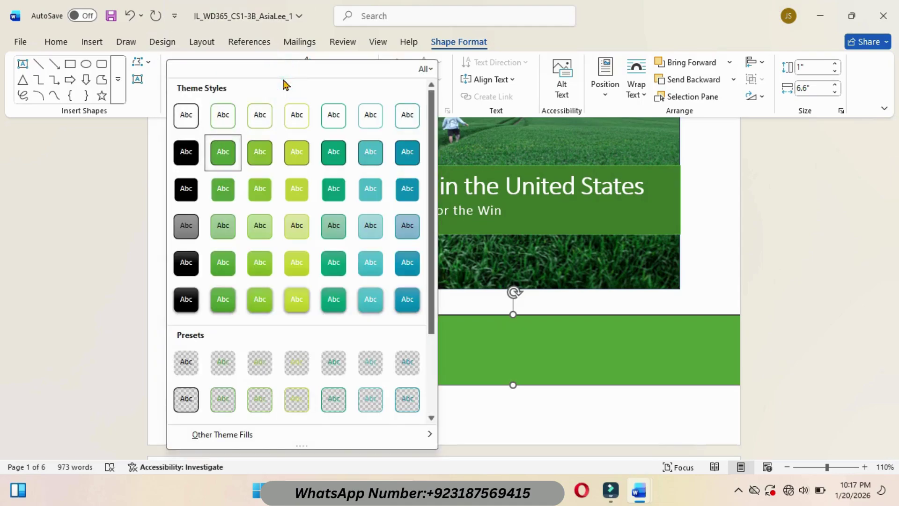
left_click(223, 300)
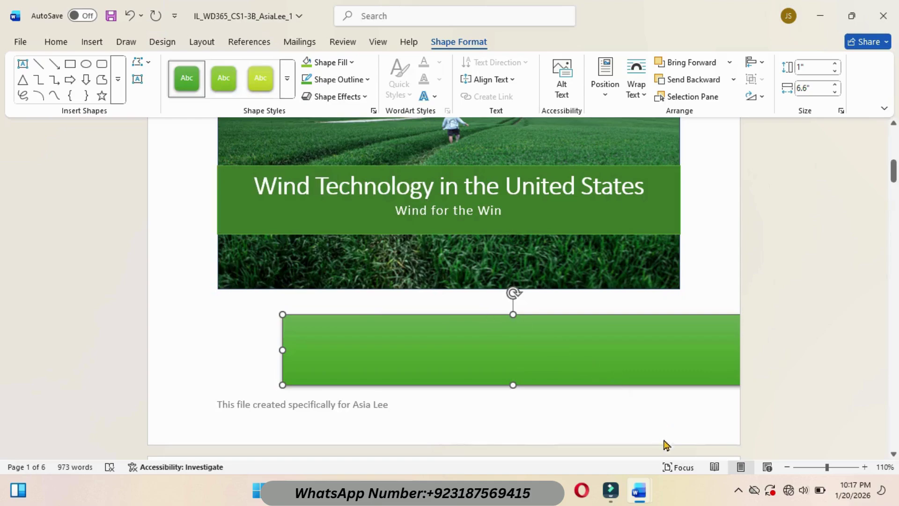
- In the instructions document, highlight step 4d about the Bottom Center with Square Text Wrapping position in turquoise
mouse_move(639, 491)
left_click(597, 433)
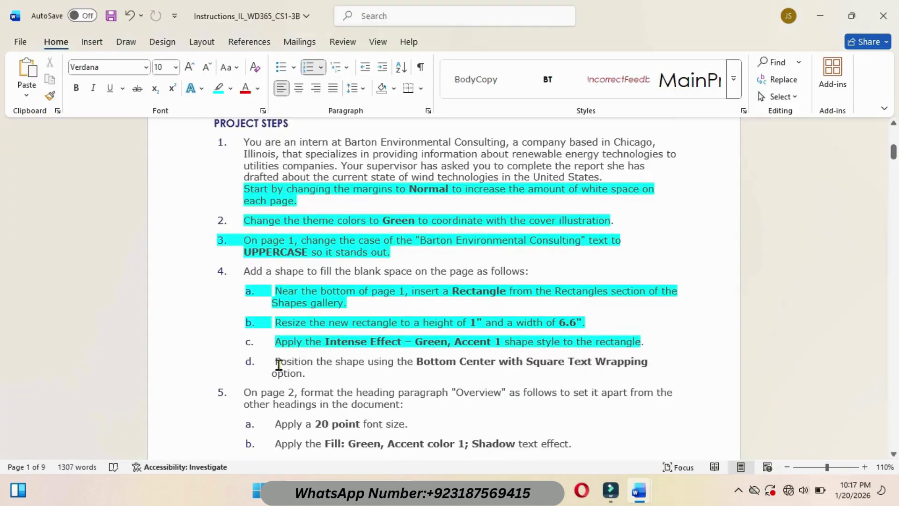
left_click_drag(278, 361, 306, 373)
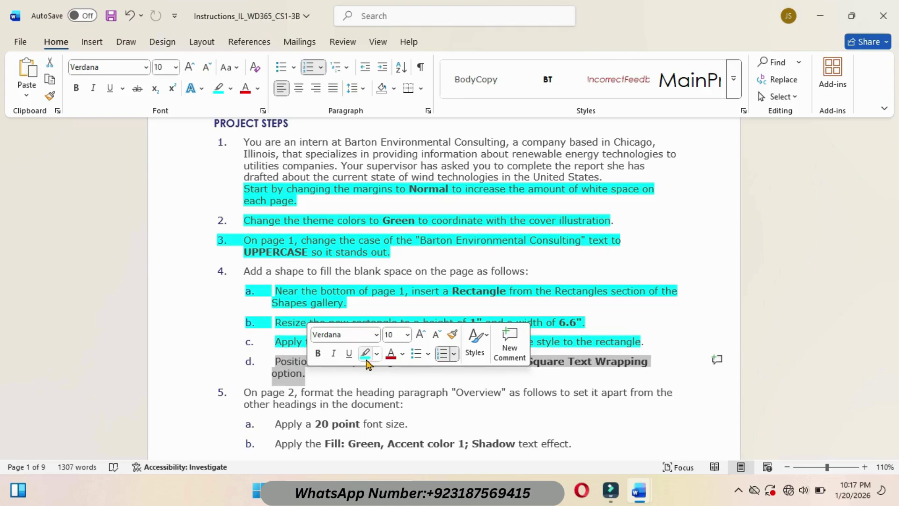
left_click(365, 353)
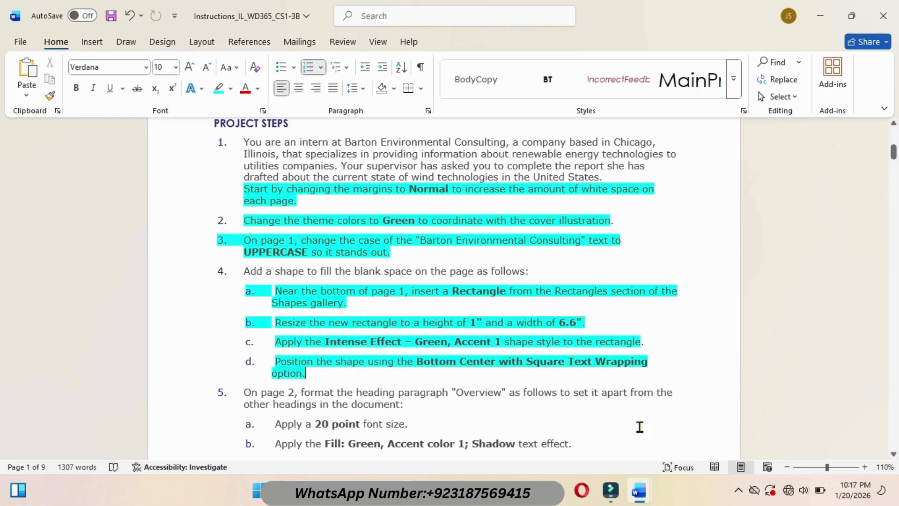
- In the report, position the green rectangle using the Bottom Center with Square Text Wrapping option
mouse_move(639, 491)
left_click(675, 446)
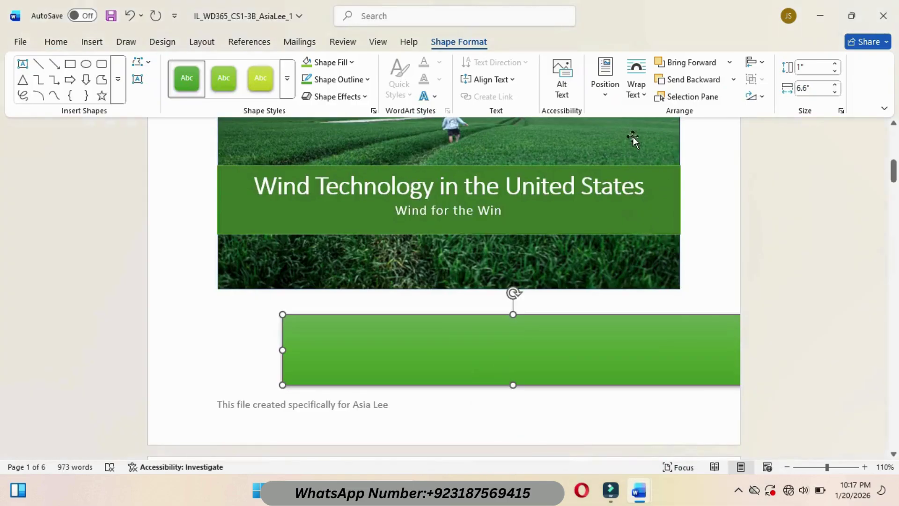
left_click(604, 79)
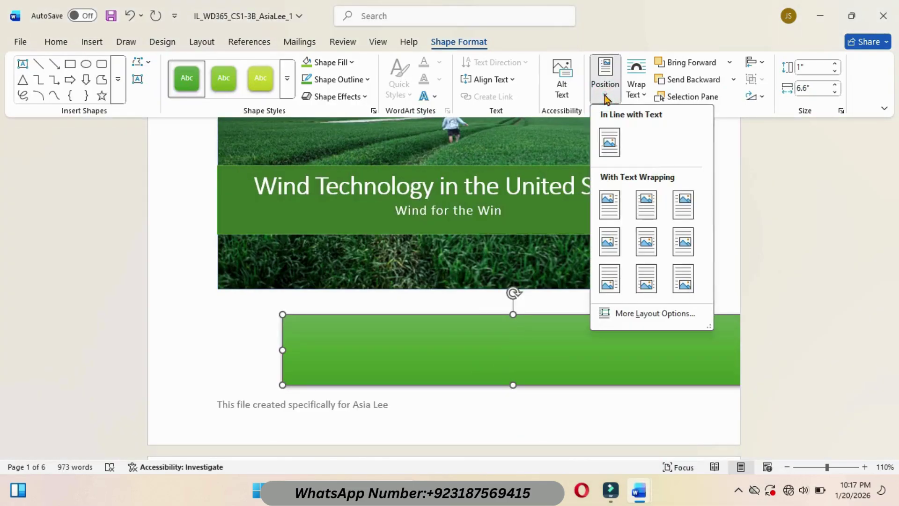
left_click(647, 279)
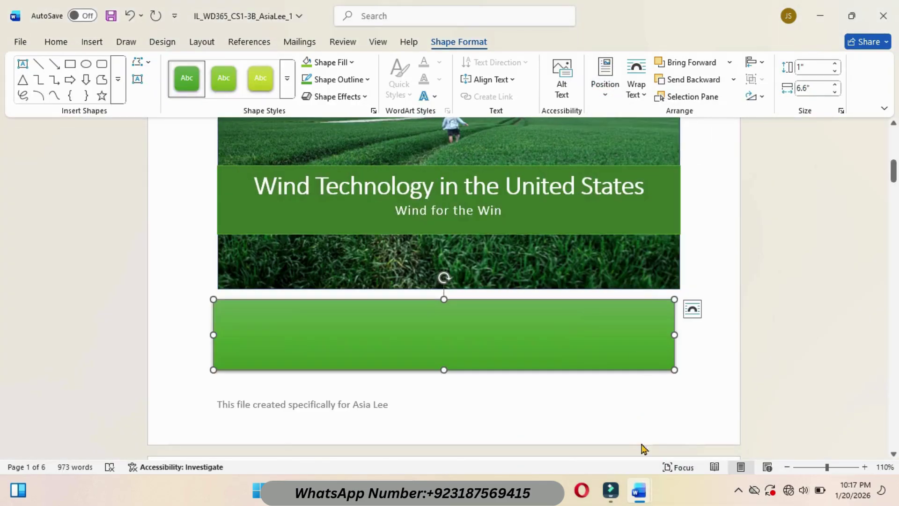
- In the instructions document, highlight the step 5 introduction about formatting the "Overview" heading in turquoise
mouse_move(638, 491)
left_click(586, 427)
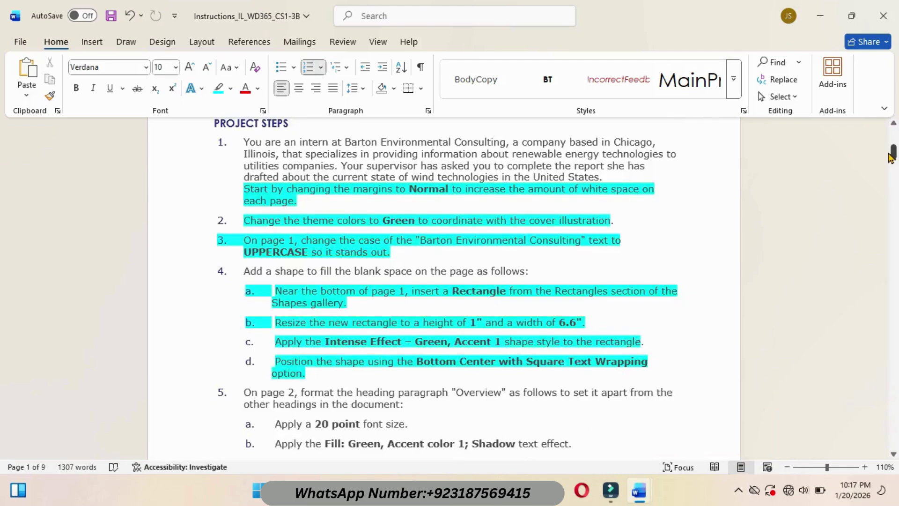
left_click_drag(893, 152, 893, 159)
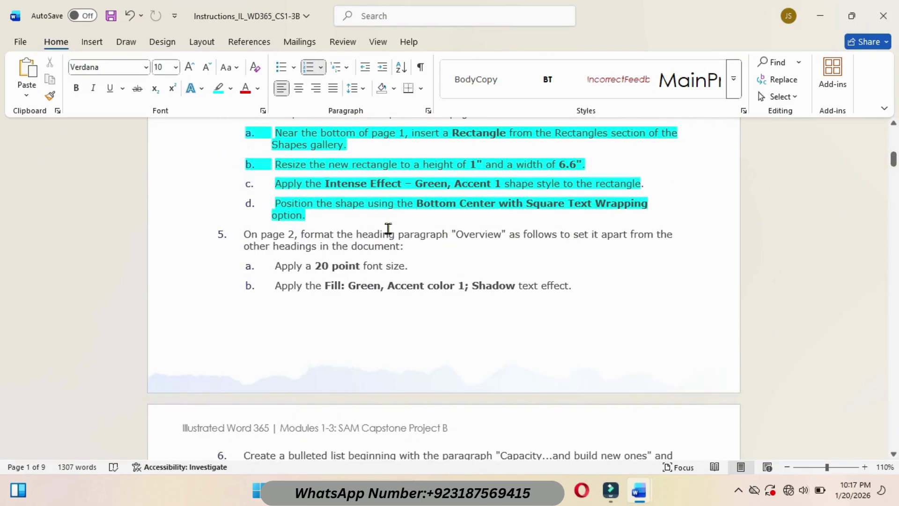
triple_click(242, 234)
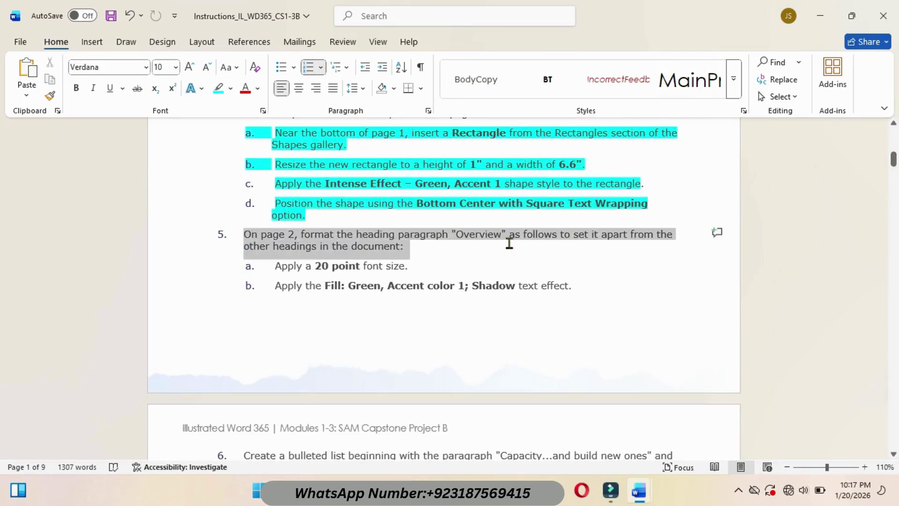
left_click(565, 223)
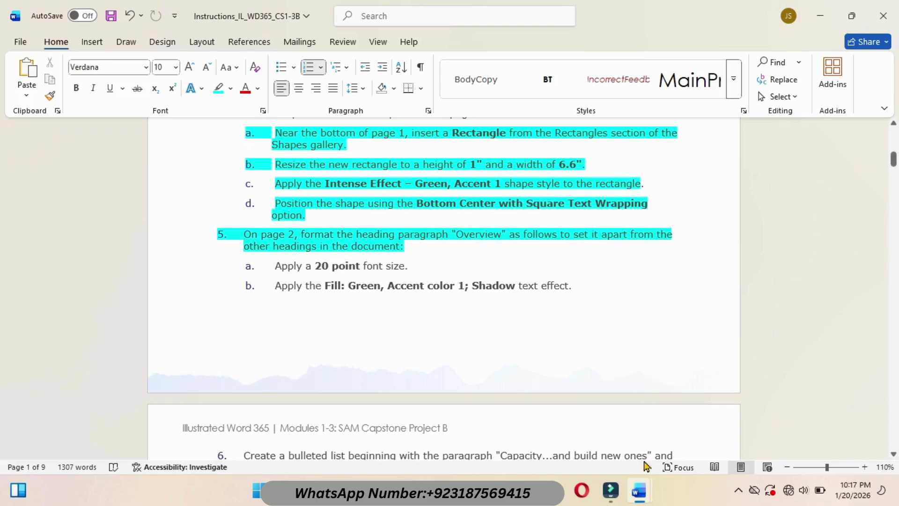
- In the report, select the "Overview" heading paragraph on page 2
mouse_move(640, 489)
left_click(674, 450)
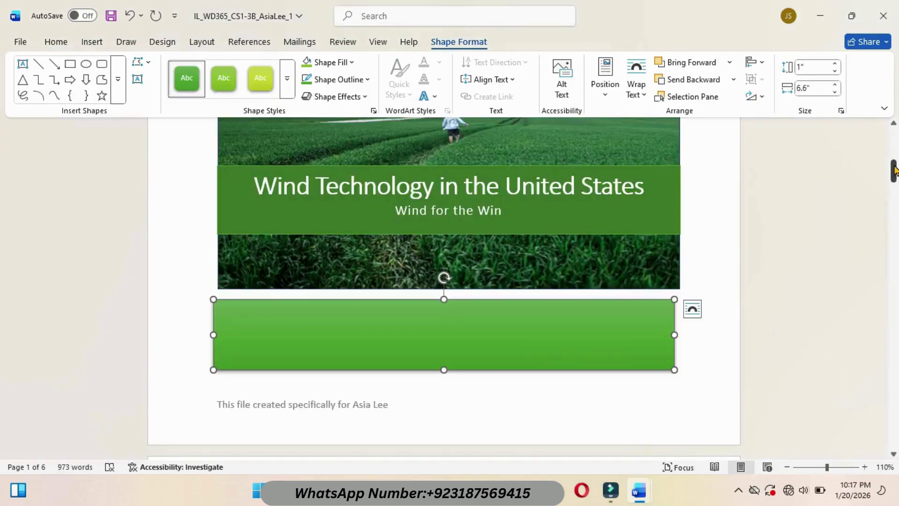
left_click_drag(894, 171, 894, 194)
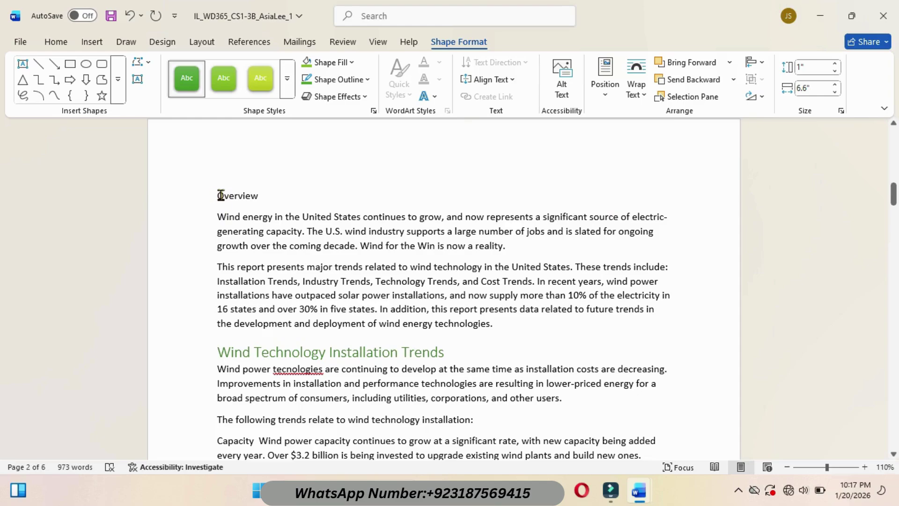
left_click_drag(216, 195, 275, 199)
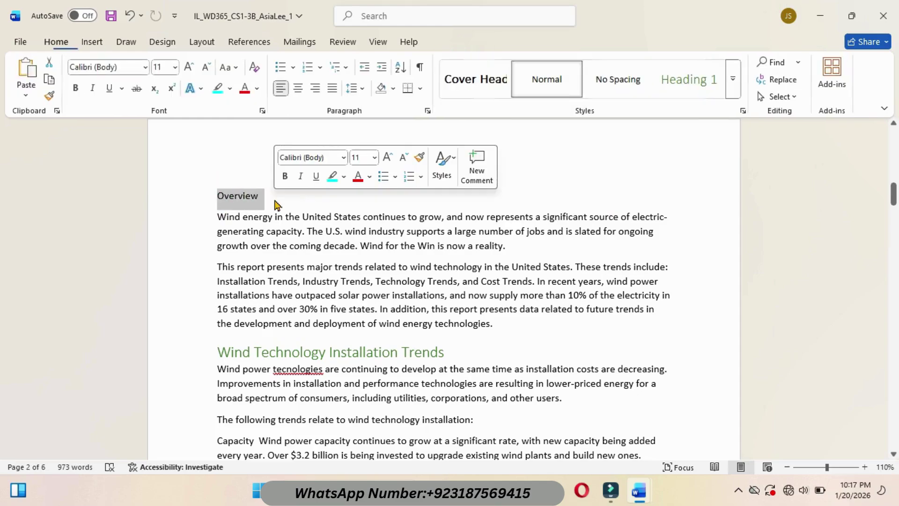
- In the instructions document, highlight step 5a about the 20 point font size in turquoise
mouse_move(639, 489)
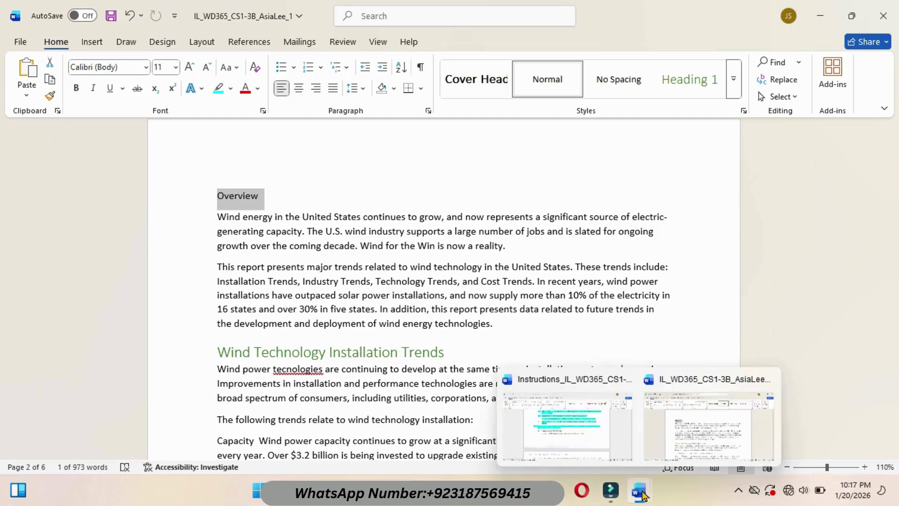
left_click(602, 444)
left_click_drag(276, 264, 421, 271)
left_click(476, 247)
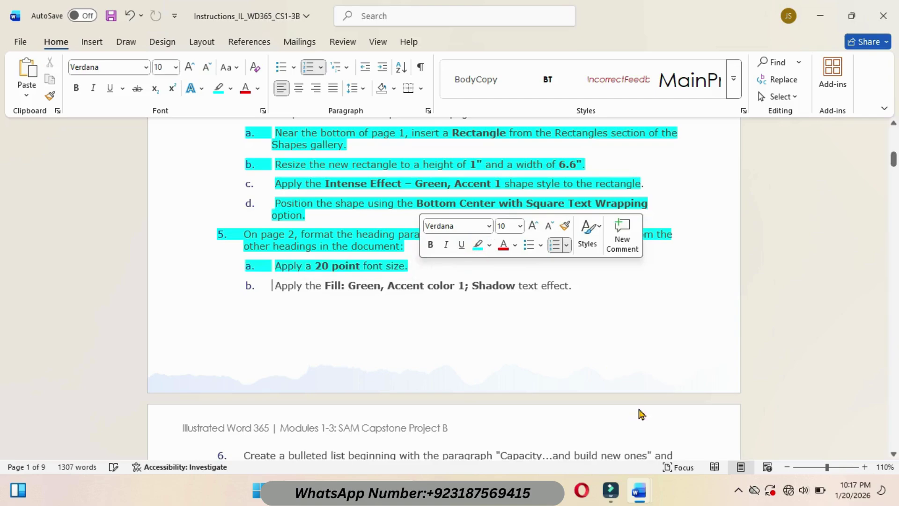
- In the report, set the font size of the selected "Overview" heading to 20 points
mouse_move(642, 482)
left_click(670, 421)
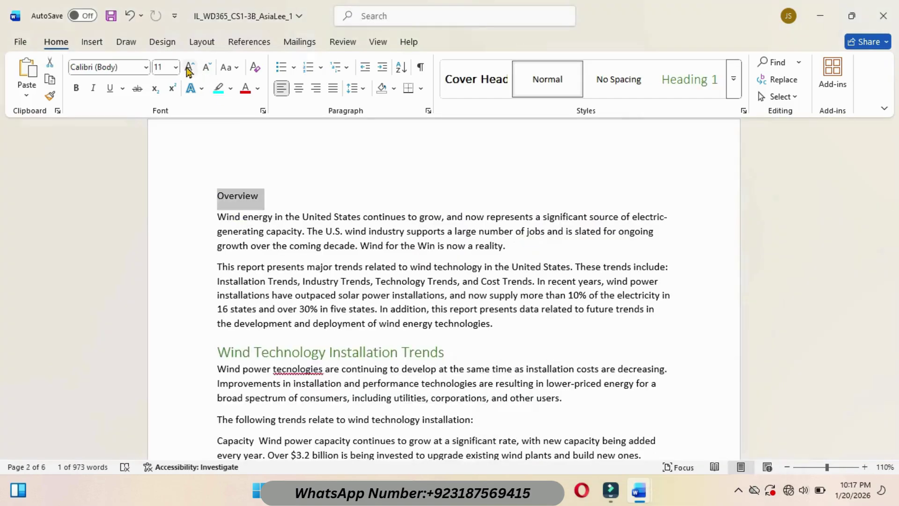
left_click(177, 68)
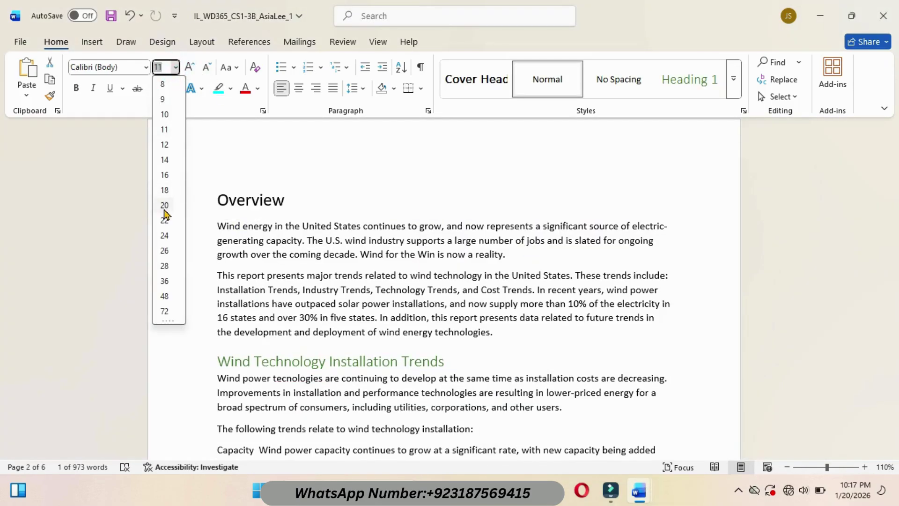
left_click(164, 205)
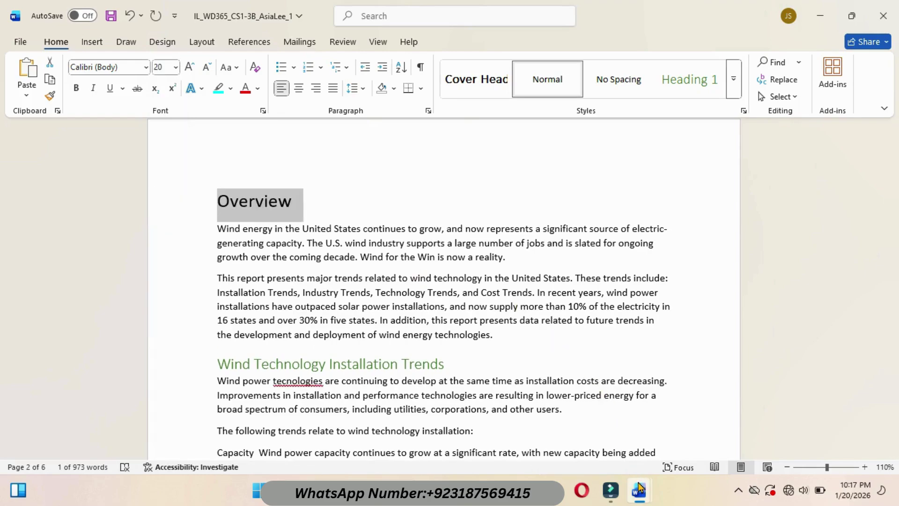
- In the instructions document, highlight step 5b about the Fill: Green, Accent color 1; Shadow text effect in turquoise
mouse_move(638, 488)
left_click(585, 427)
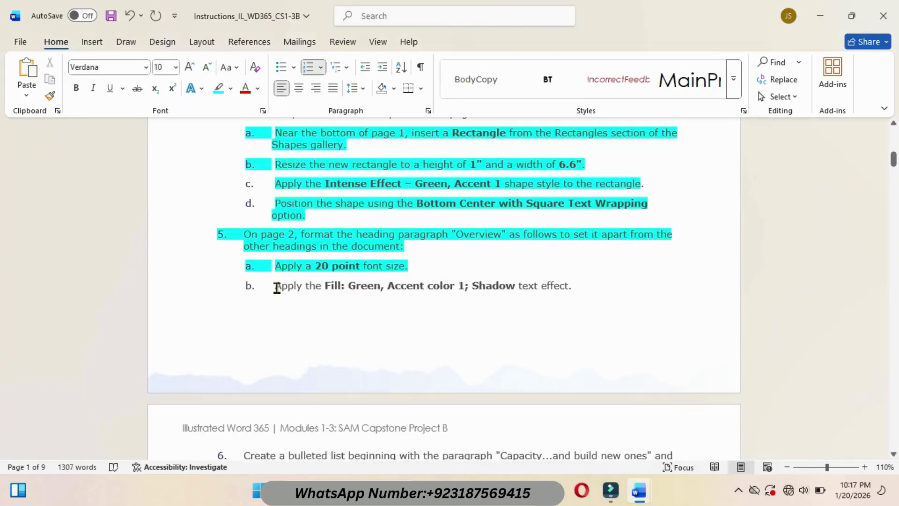
left_click_drag(276, 287, 578, 286)
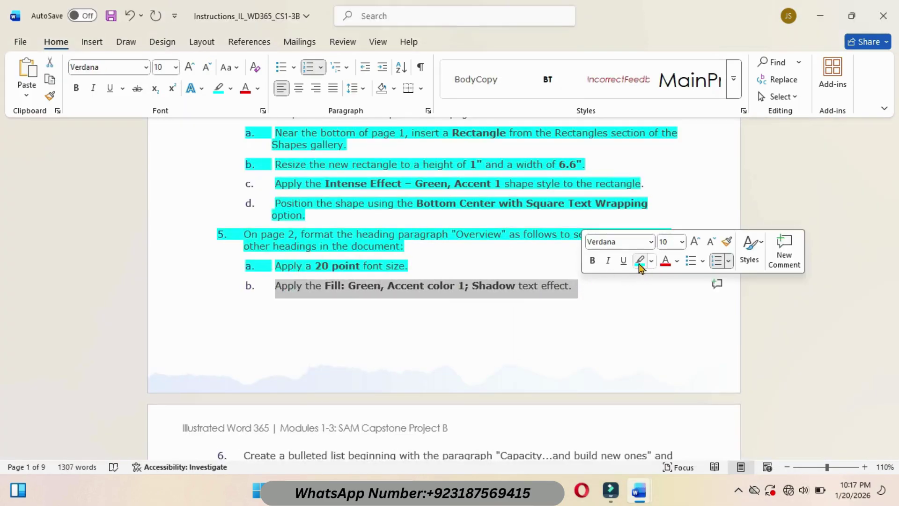
left_click(640, 262)
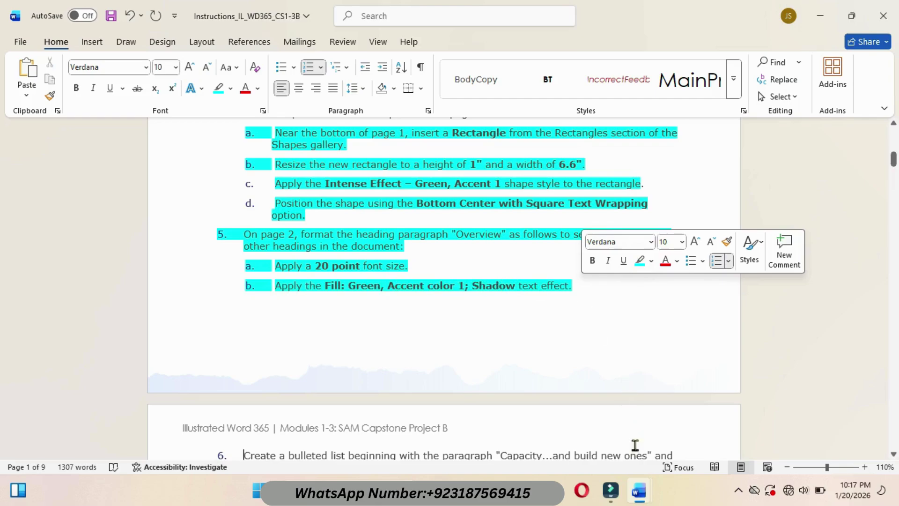
- In the report, apply the Fill: Green, Accent color 1; Shadow text effect to the "Overview" heading
mouse_move(638, 489)
left_click(712, 421)
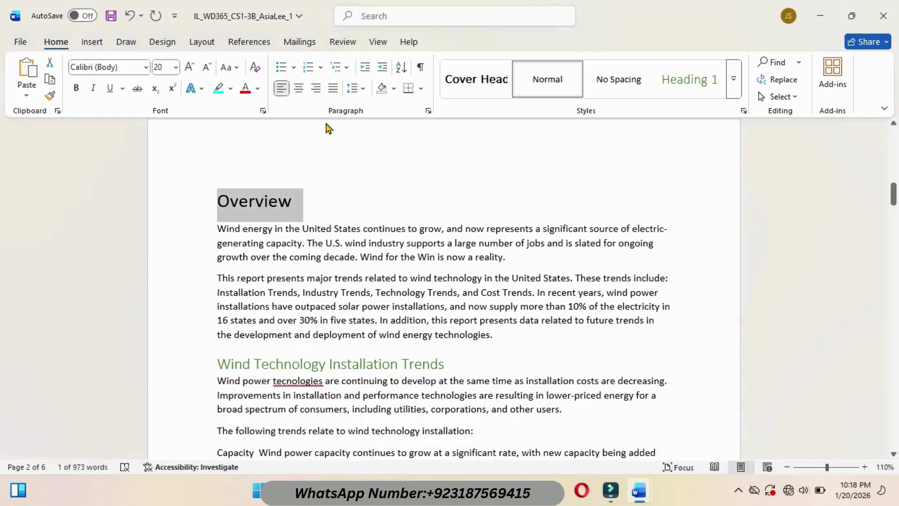
left_click(201, 90)
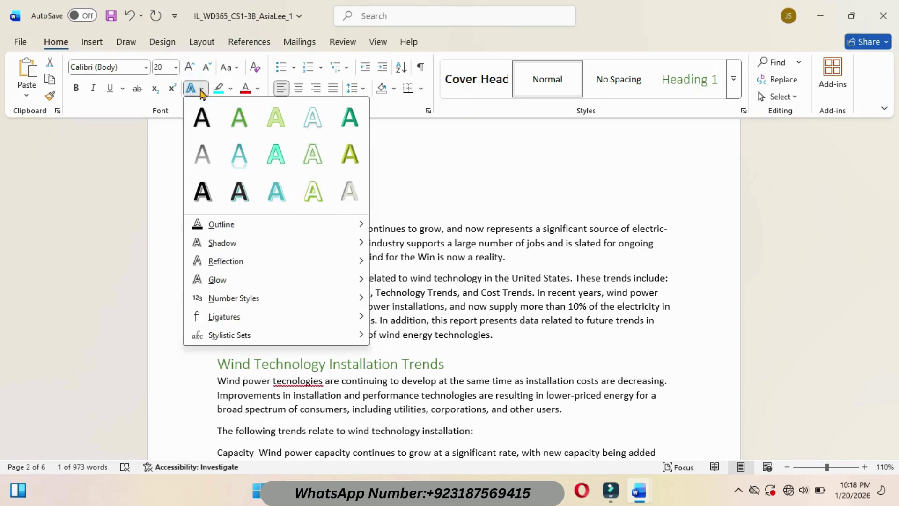
left_click(238, 119)
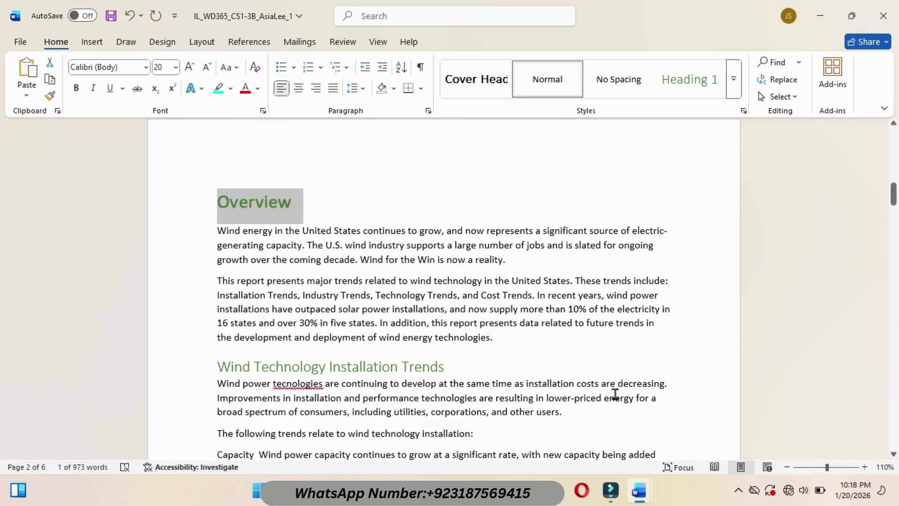
- In the instructions document, highlight step 6 about creating a bulleted list in turquoise
mouse_move(642, 494)
left_click(584, 423)
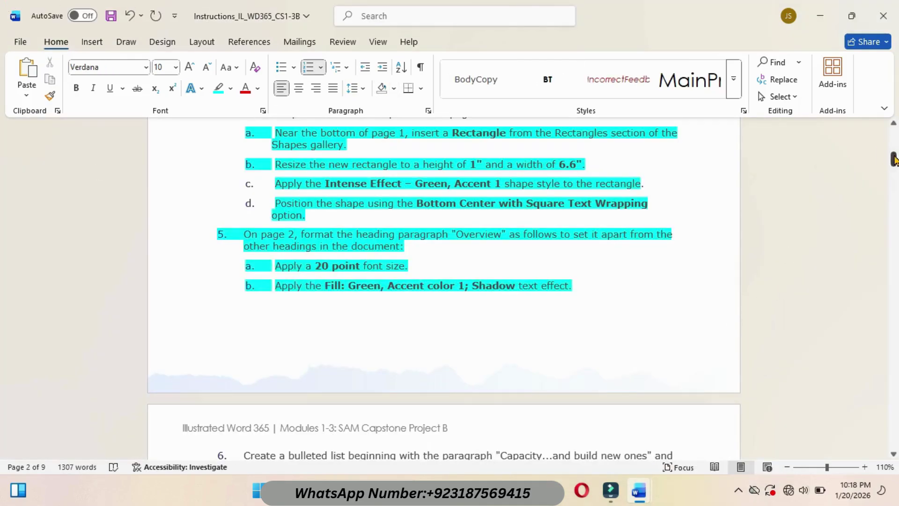
left_click_drag(893, 159, 893, 169)
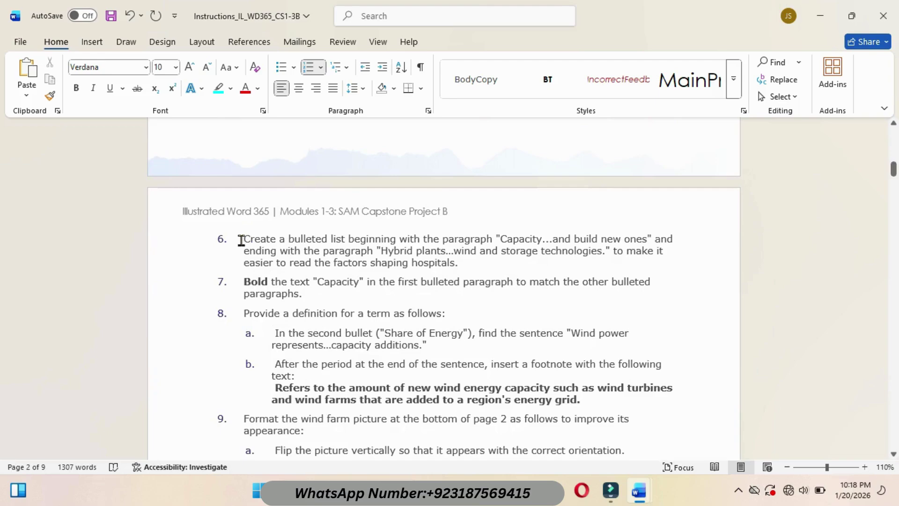
left_click_drag(245, 240, 472, 266)
left_click(523, 245)
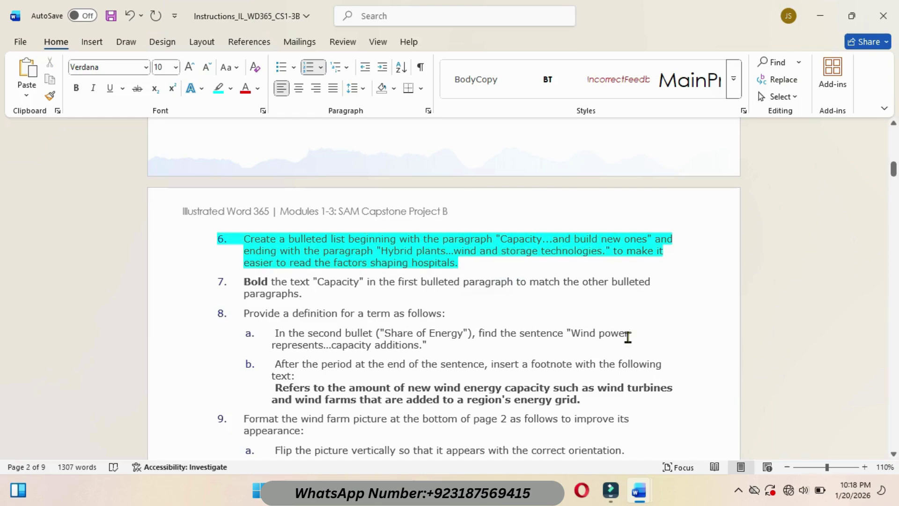
- In the report, format the four paragraphs from "Capacity" through "Hybrid plants" as a bulleted list with solid round bullets
mouse_move(640, 494)
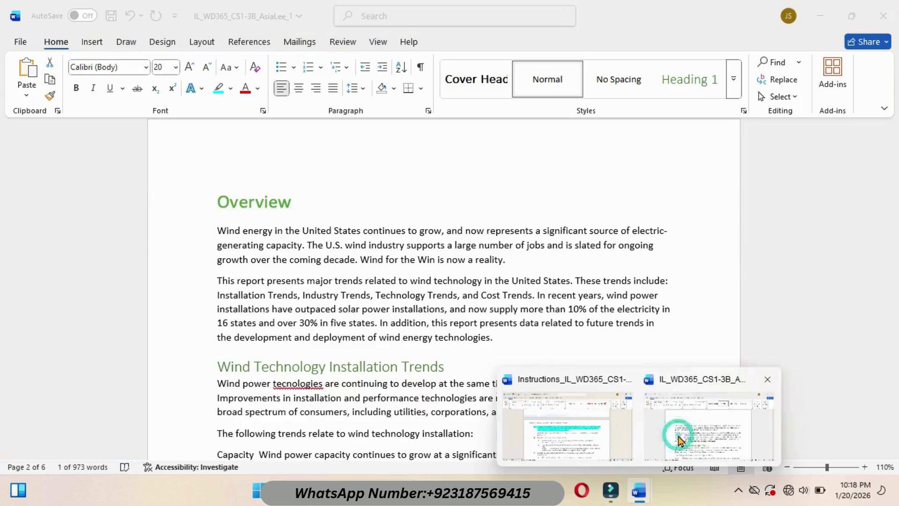
left_click(679, 433)
left_click_drag(893, 194, 893, 210)
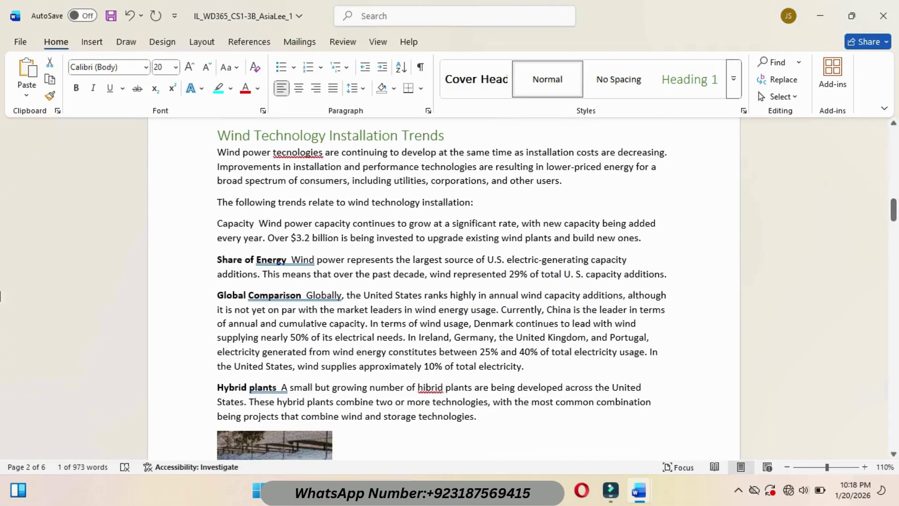
left_click_drag(219, 220, 513, 419)
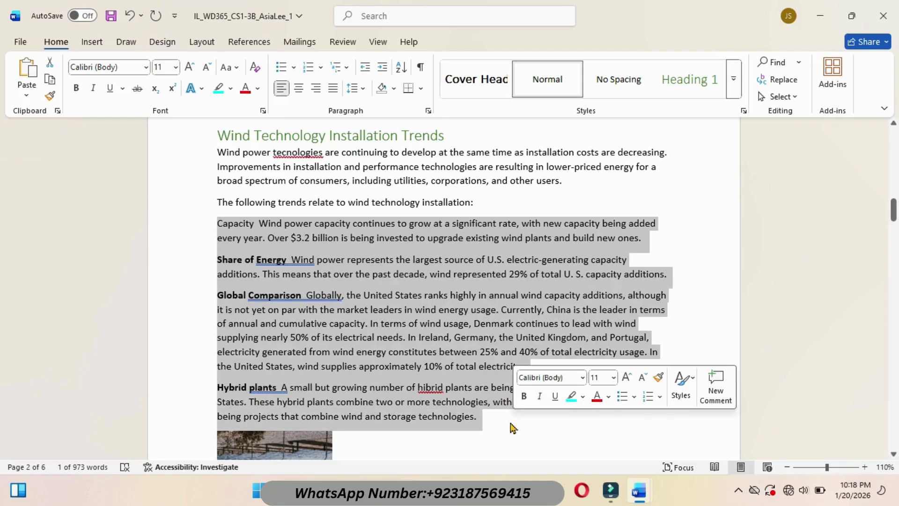
left_click(293, 67)
left_click(325, 167)
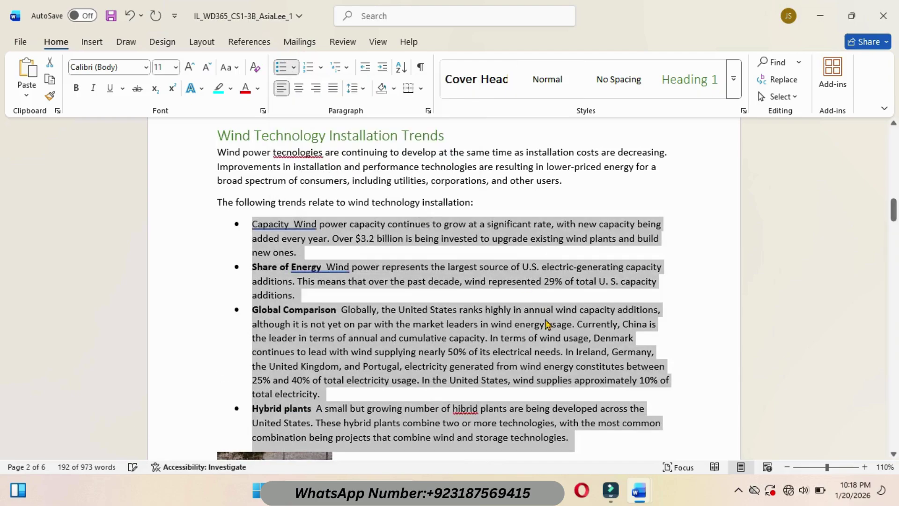
- In the instructions document, highlight step 7 about bolding the text "Capacity" in turquoise
mouse_move(639, 491)
left_click(590, 440)
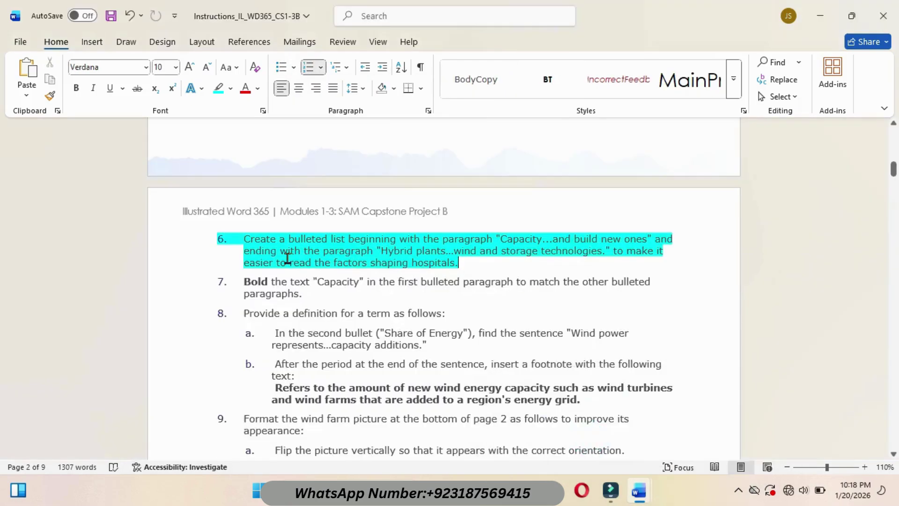
left_click_drag(239, 280, 309, 301)
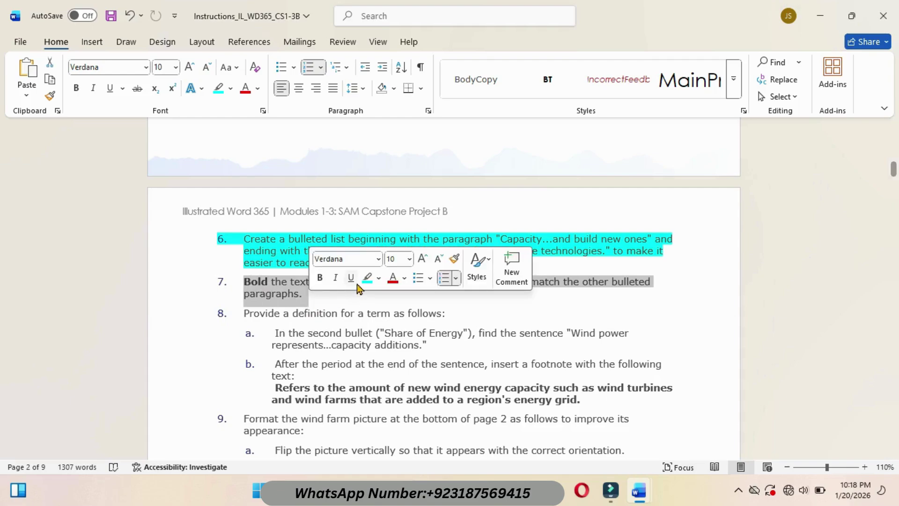
left_click(365, 281)
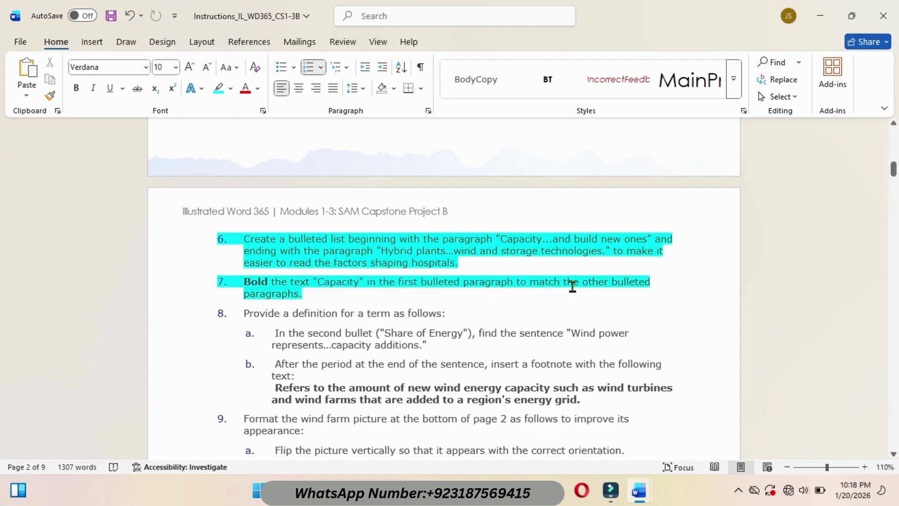
- In the report, bold the word "Capacity" at the start of the first bulleted paragraph
mouse_move(639, 490)
left_click(670, 435)
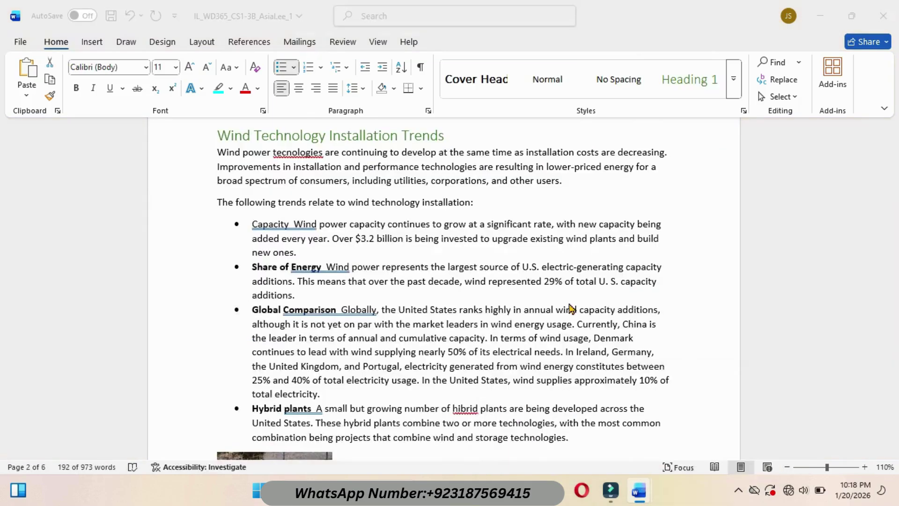
left_click(254, 223)
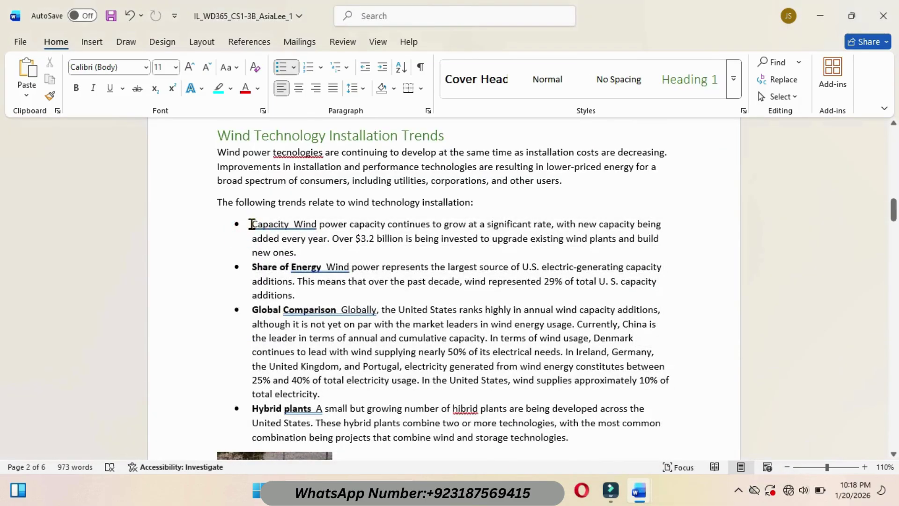
left_click_drag(251, 224, 289, 224)
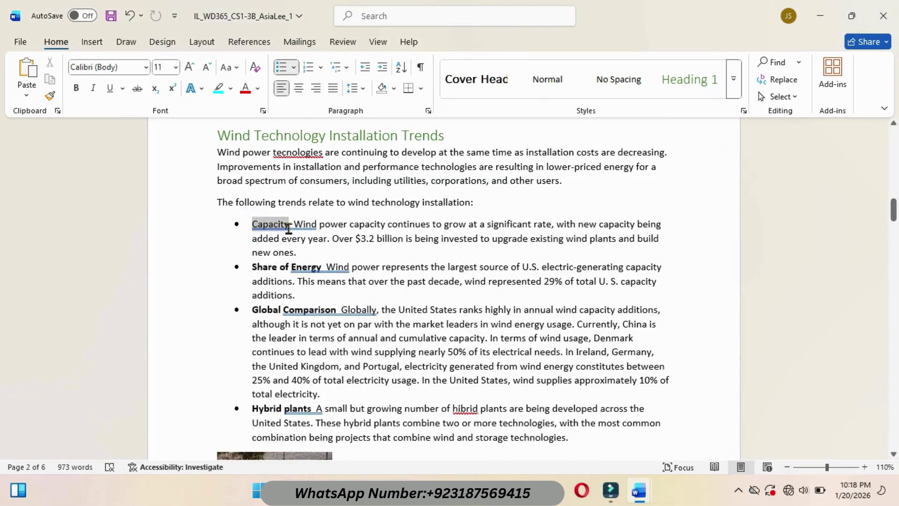
left_click(76, 88)
- In the instructions document, highlight step 8a about finding the "Wind power represents…capacity additions." sentence in turquoise
mouse_move(644, 483)
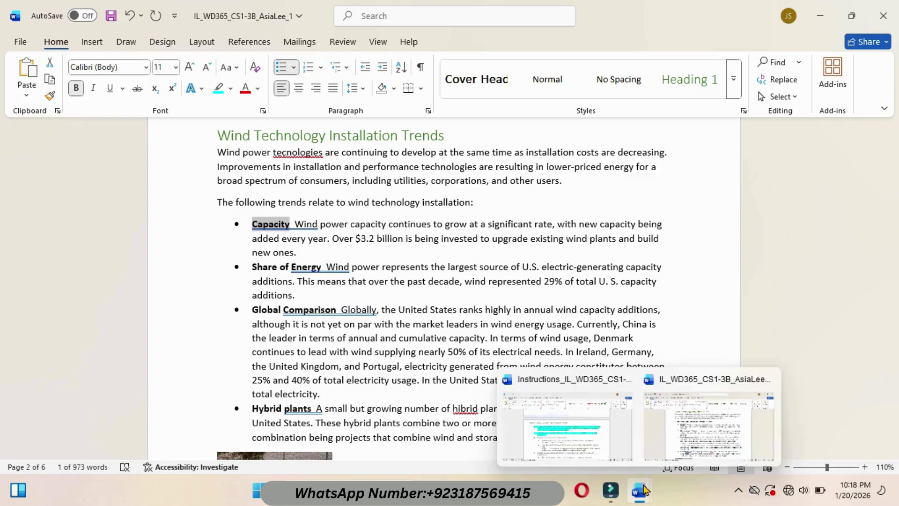
left_click(597, 445)
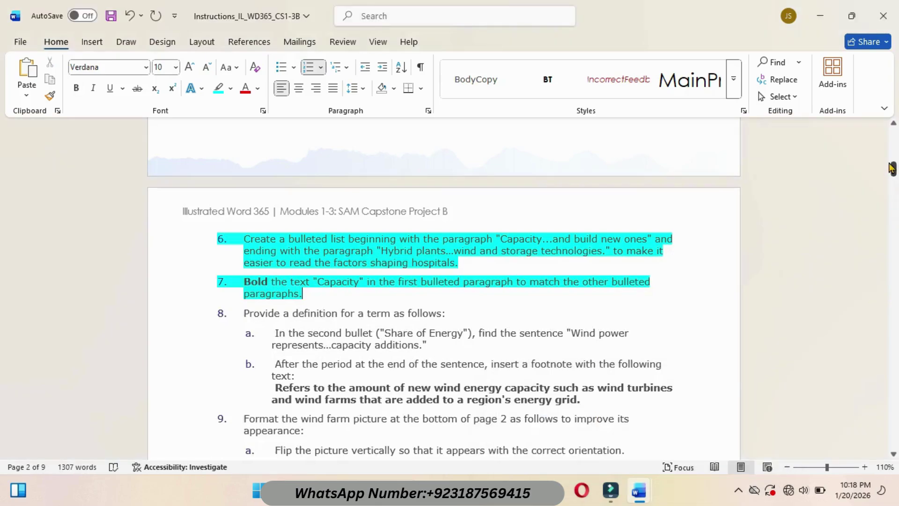
left_click_drag(893, 168, 893, 175)
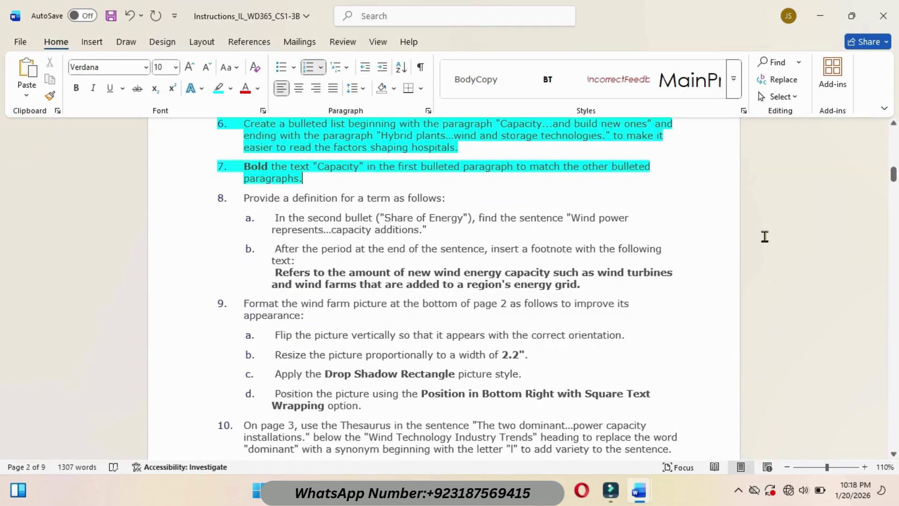
left_click_drag(276, 215, 431, 236)
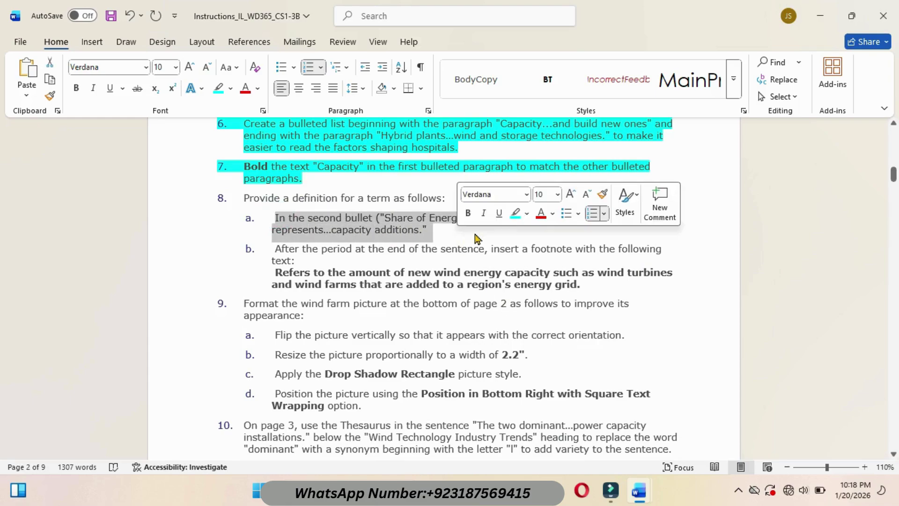
left_click(517, 215)
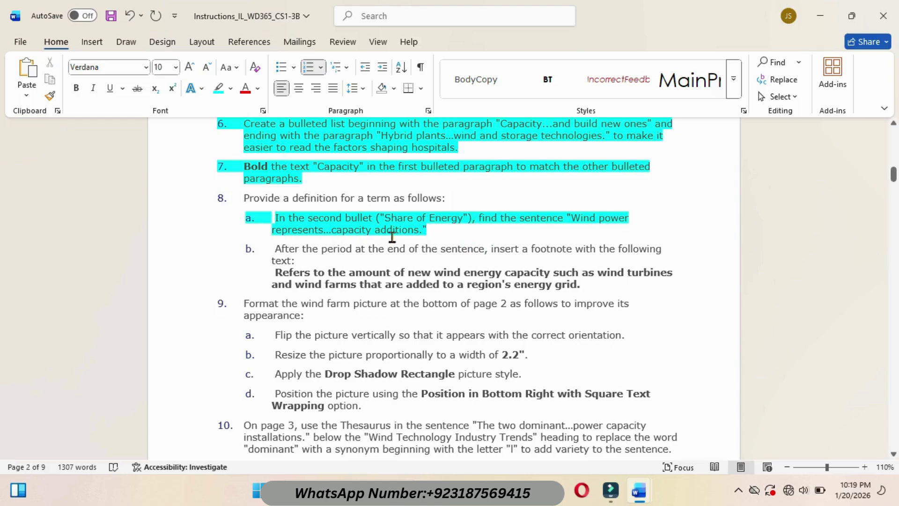
- In the report, place the insertion point right after "additions" in the first sentence of the "Share of Energy" bullet
mouse_move(641, 489)
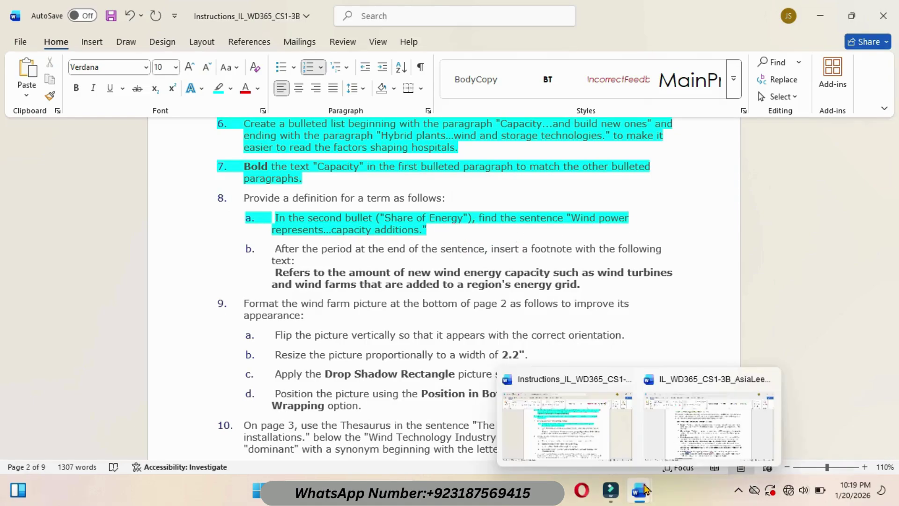
left_click(675, 426)
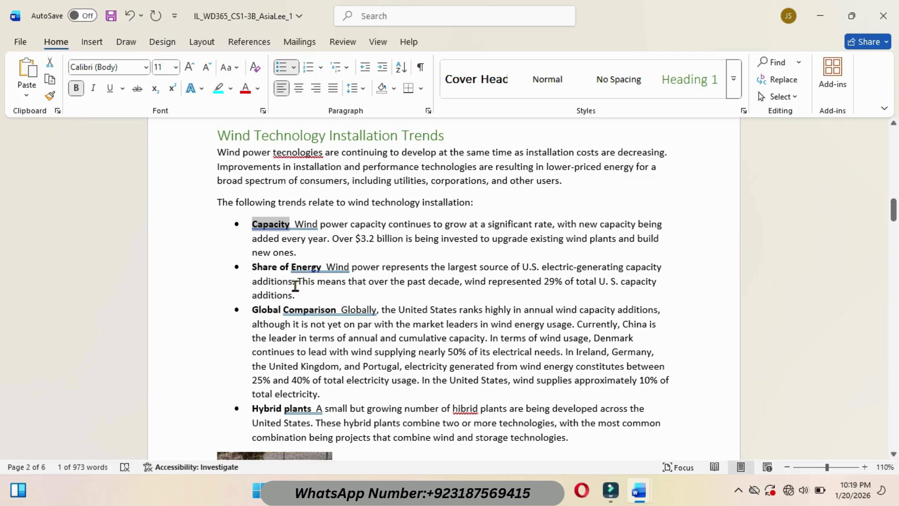
left_click(291, 281)
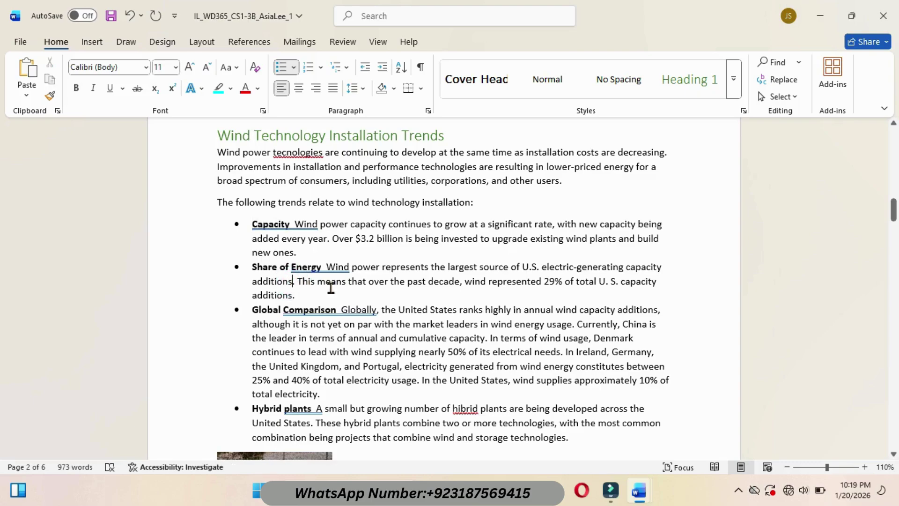
- In the instructions document, highlight step 8b about inserting a footnote, through the word "Refers", in turquoise
mouse_move(638, 490)
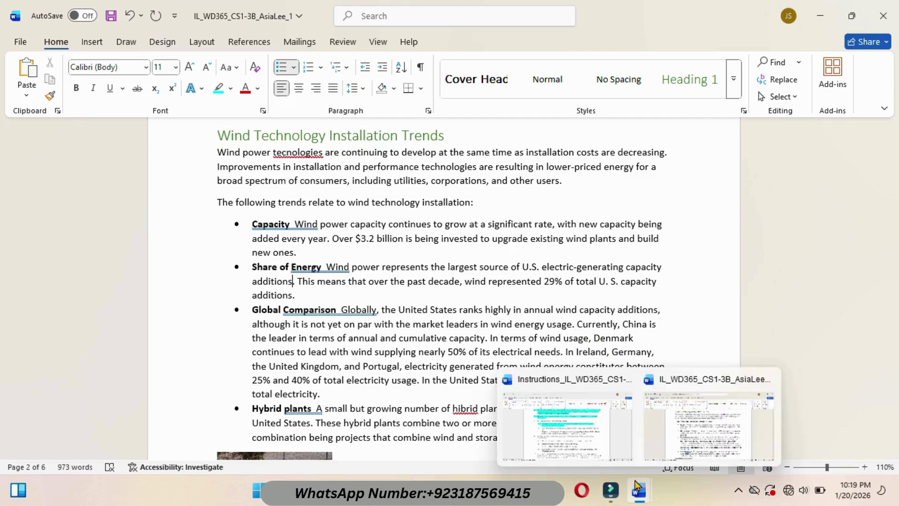
left_click(569, 424)
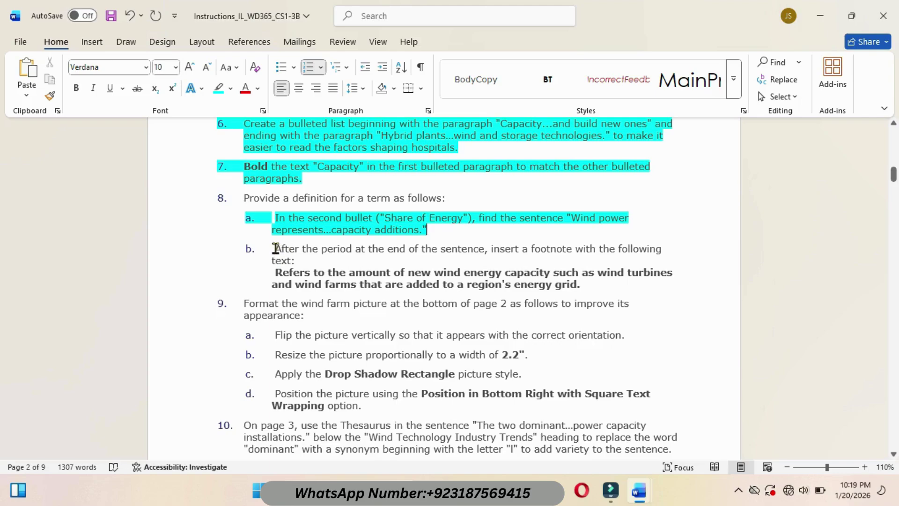
left_click_drag(275, 248, 310, 272)
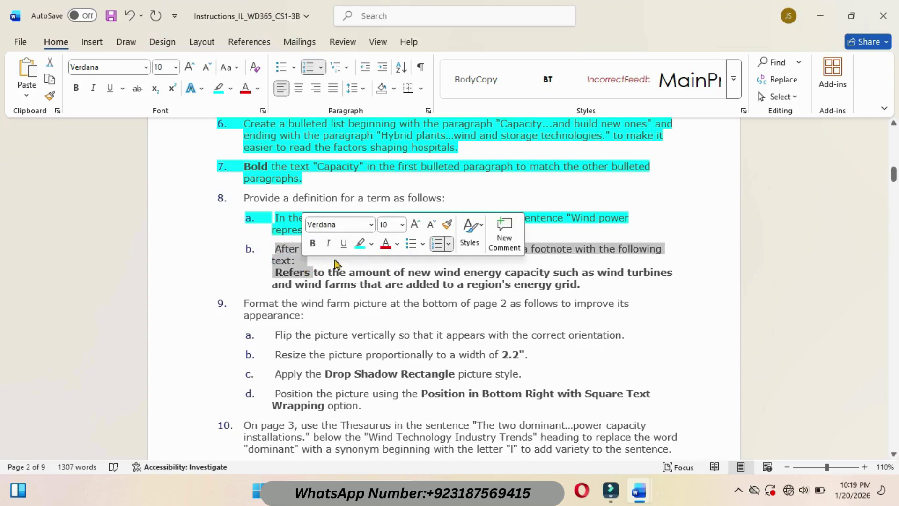
left_click(360, 243)
left_click(358, 258)
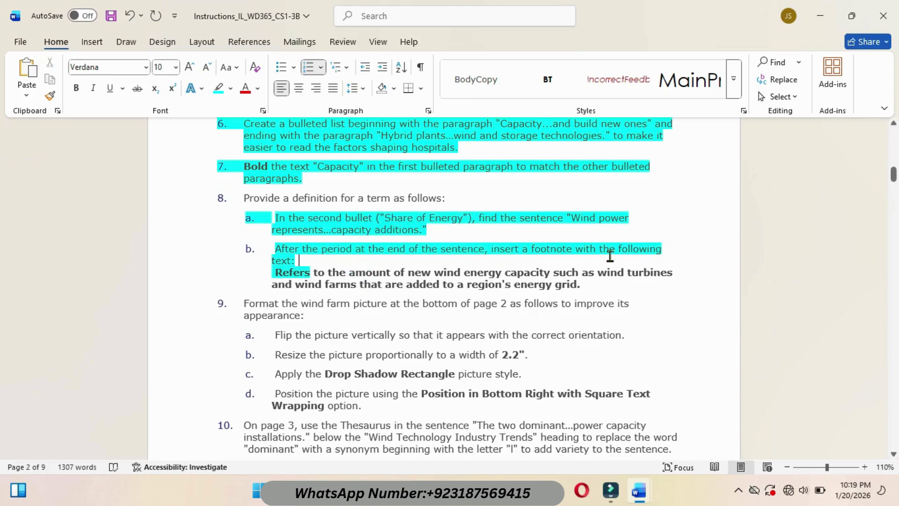
- In the report, insert a footnote at the insertion point after "additions" in the "Share of Energy" bullet
mouse_move(639, 490)
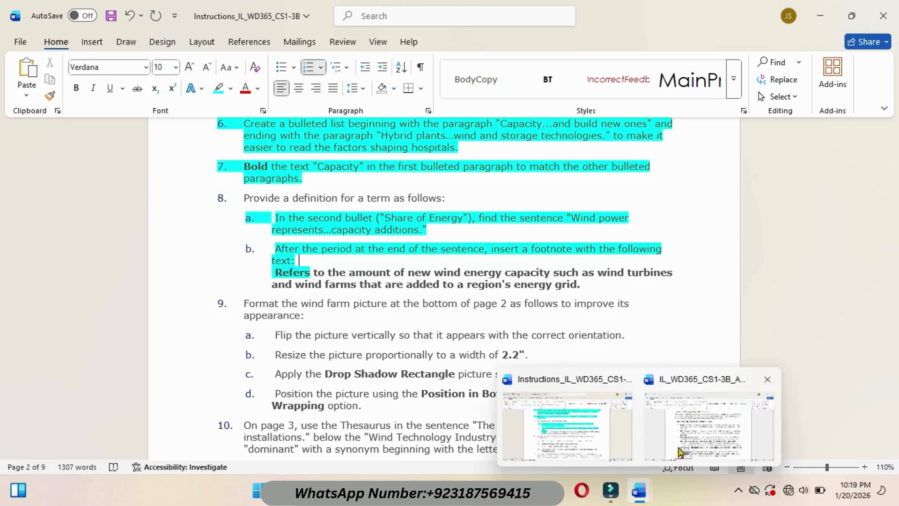
left_click(684, 428)
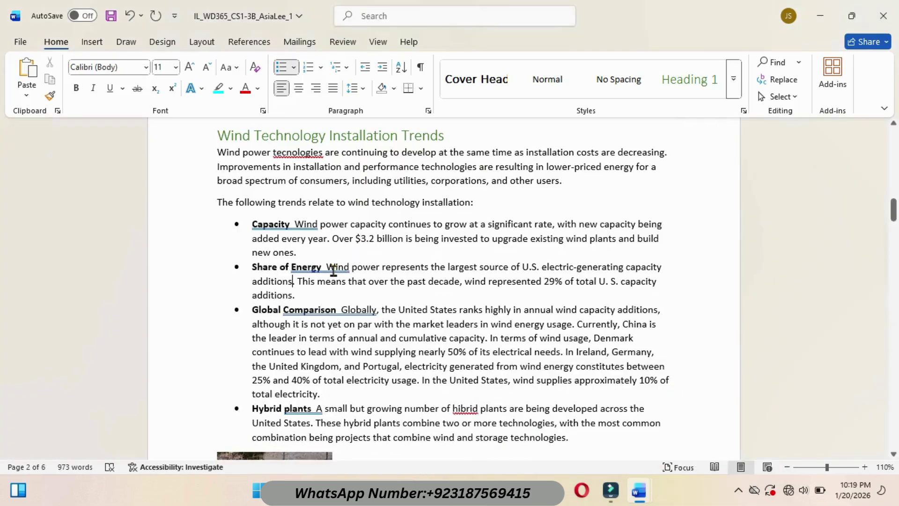
left_click(249, 42)
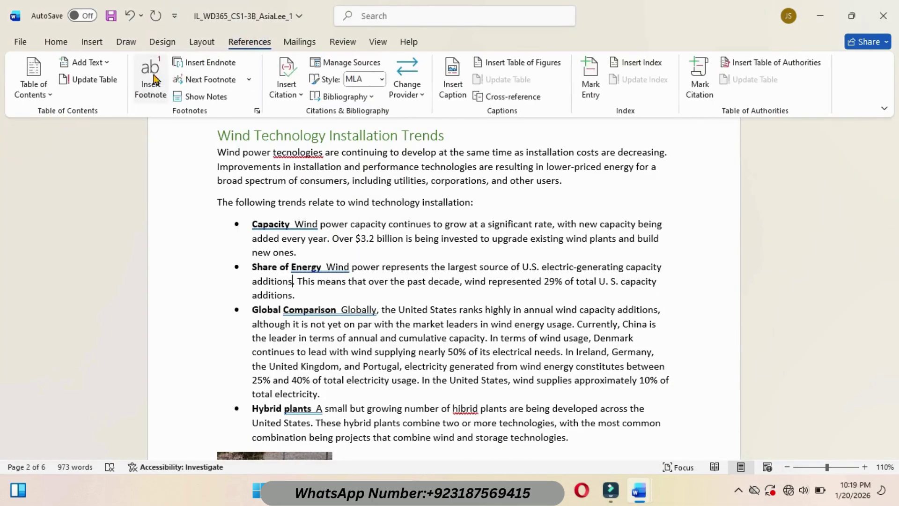
left_click(145, 76)
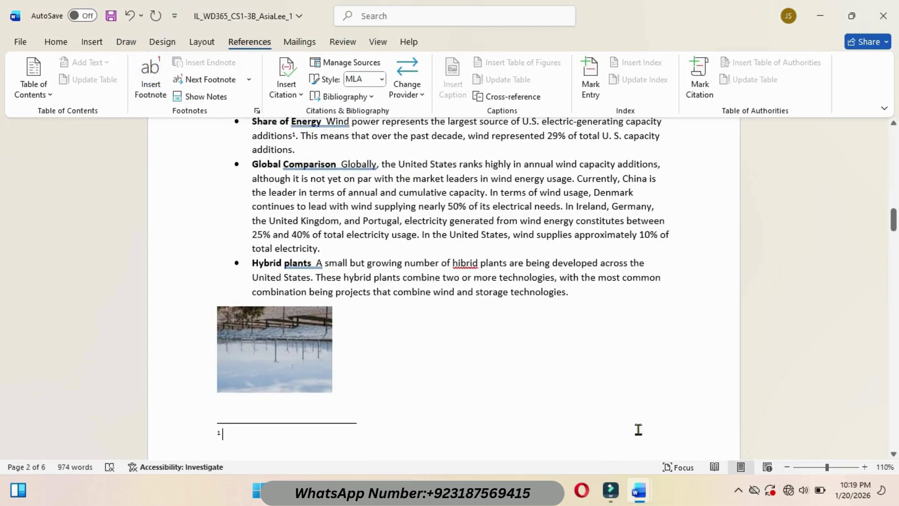
- In the instructions document, undo the turquoise highlight on step 8b
mouse_move(638, 490)
left_click(580, 428)
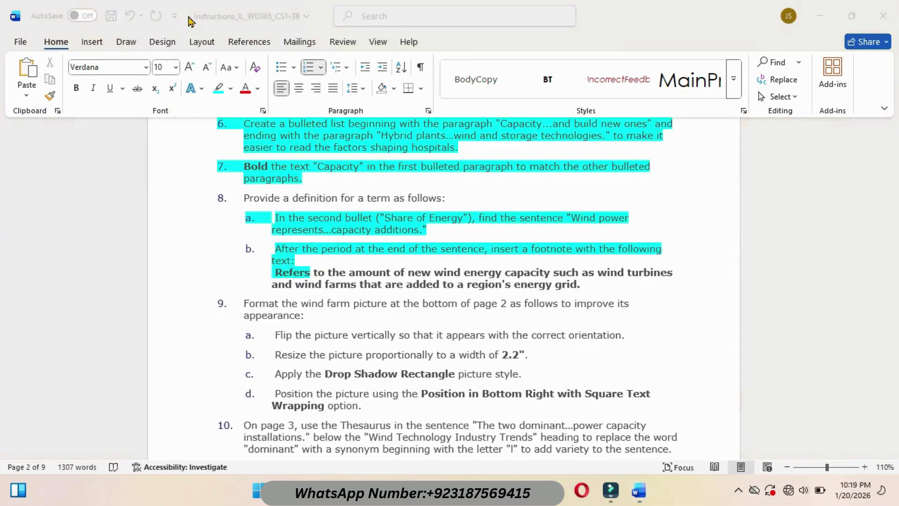
left_click(177, 147)
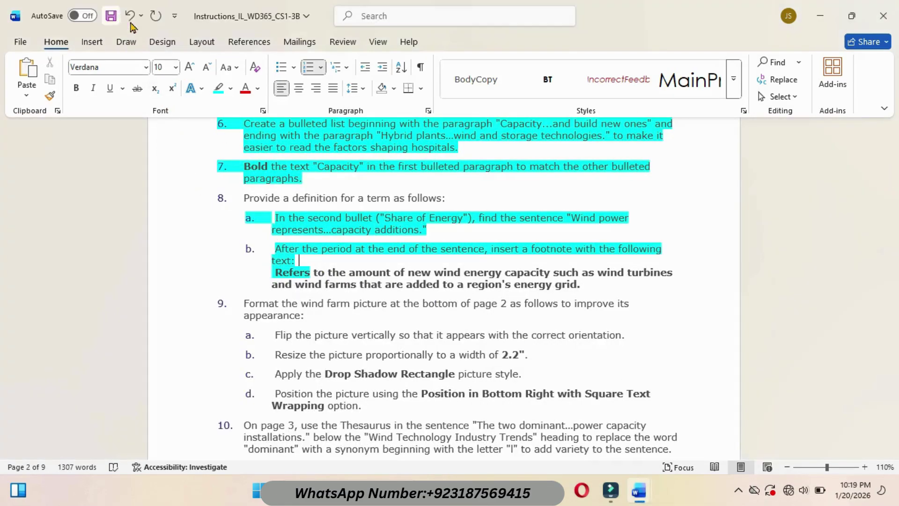
left_click(130, 17)
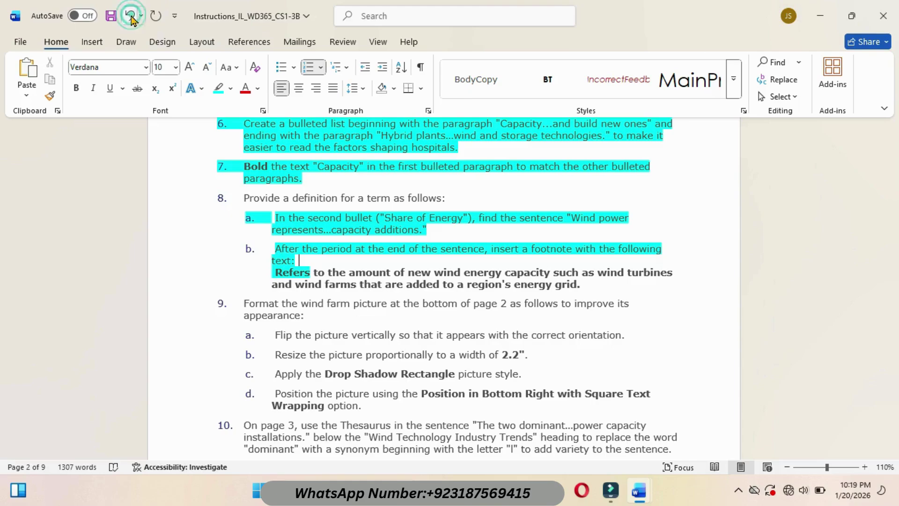
- In the instructions document, copy the bold footnote text of step 8b, from "Refers to the amount" through "energy grid."
left_click(275, 271)
left_click_drag(275, 271, 569, 283)
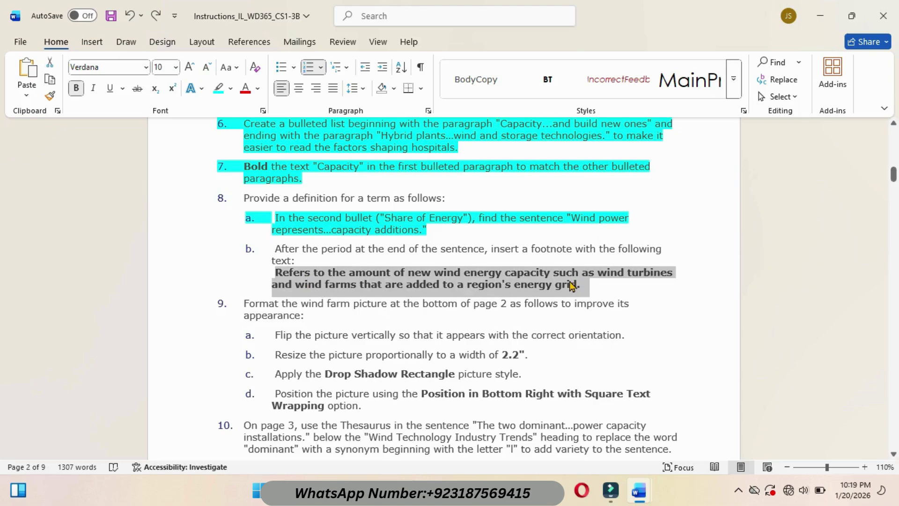
right_click(570, 284)
left_click(609, 209)
- In the report, paste the copied definition into the footnote as text only and delete the trailing blank after it
mouse_move(639, 490)
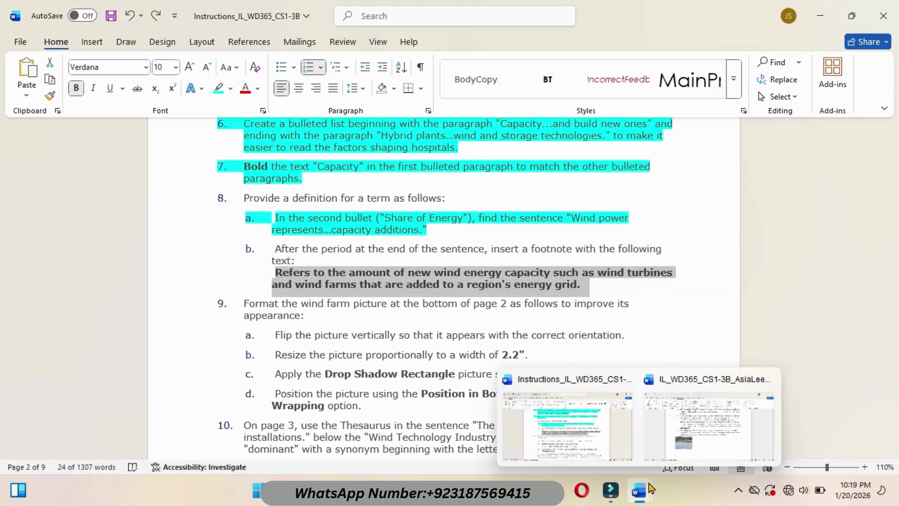
left_click(672, 442)
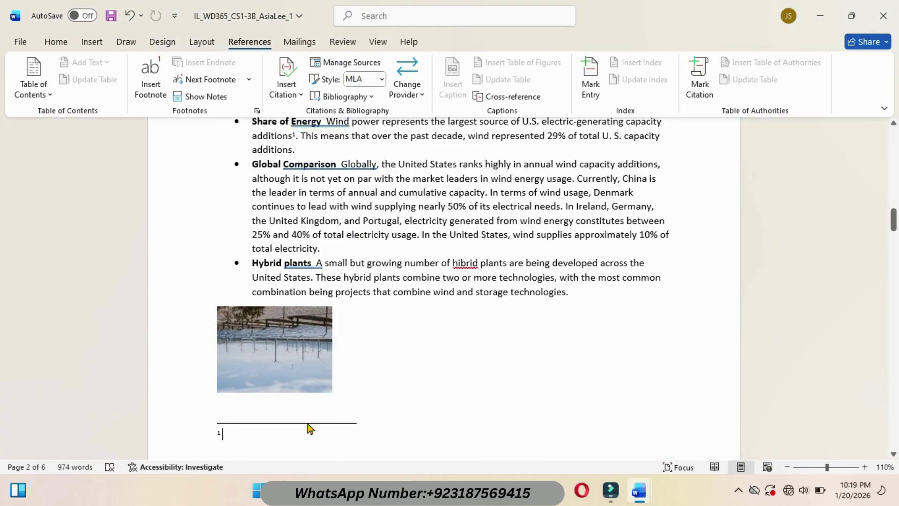
key("ctrl+v")
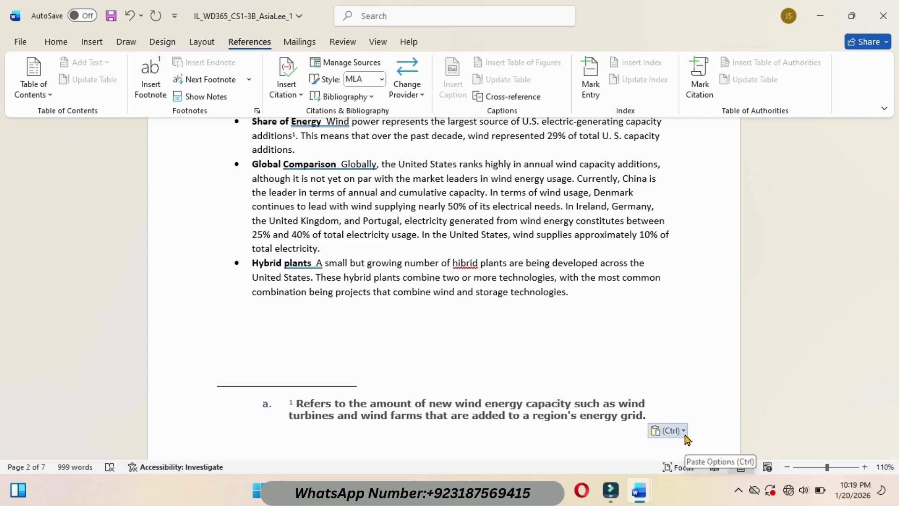
left_click(683, 431)
left_click(738, 392)
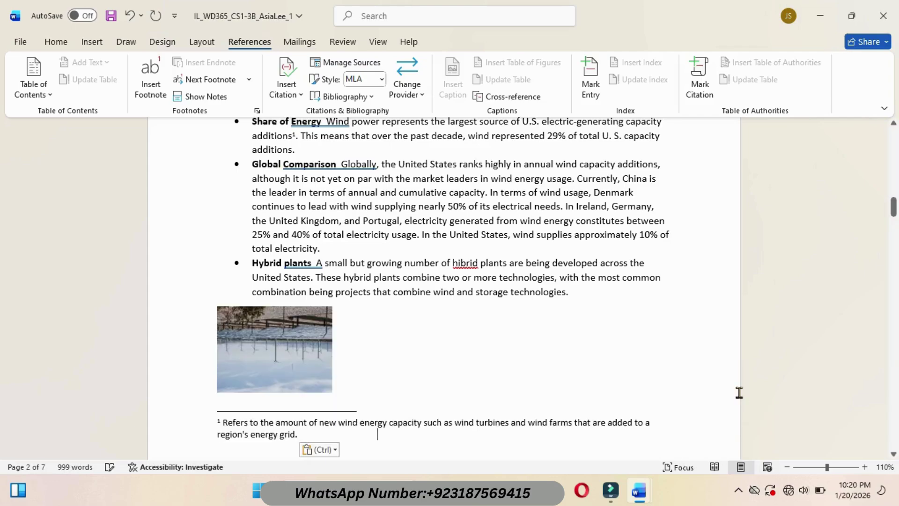
key("BackSpace")
- In the instructions document, highlight step 9a about flipping the picture vertically in turquoise
mouse_move(639, 490)
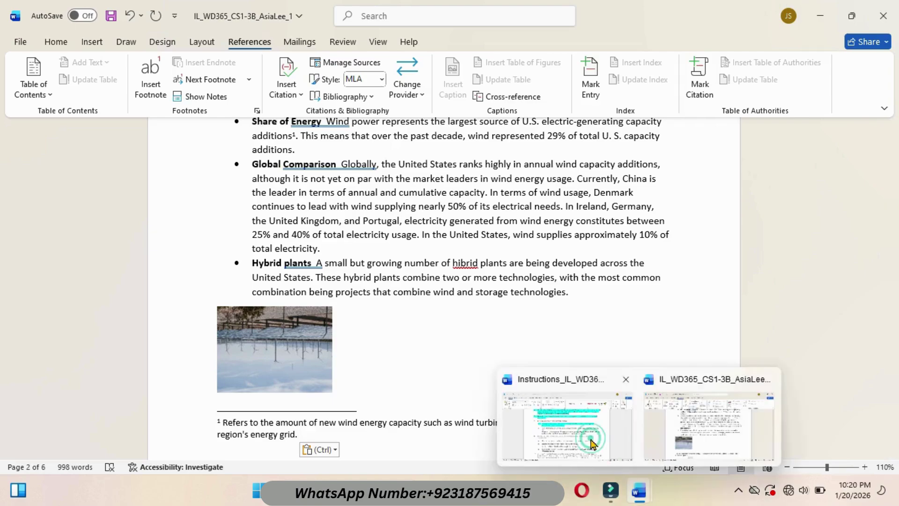
left_click(590, 424)
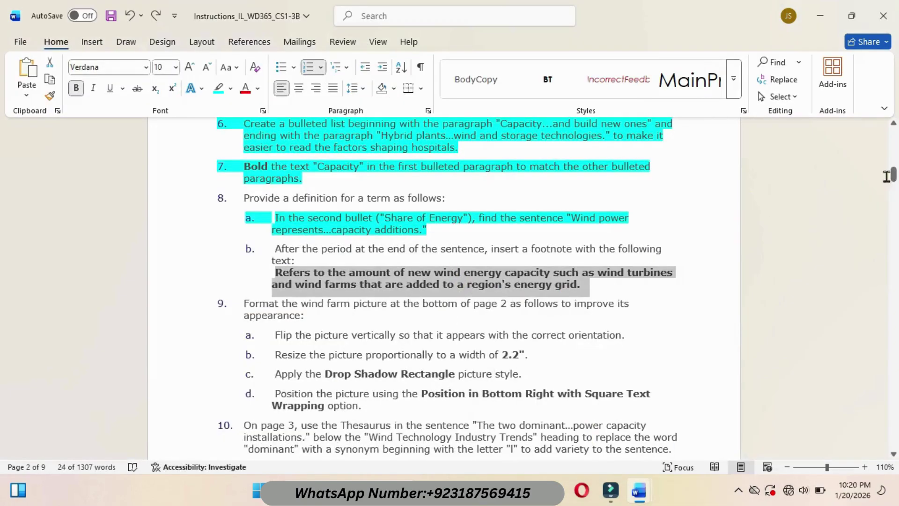
left_click_drag(893, 177, 893, 182)
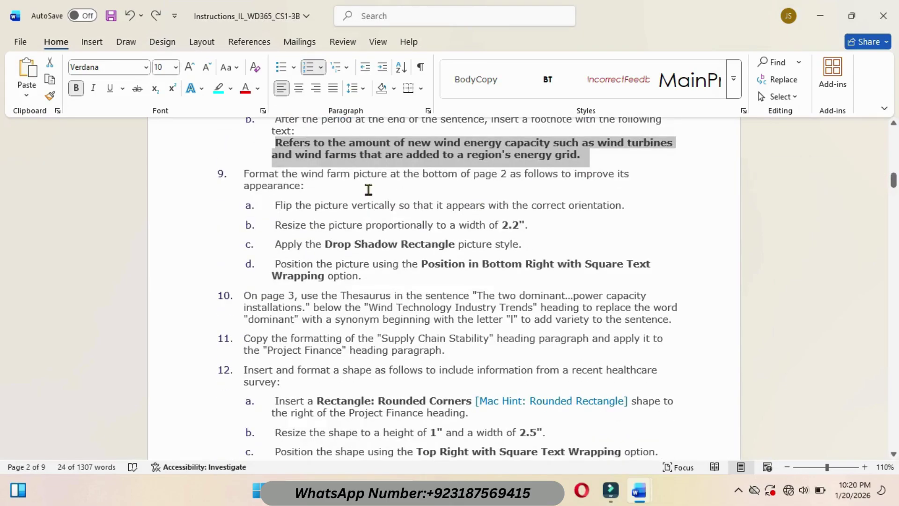
left_click_drag(280, 205, 682, 204)
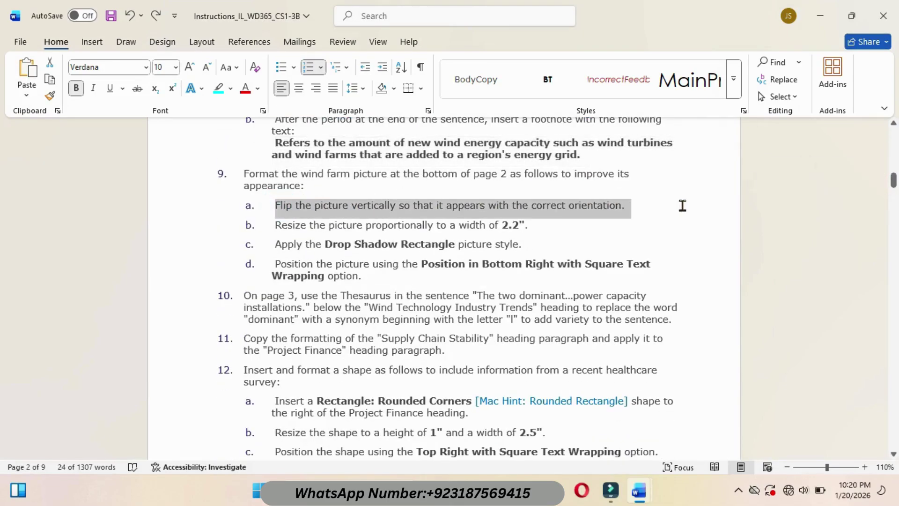
left_click(732, 185)
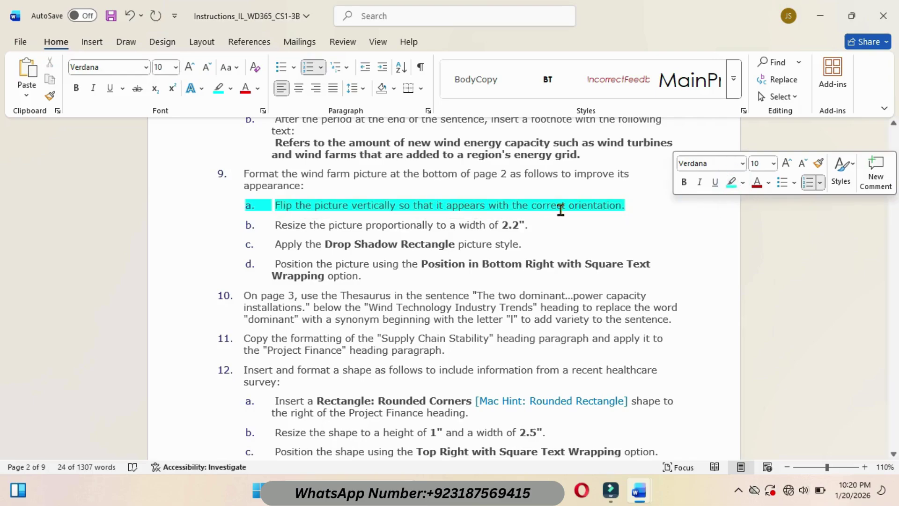
- In the report, flip the wind farm picture at the end of page 2 vertically
mouse_move(639, 490)
left_click(745, 407)
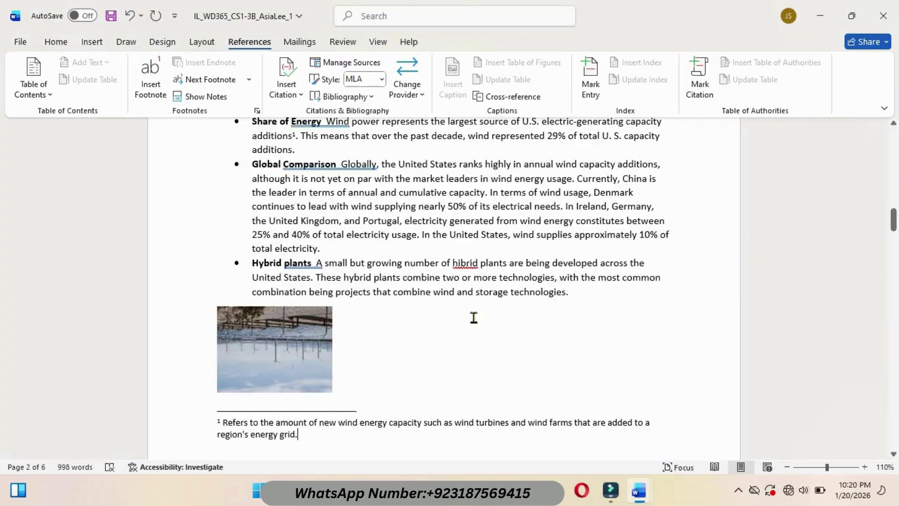
left_click(285, 346)
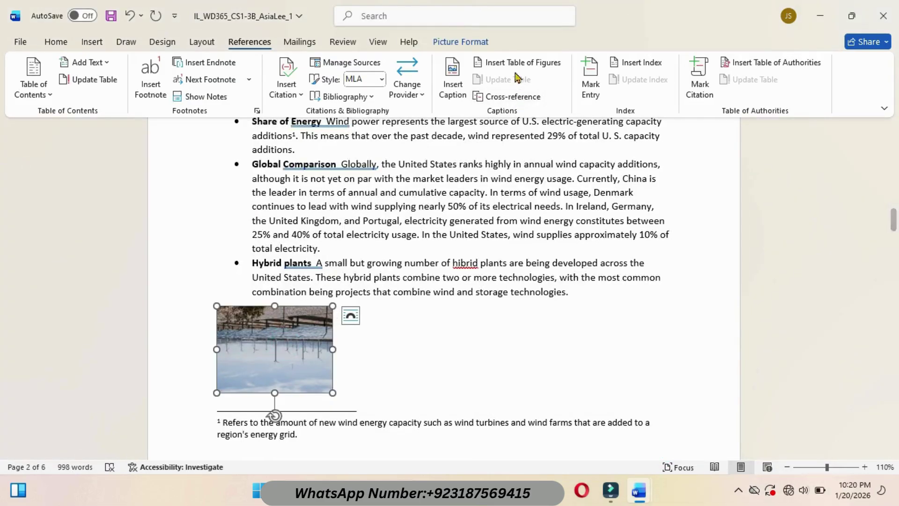
left_click(463, 42)
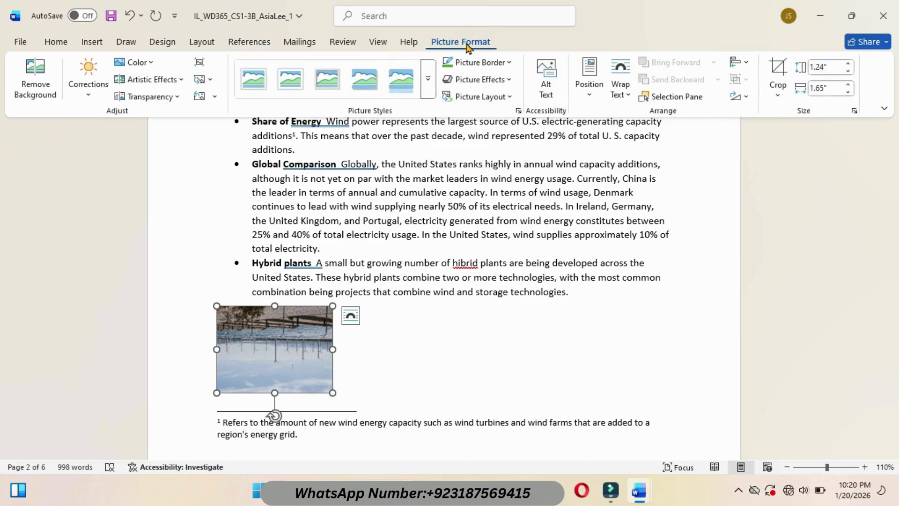
left_click(745, 97)
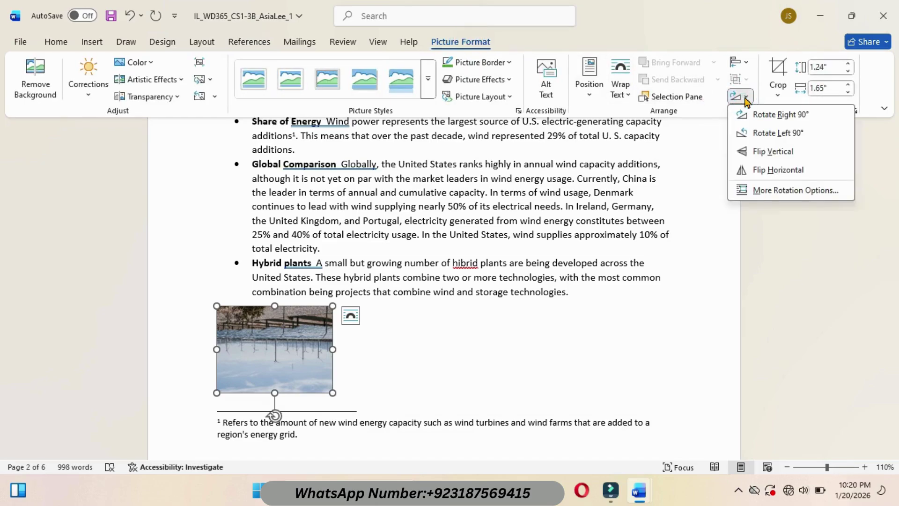
left_click(779, 155)
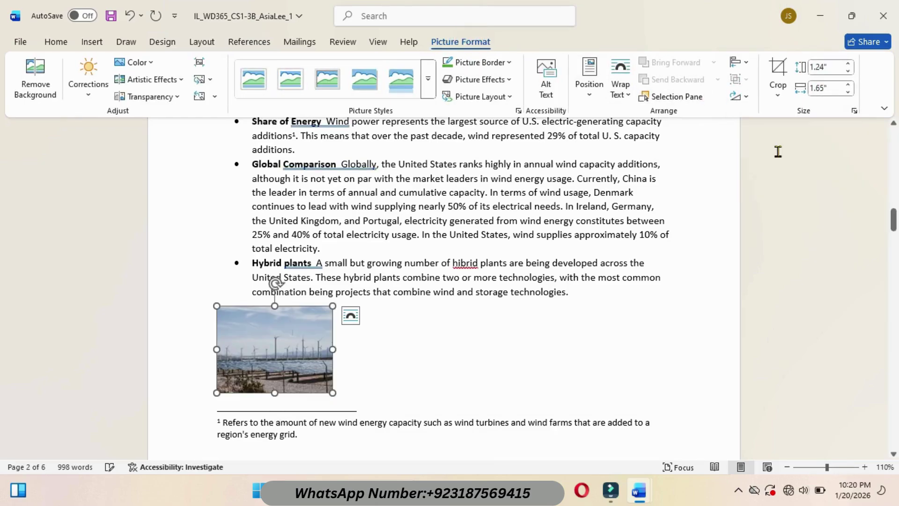
- Try to resize the wind farm picture proportionally to a width of 2.2", and undo the resize
left_click(827, 89)
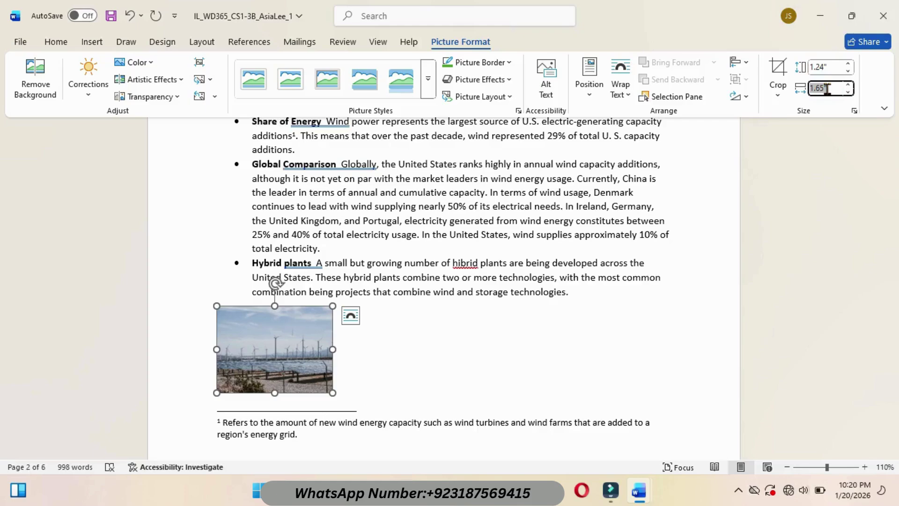
type("2.2")
key("Return")
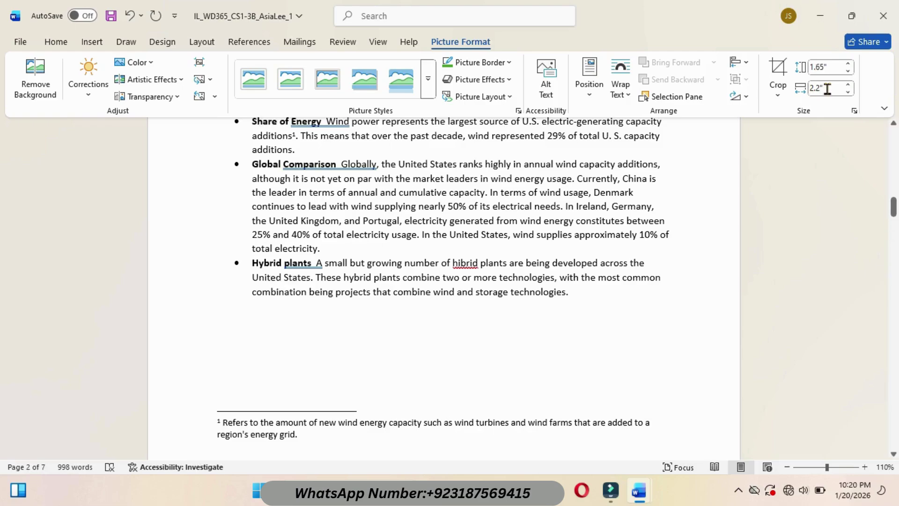
left_click(129, 17)
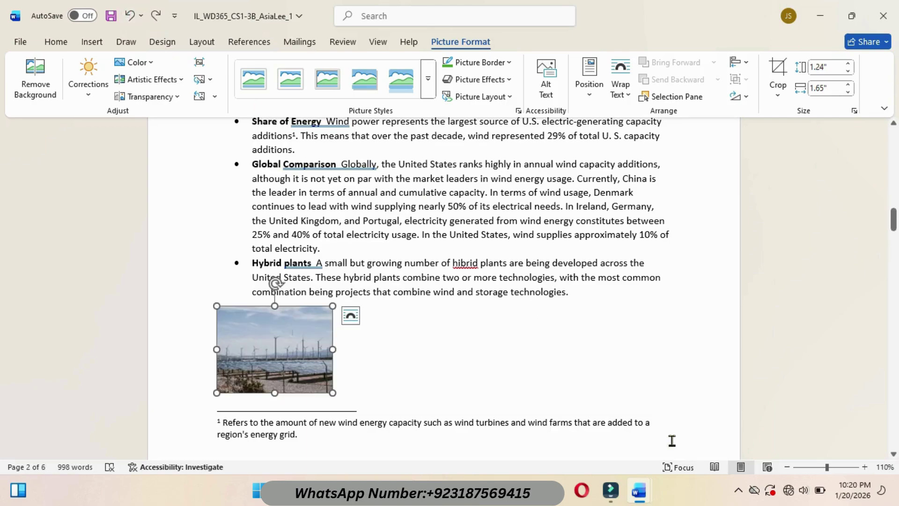
- In the instructions document, highlight steps 9b through 9d about the picture's size, style and position in turquoise
mouse_move(637, 492)
left_click(589, 414)
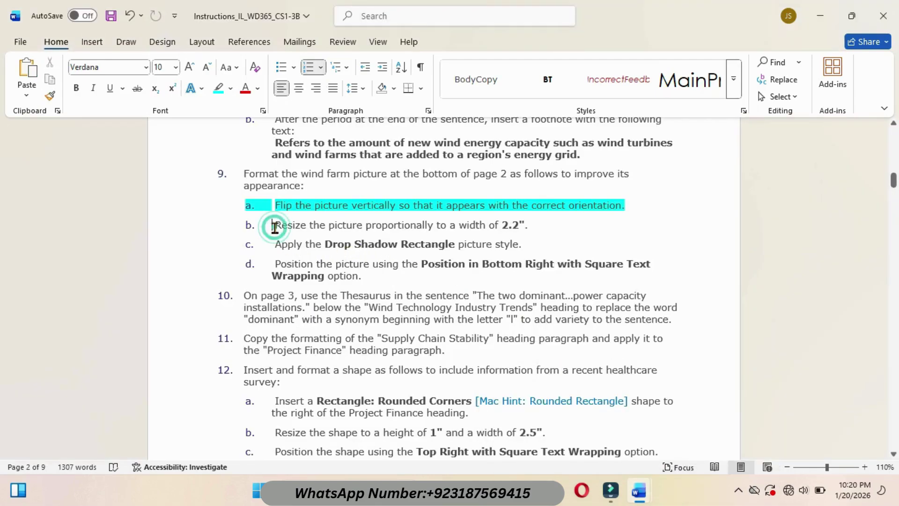
left_click_drag(273, 227, 367, 282)
left_click(423, 264)
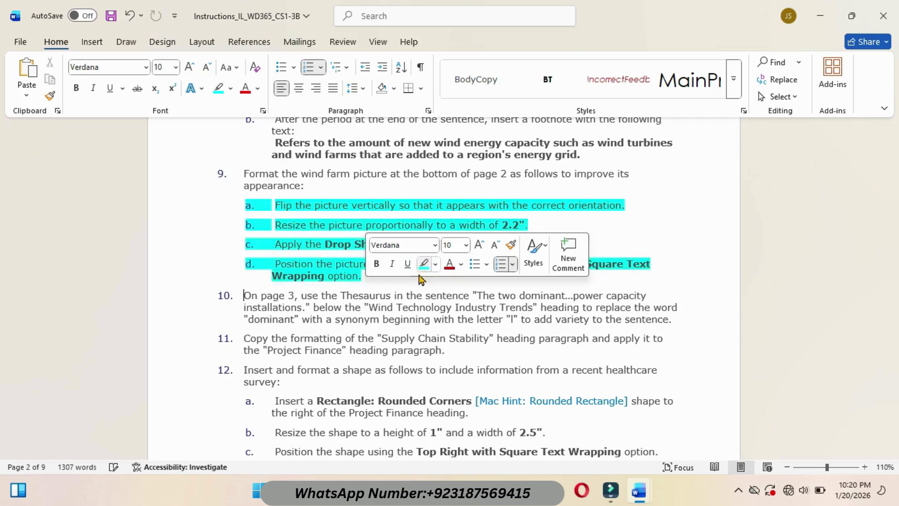
left_click(409, 280)
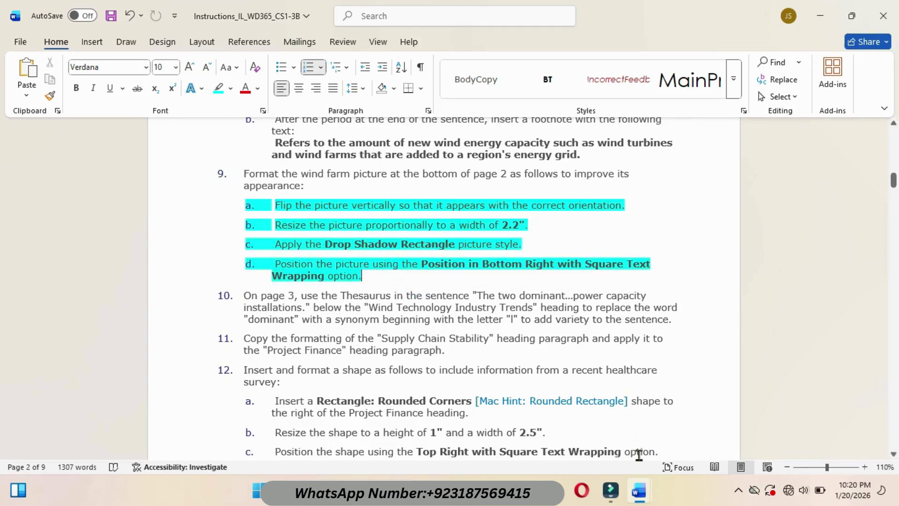
- In the report, place the wind farm picture with the Position in Bottom Right with Square Text Wrapping option
mouse_move(638, 490)
left_click(706, 417)
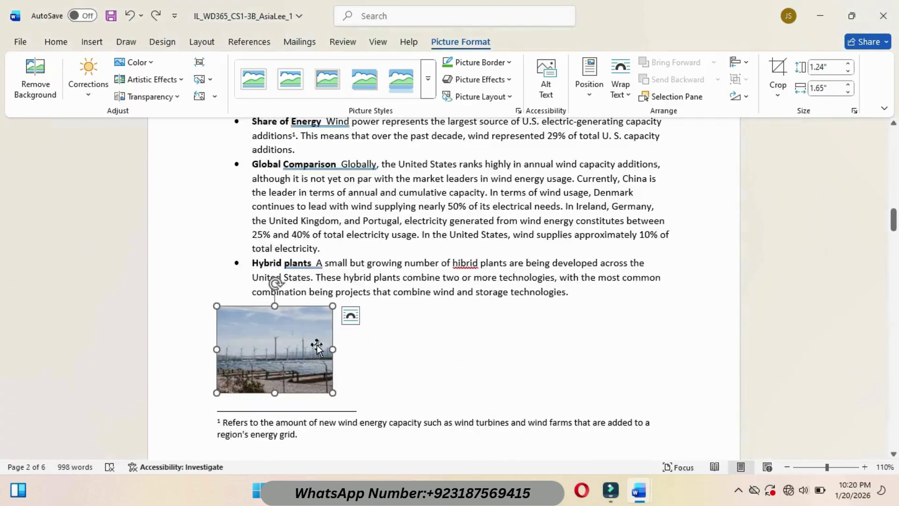
left_click(590, 96)
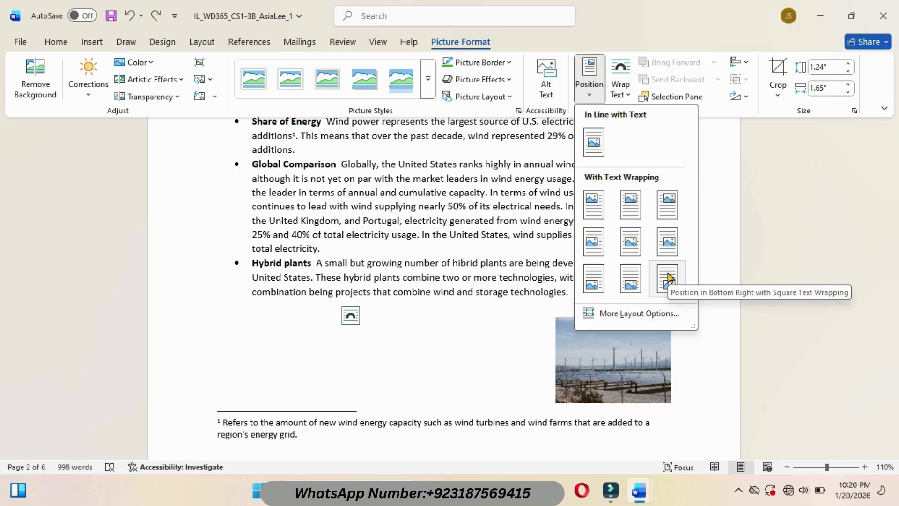
left_click(668, 277)
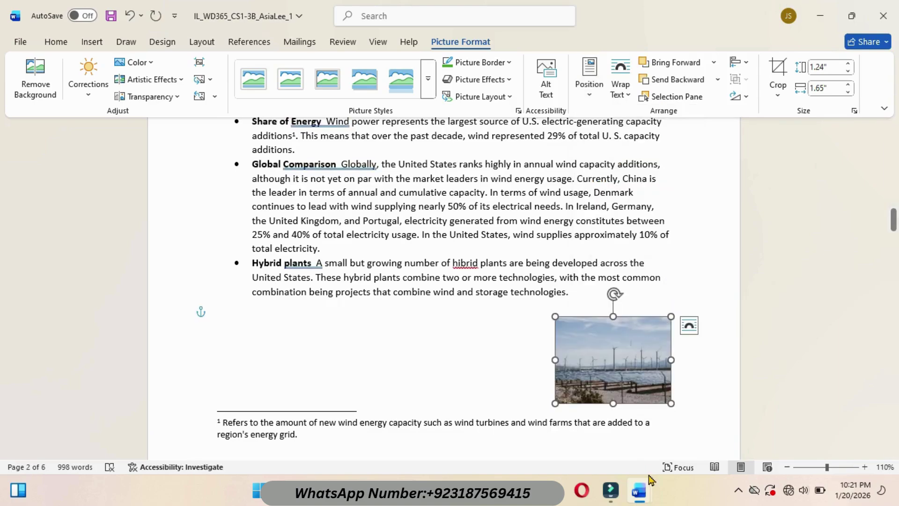
- In the instructions document, highlight step 10 about replacing "dominant" through the Thesaurus in turquoise
mouse_move(633, 471)
left_click(597, 435)
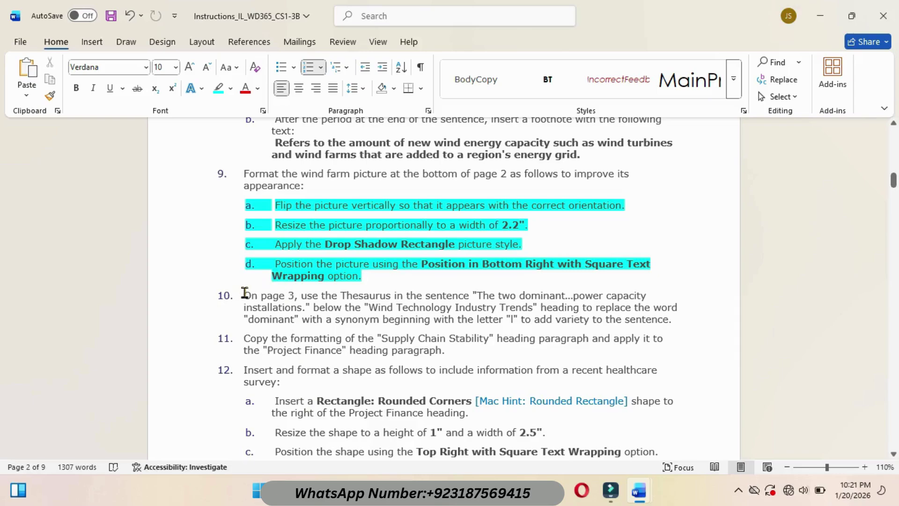
left_click_drag(244, 293, 676, 320)
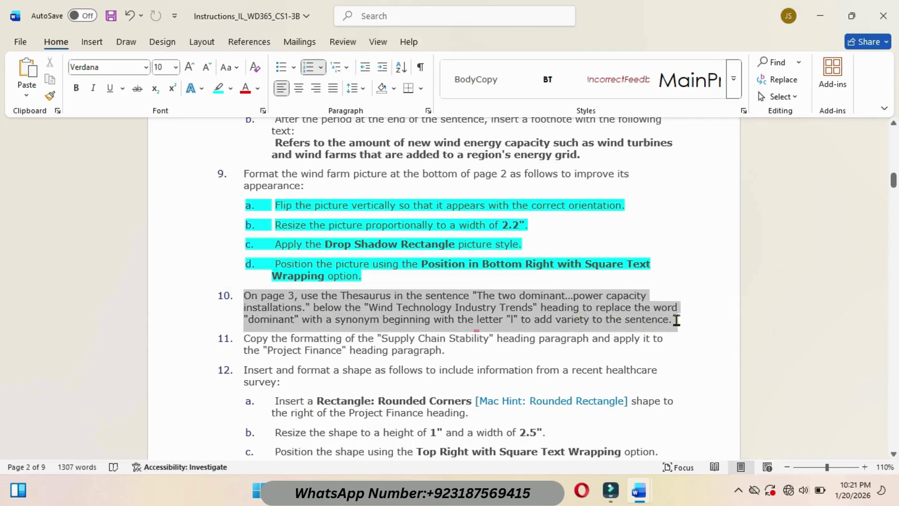
left_click(730, 297)
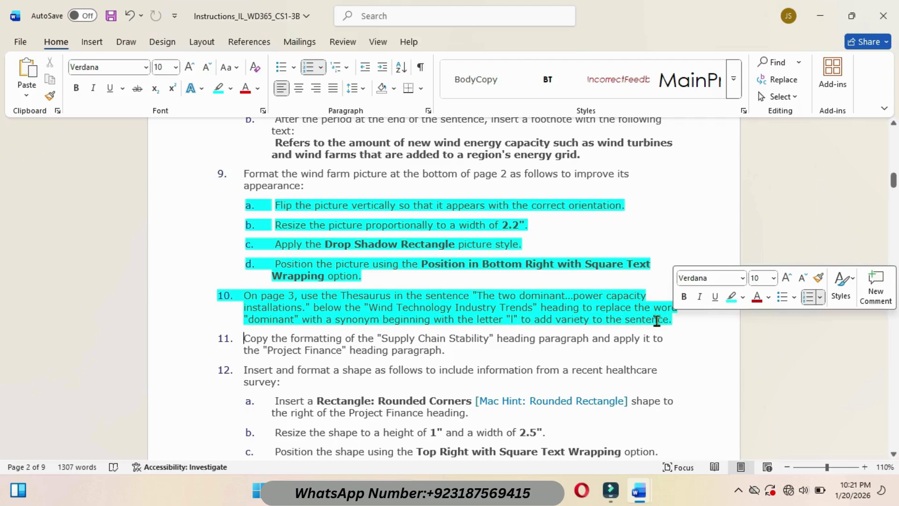
- In the report, replace "dominant" with the synonym "leading" in the first sentence under Wind Technology Industry Trends
mouse_move(641, 487)
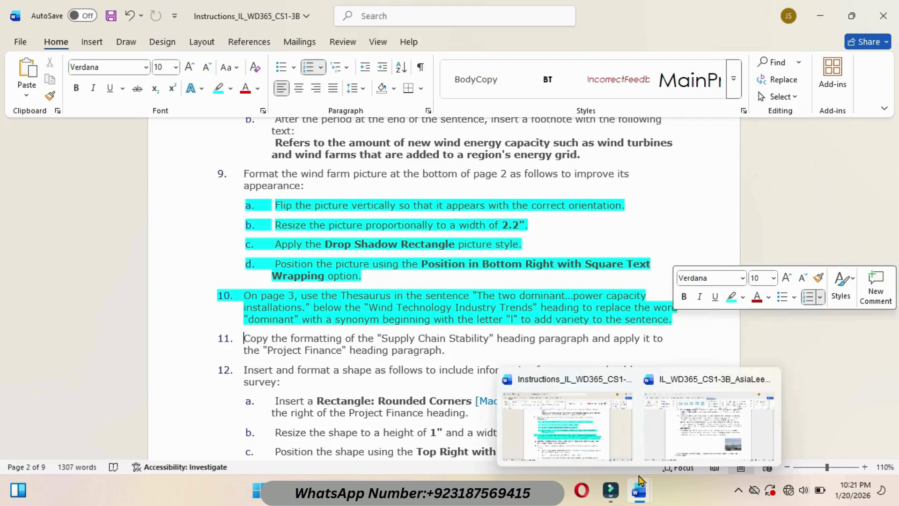
left_click(667, 437)
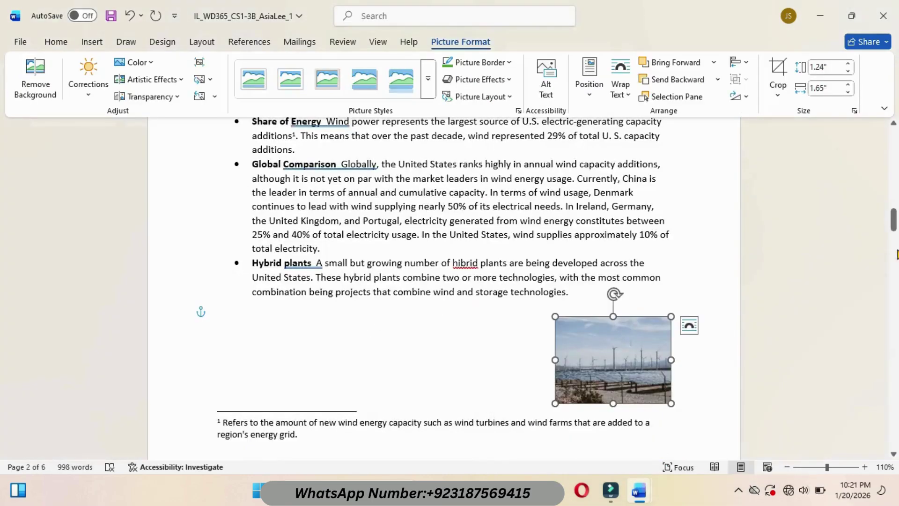
left_click_drag(895, 223, 895, 250)
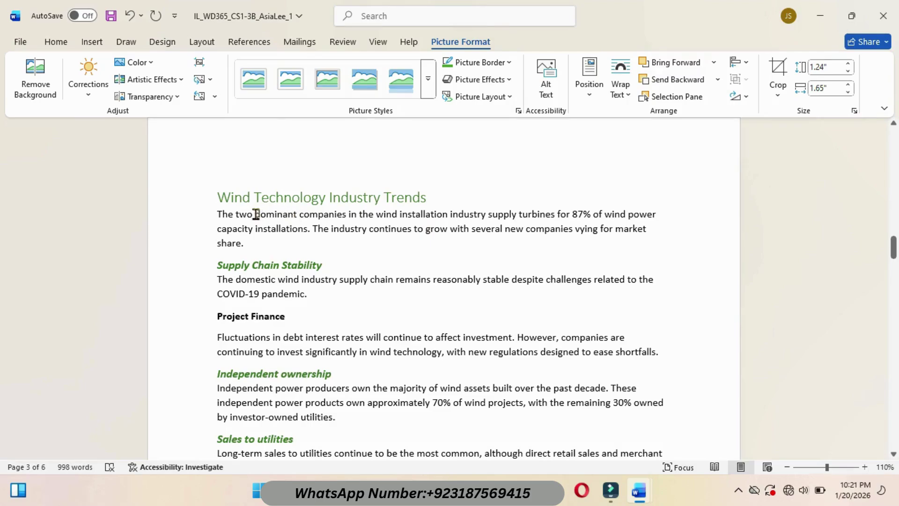
left_click_drag(256, 214, 297, 215)
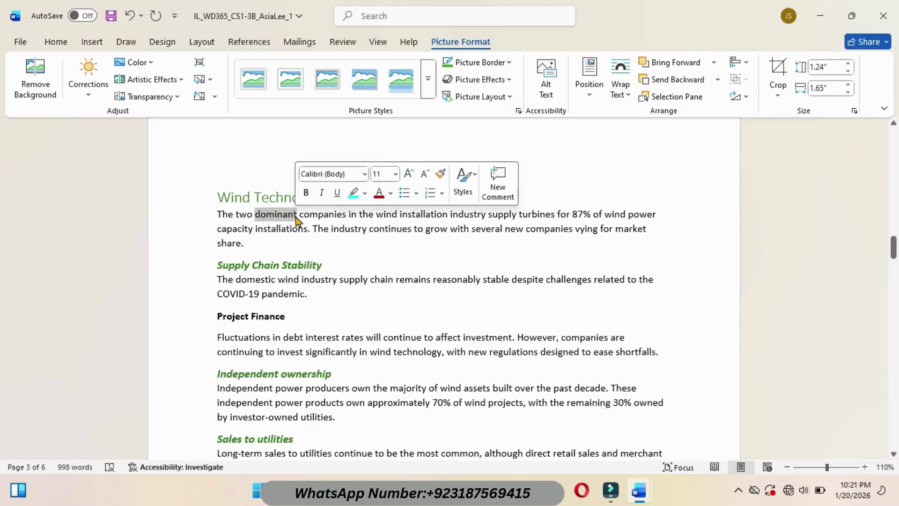
right_click(295, 220)
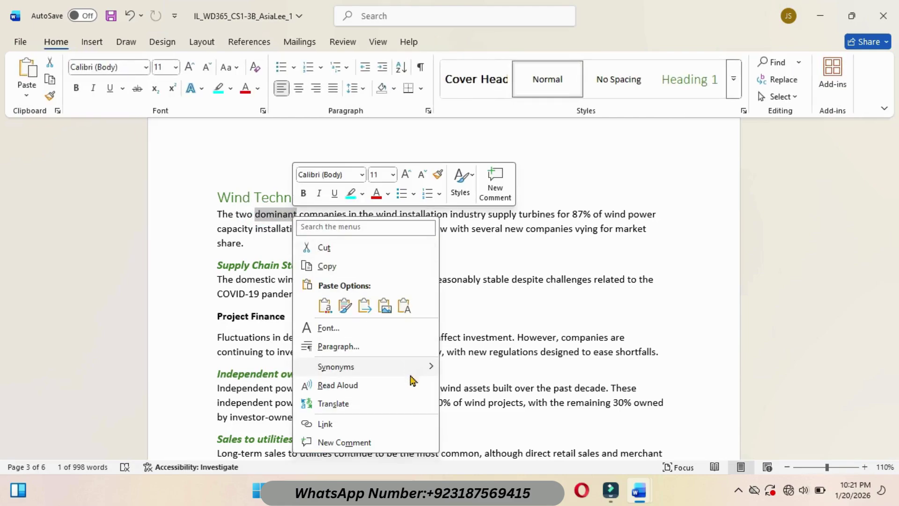
mouse_move(436, 369)
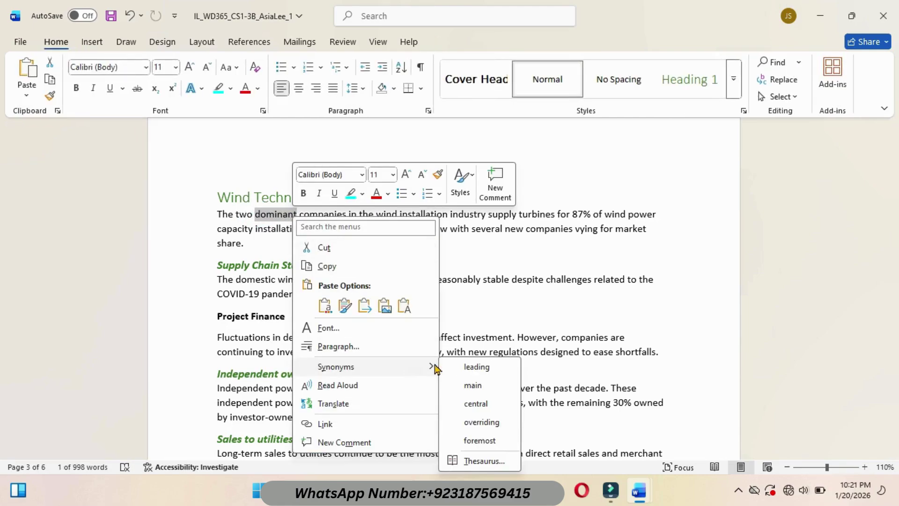
left_click(475, 367)
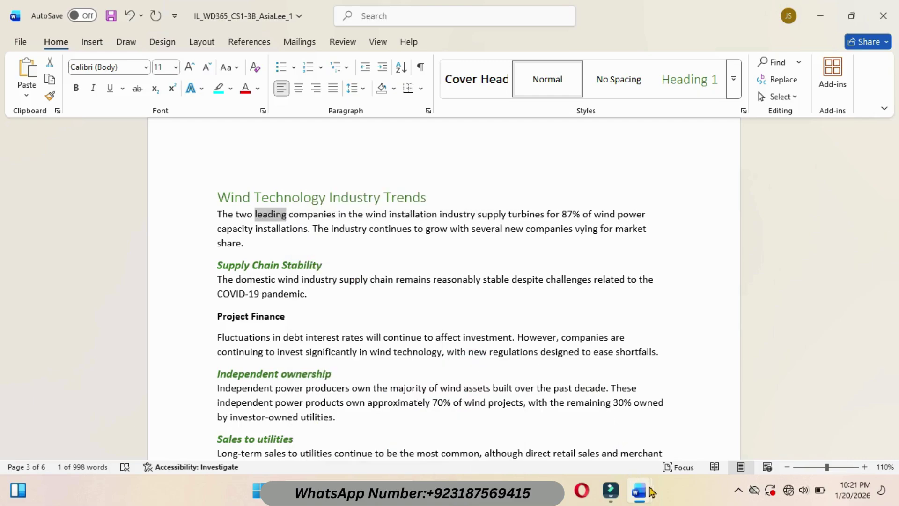
- In the instructions document, highlight step 11 about copying the heading formatting in turquoise
mouse_move(639, 490)
left_click(588, 430)
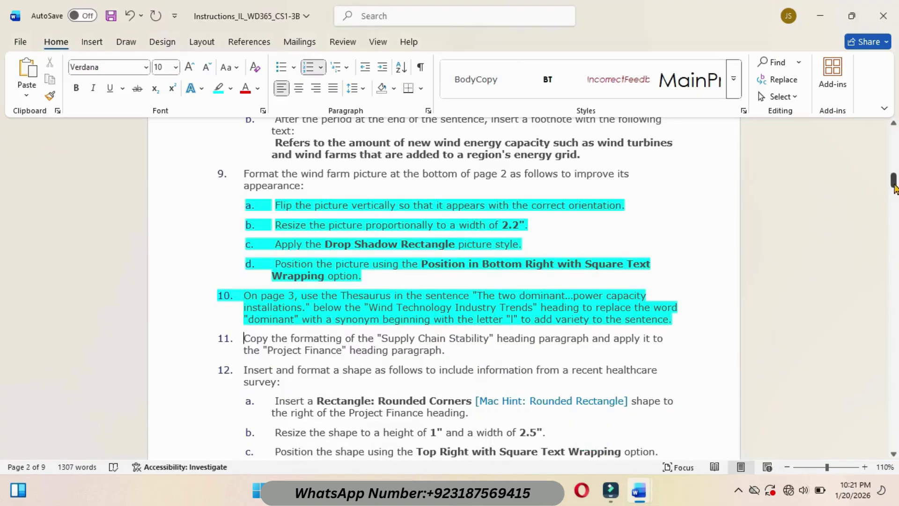
left_click_drag(894, 182, 893, 190)
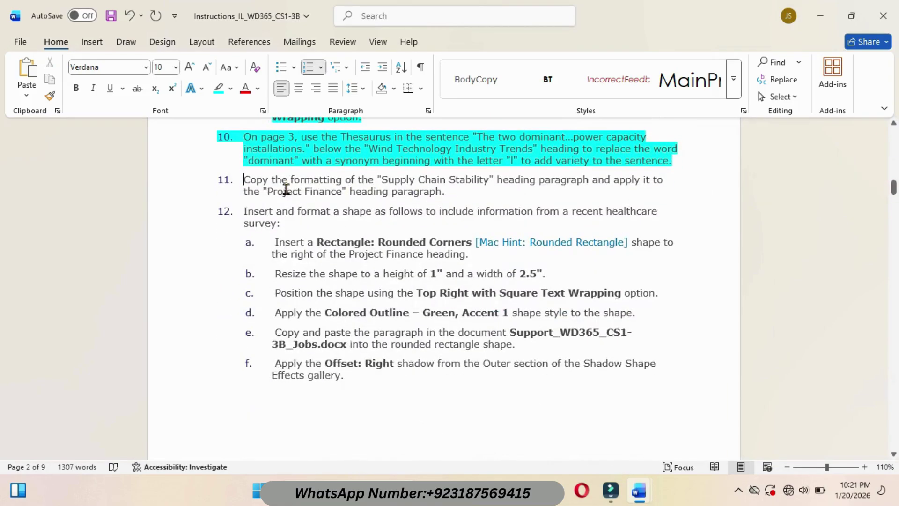
left_click_drag(243, 180, 451, 195)
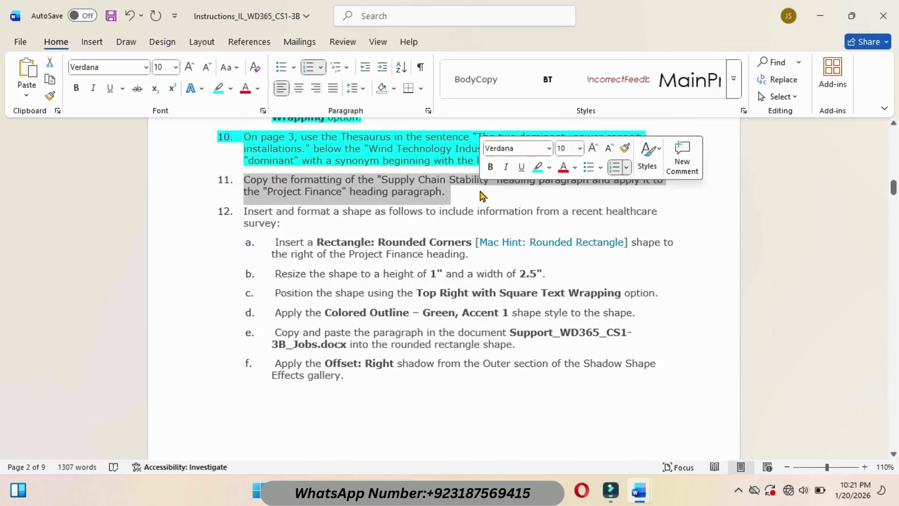
left_click(538, 171)
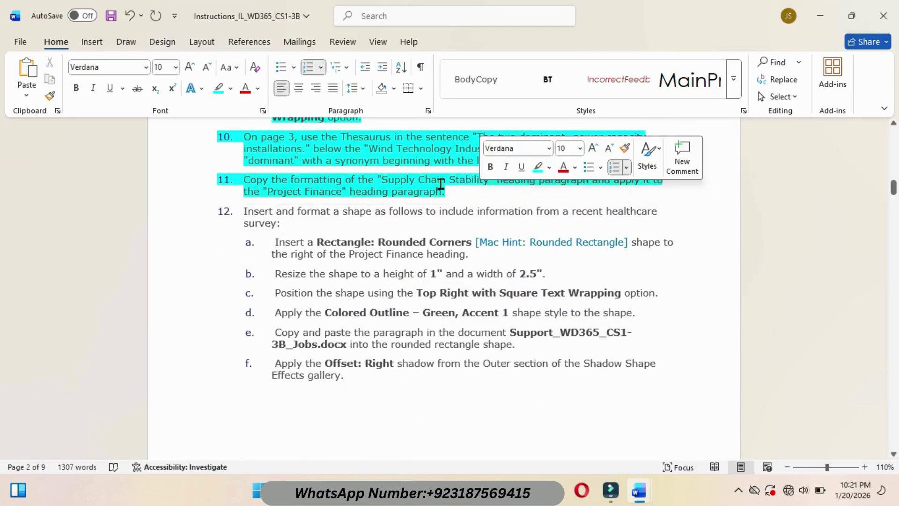
left_click(478, 186)
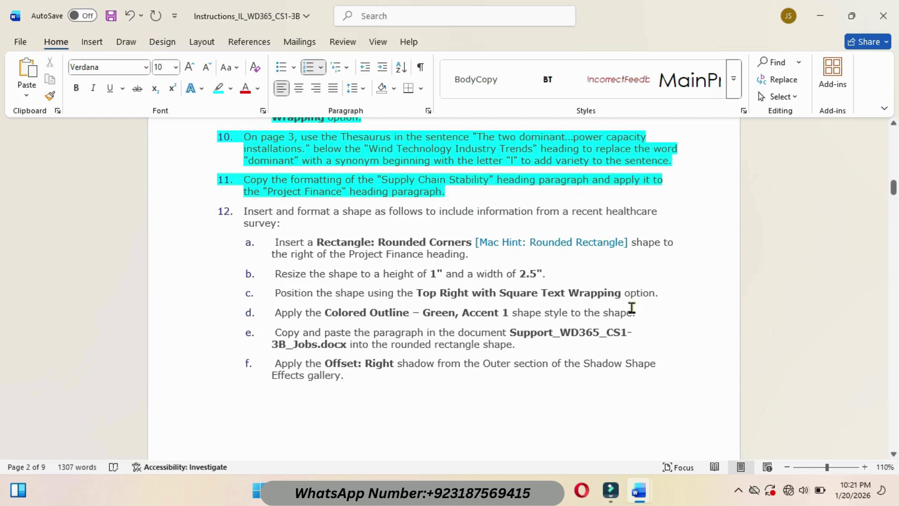
- In the report, copy the formatting of the "Supply Chain Stability" heading onto the "Project Finance" heading with Format Painter
mouse_move(639, 490)
left_click(664, 447)
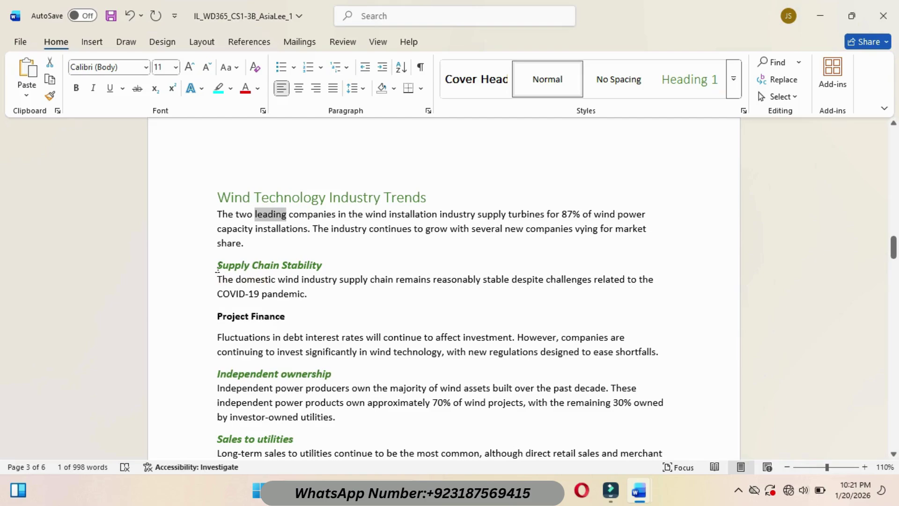
left_click_drag(218, 265, 328, 265)
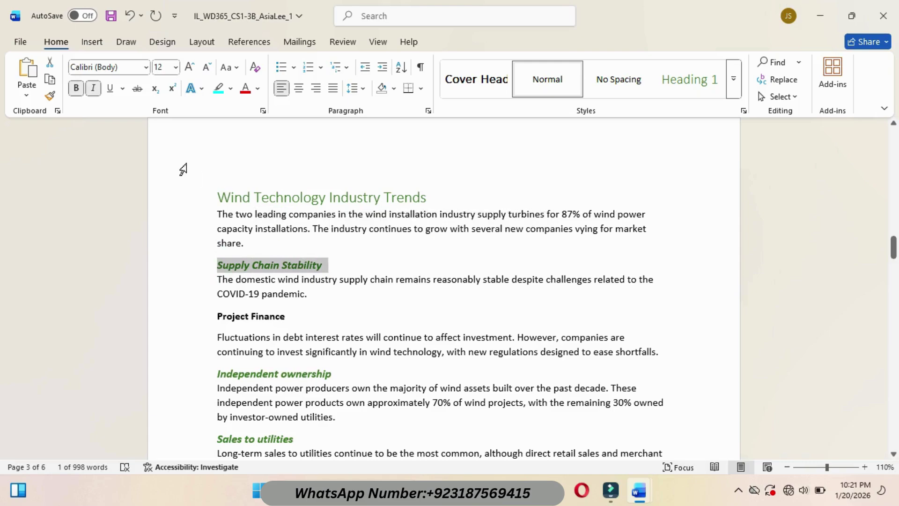
left_click(50, 95)
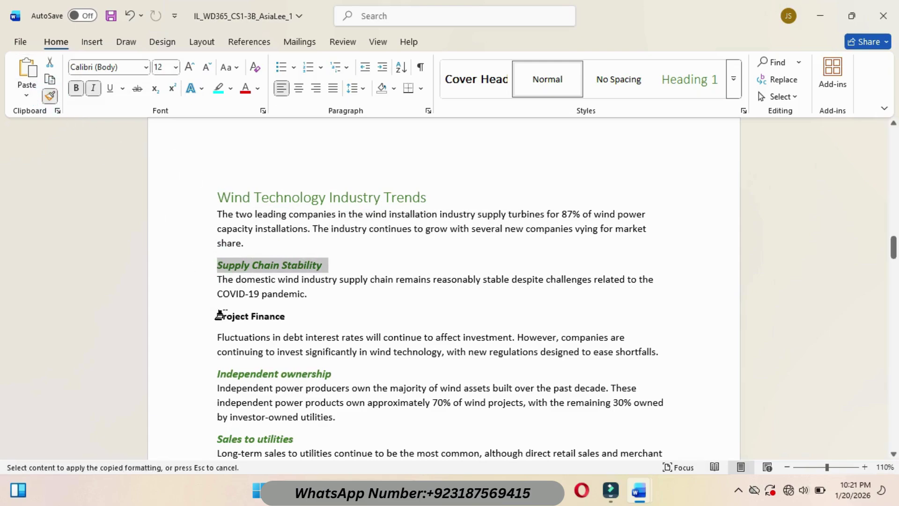
left_click_drag(209, 317, 305, 321)
- In the instructions document, highlight step 12a about inserting a Rectangle: Rounded Corners shape in turquoise
mouse_move(638, 487)
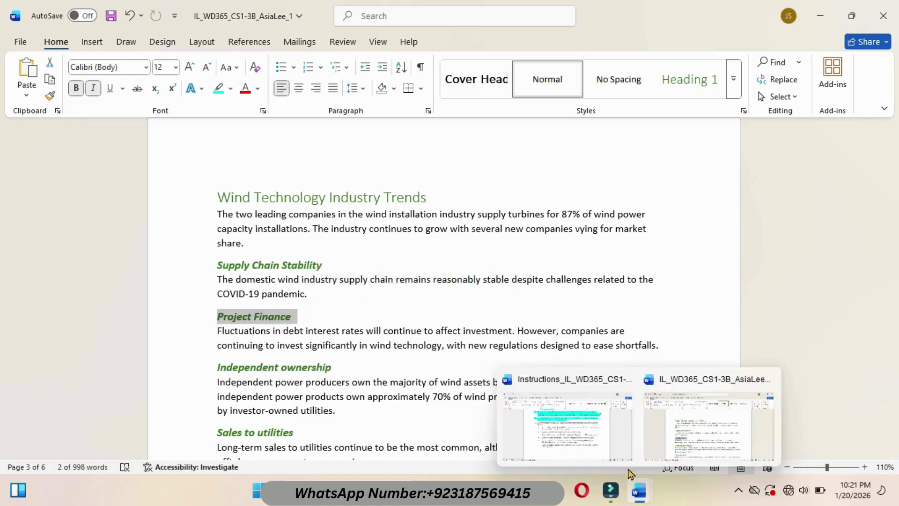
left_click(582, 431)
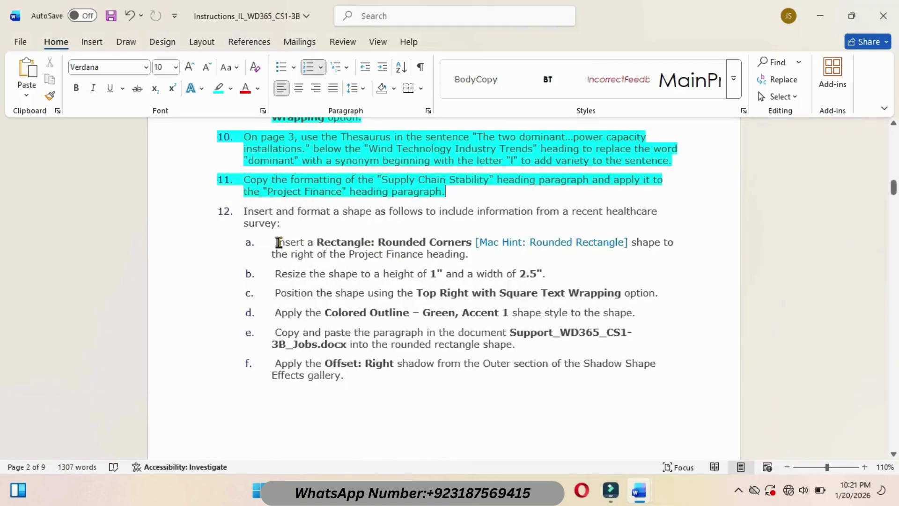
left_click_drag(278, 242, 491, 261)
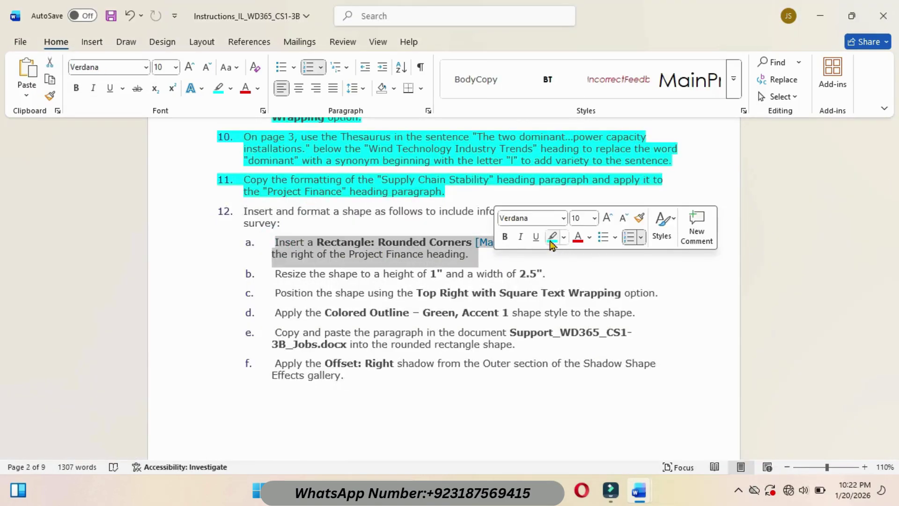
left_click(552, 236)
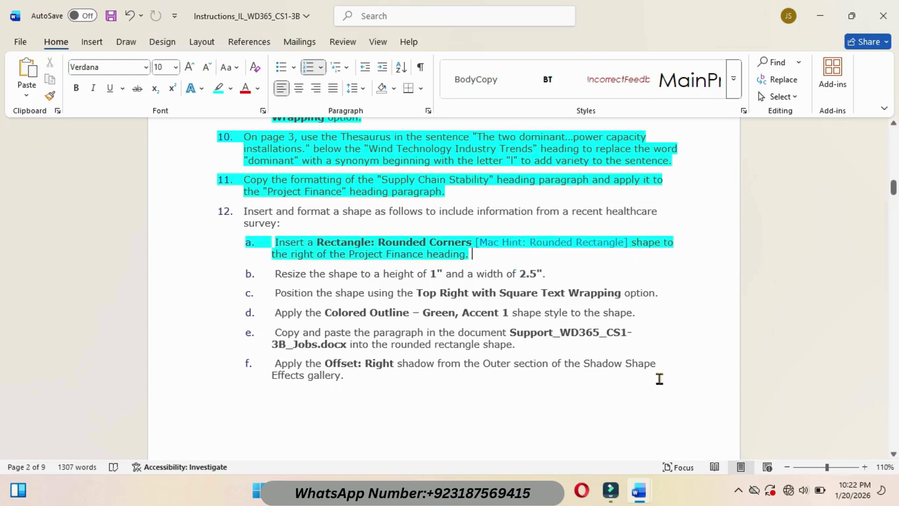
- In the report, draw a Rectangle: Rounded Corners shape about 0.96" wide and 0.22" high, just above and right of the "Supply Chain Stability" heading
mouse_move(640, 492)
left_click(679, 447)
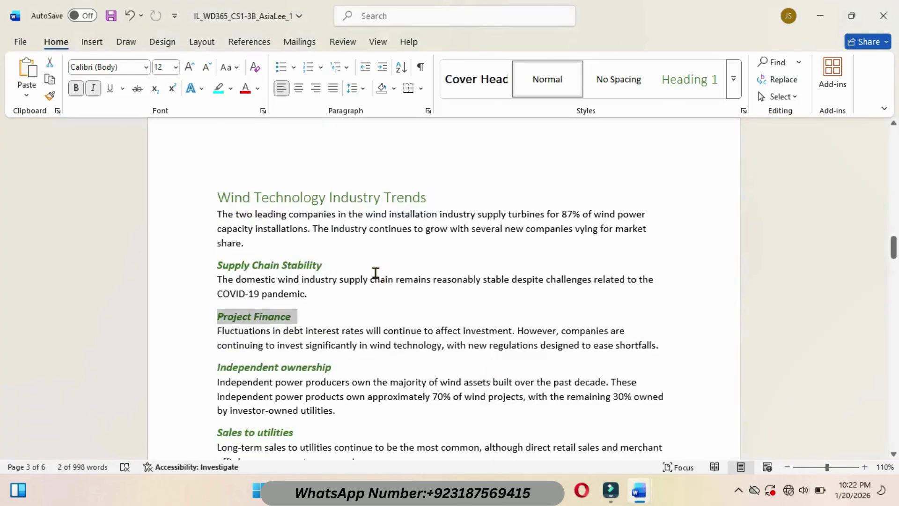
left_click(92, 41)
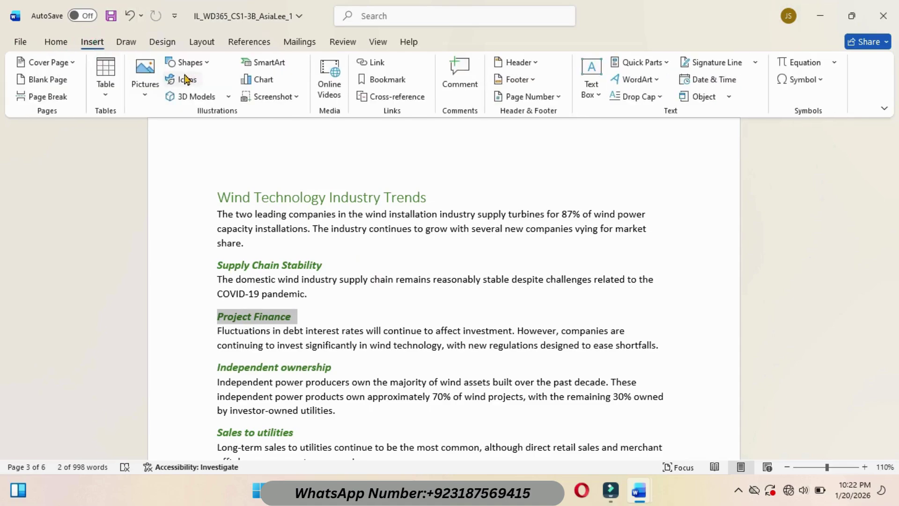
left_click(202, 63)
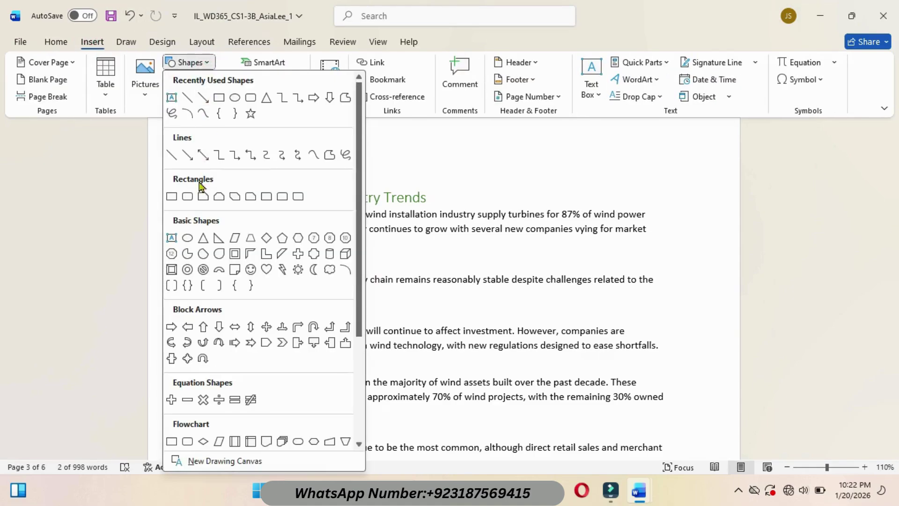
left_click(188, 196)
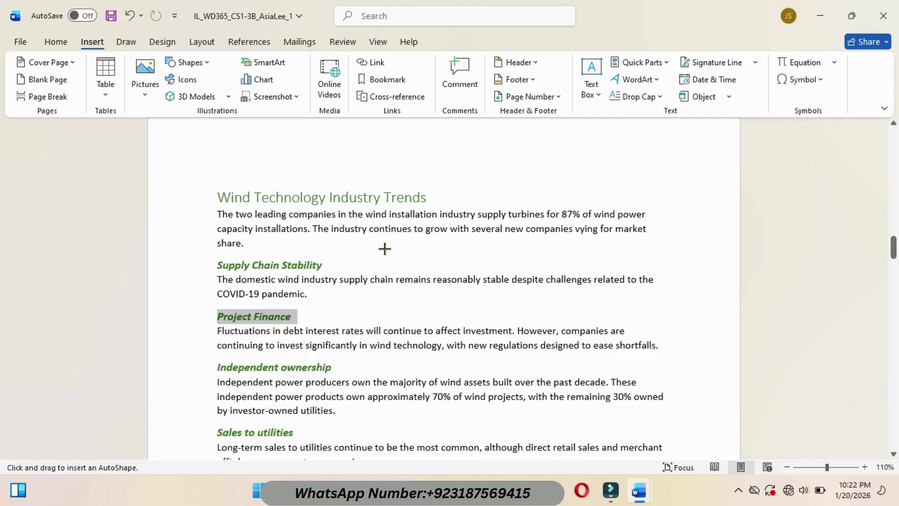
left_click_drag(385, 248, 451, 263)
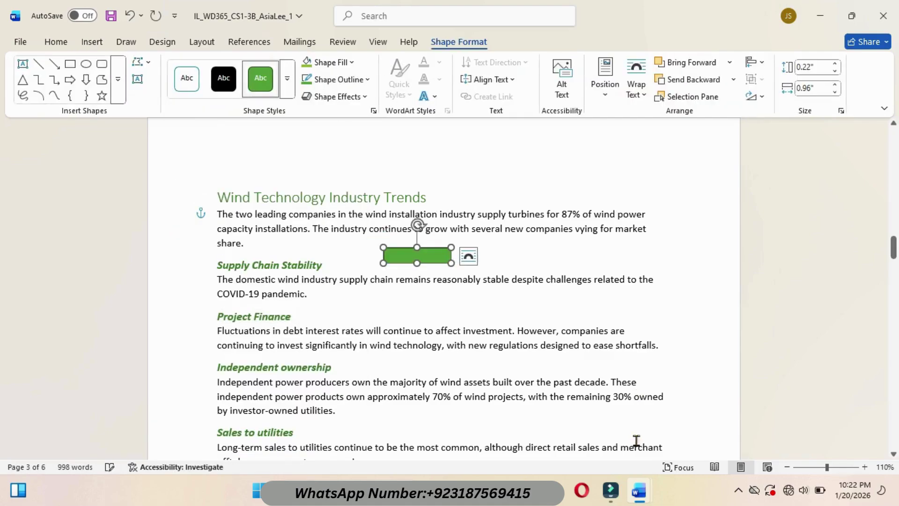
- In the instructions document, highlight step 12b about resizing the shape in turquoise
mouse_move(639, 490)
left_click(589, 430)
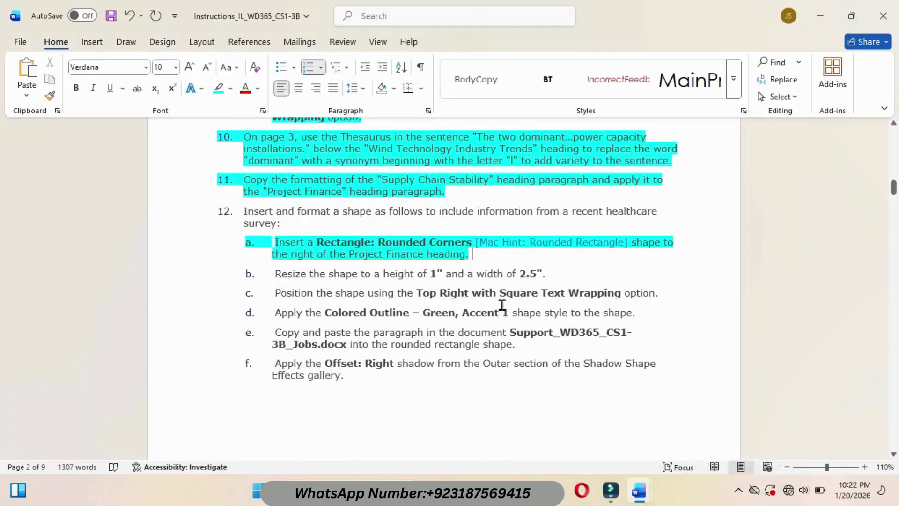
left_click_drag(273, 275, 556, 280)
left_click(611, 257)
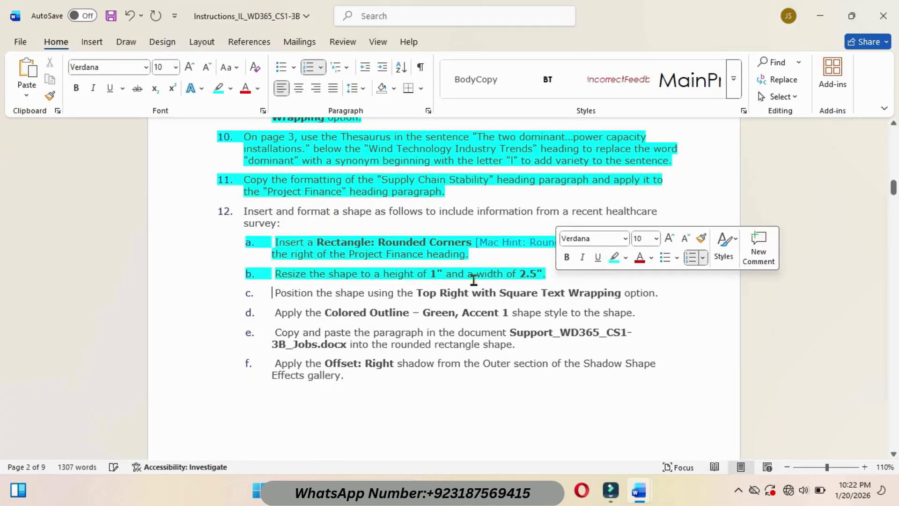